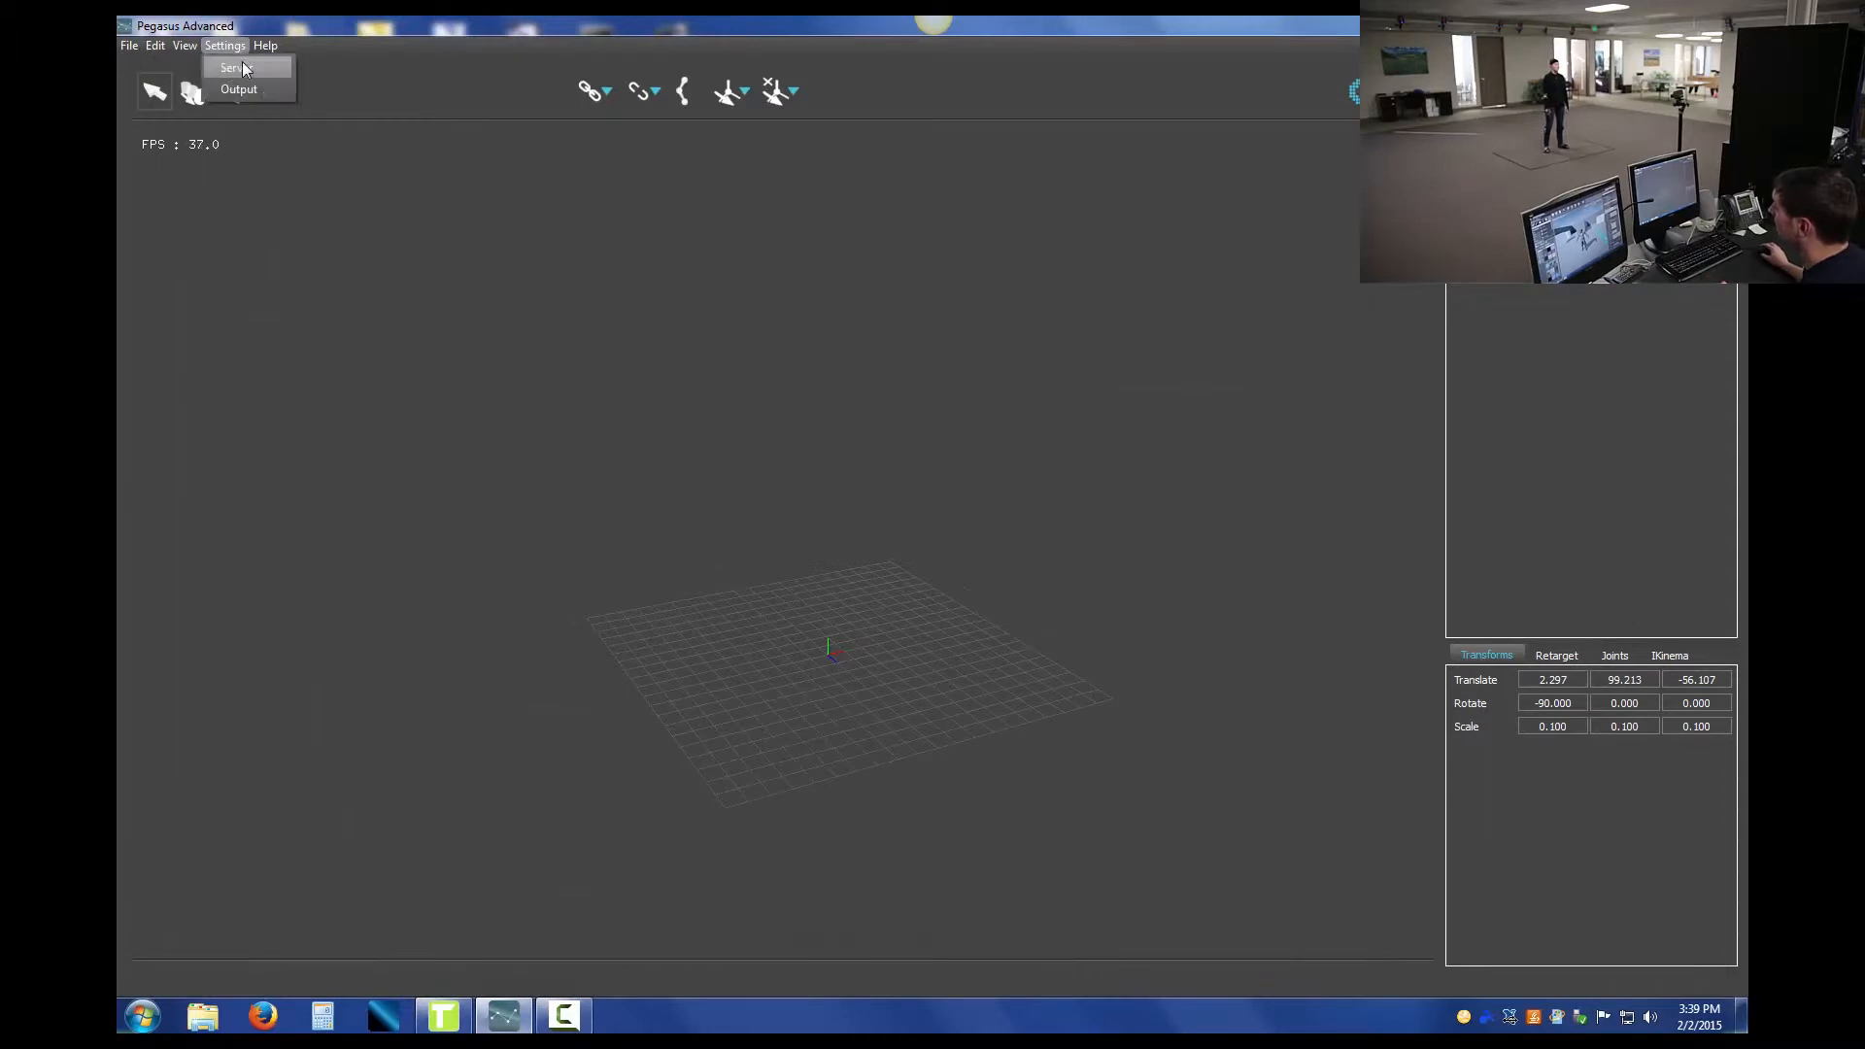
Step: Ping the localhost server on port 801 and apply the server settings with the Zup coordinate system
click(236, 67)
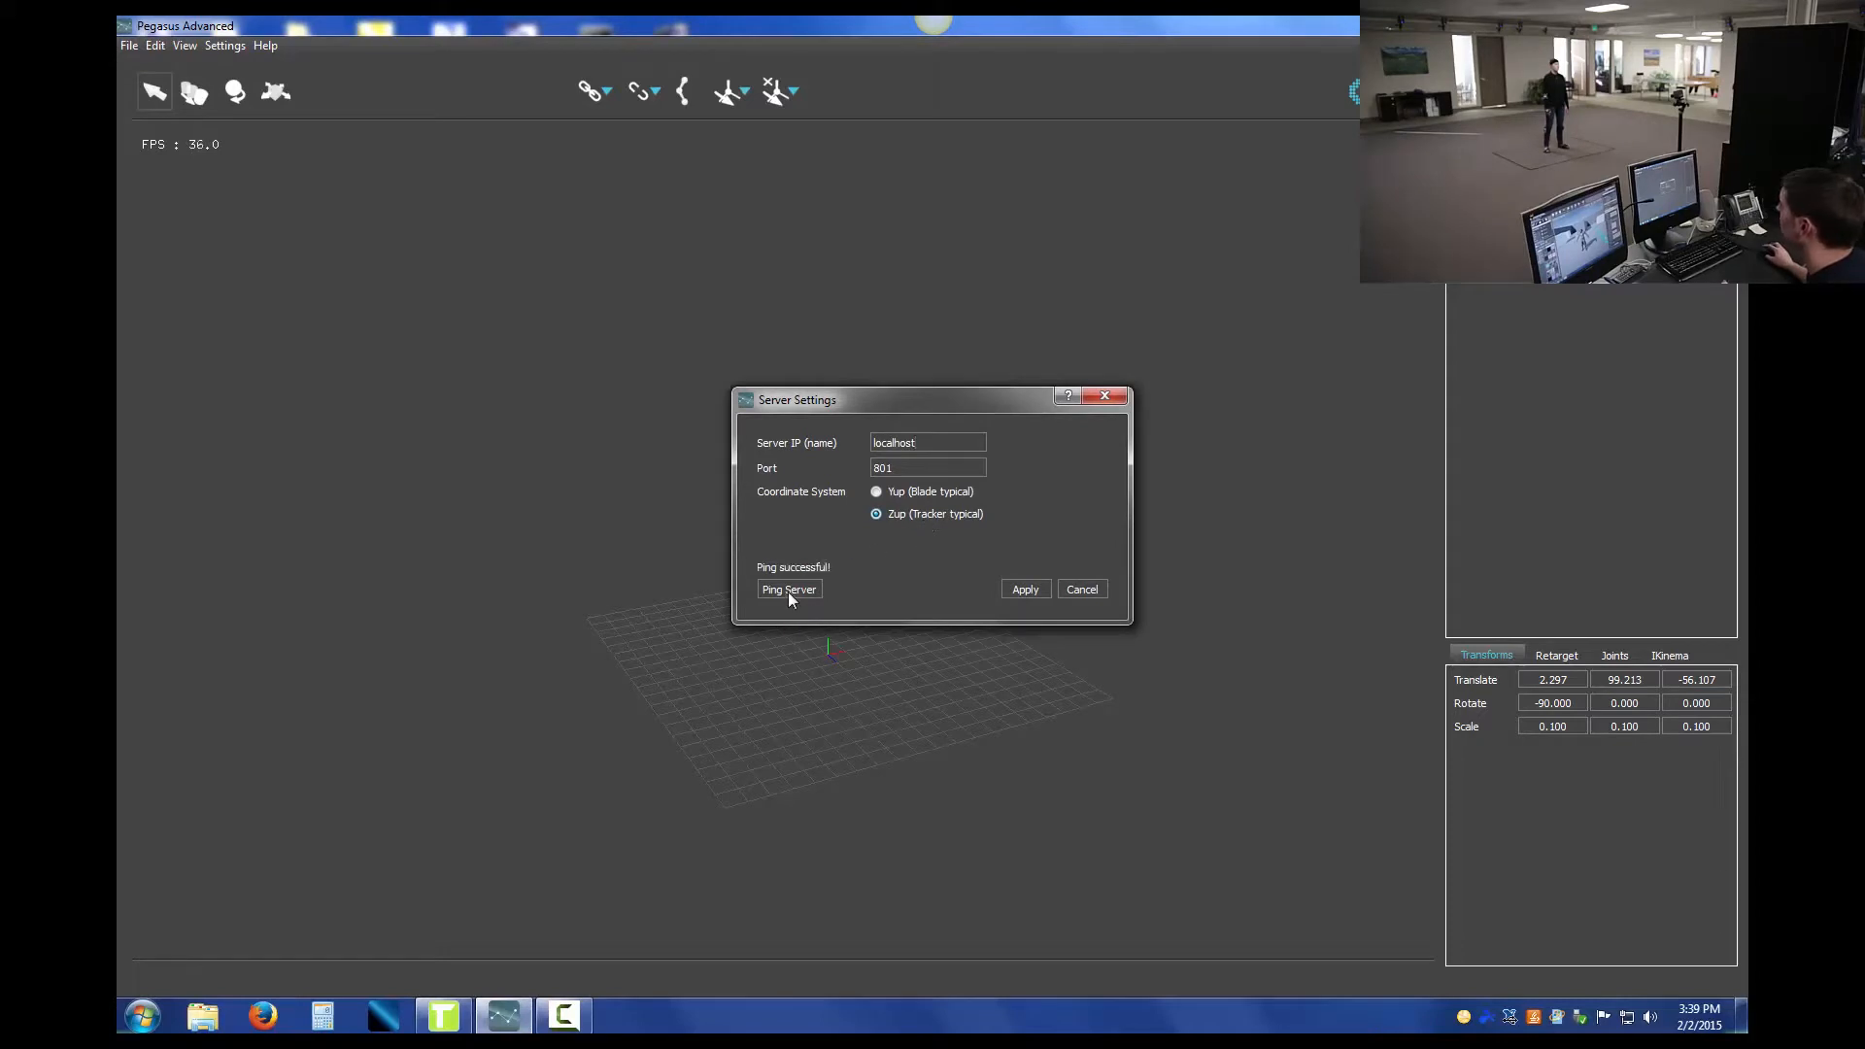
click(1034, 590)
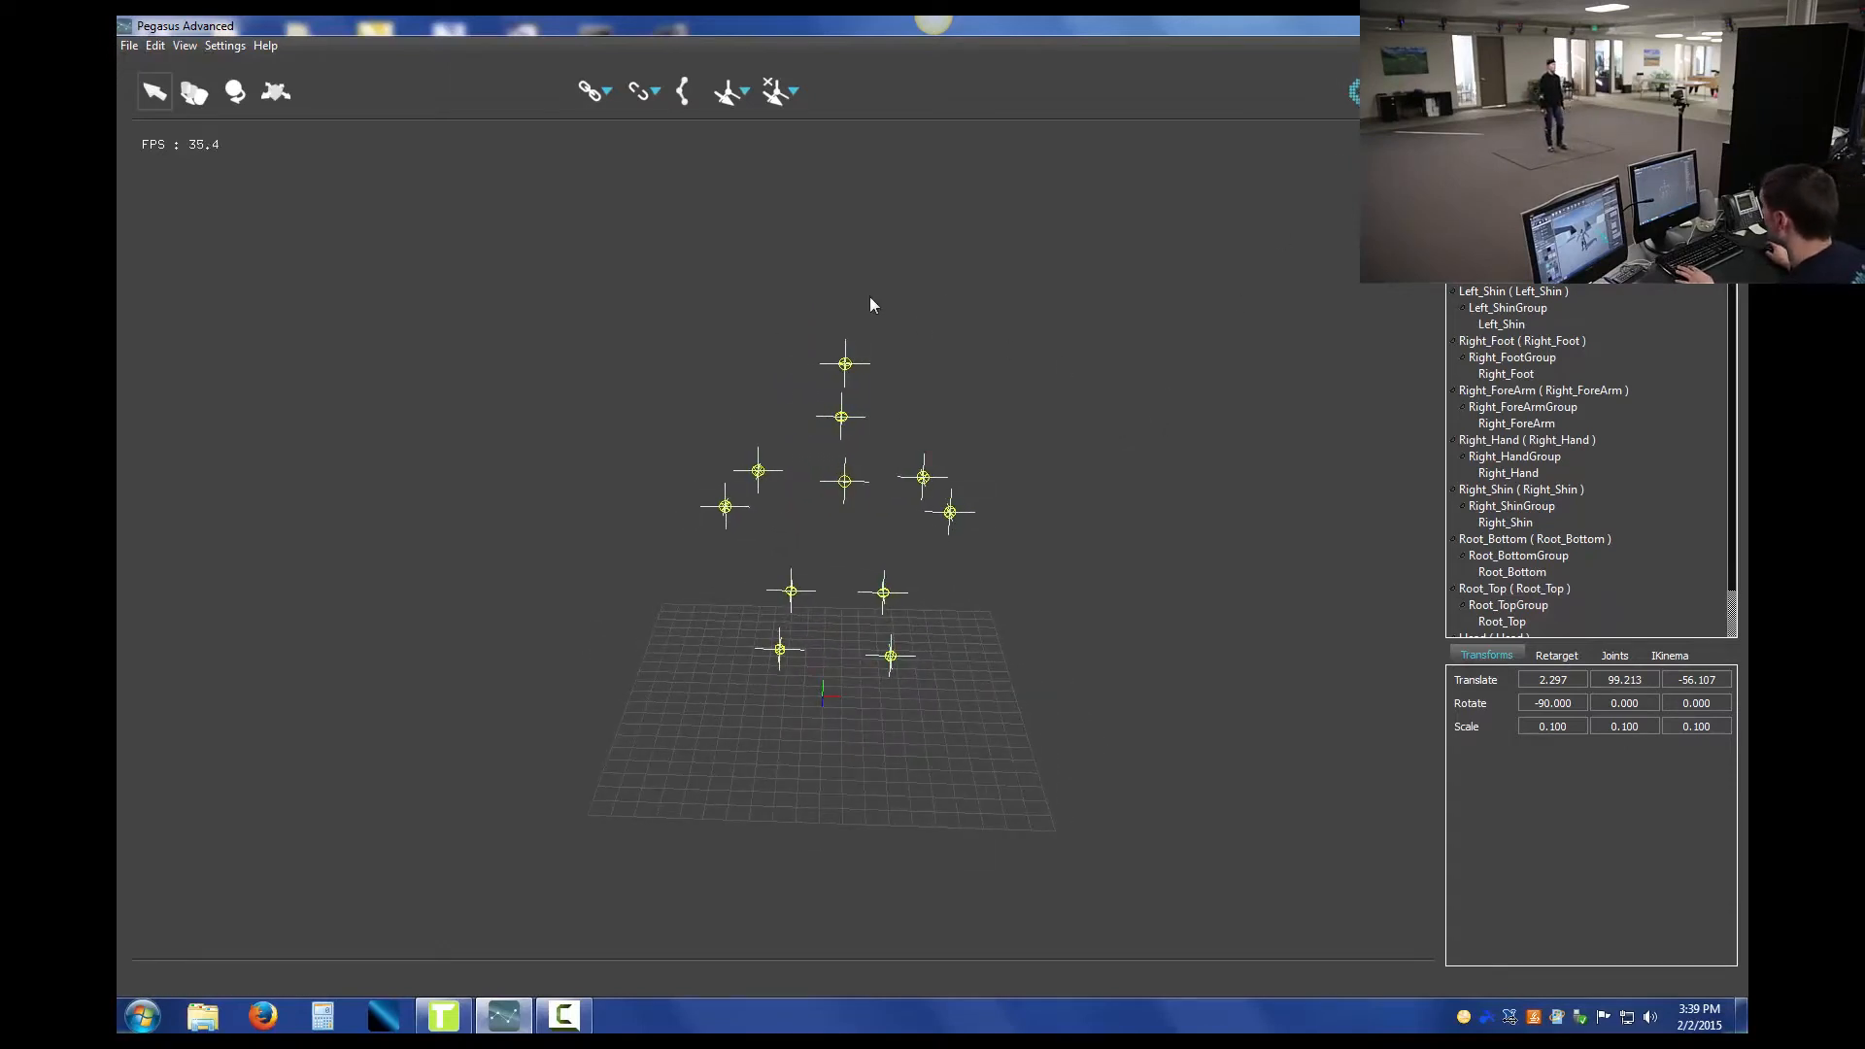
Step: Select all the body rigid-body groups, from the forearms and feet to the head, and group them under the performer's name
alt+drag(1081, 323, 828, 739)
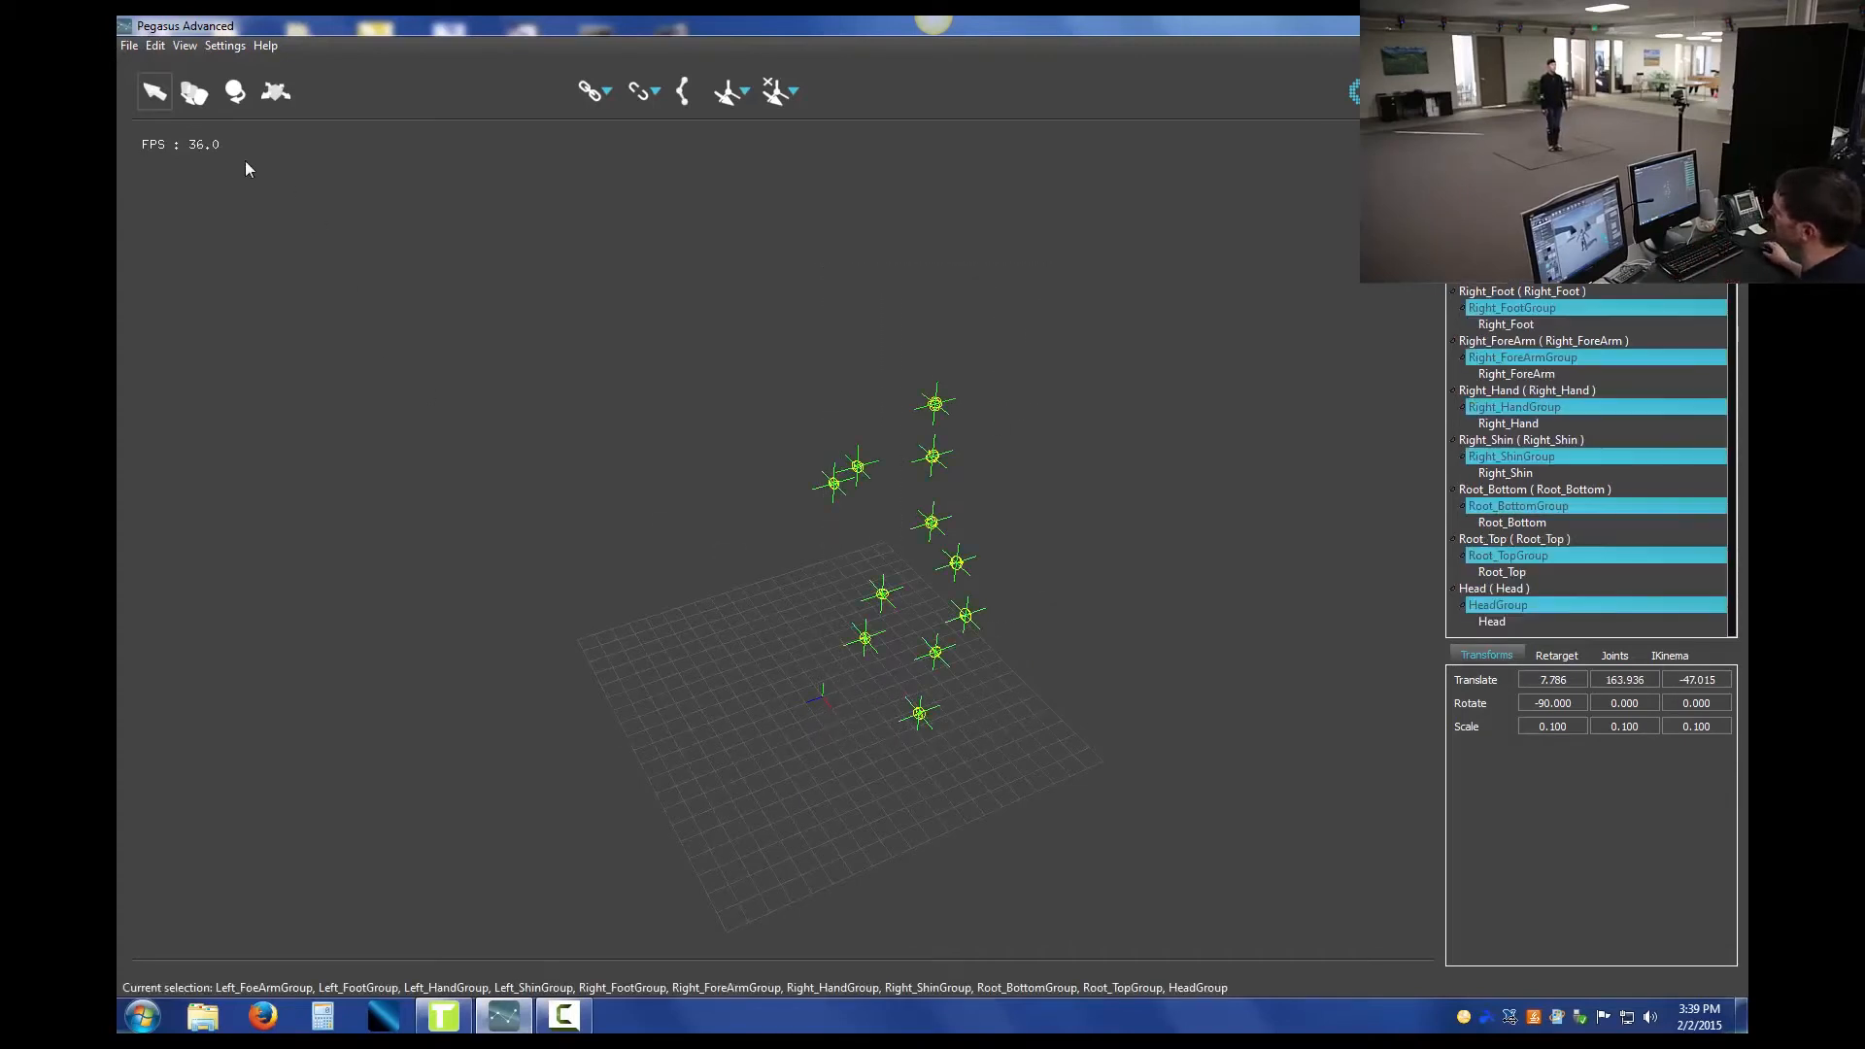
click(156, 46)
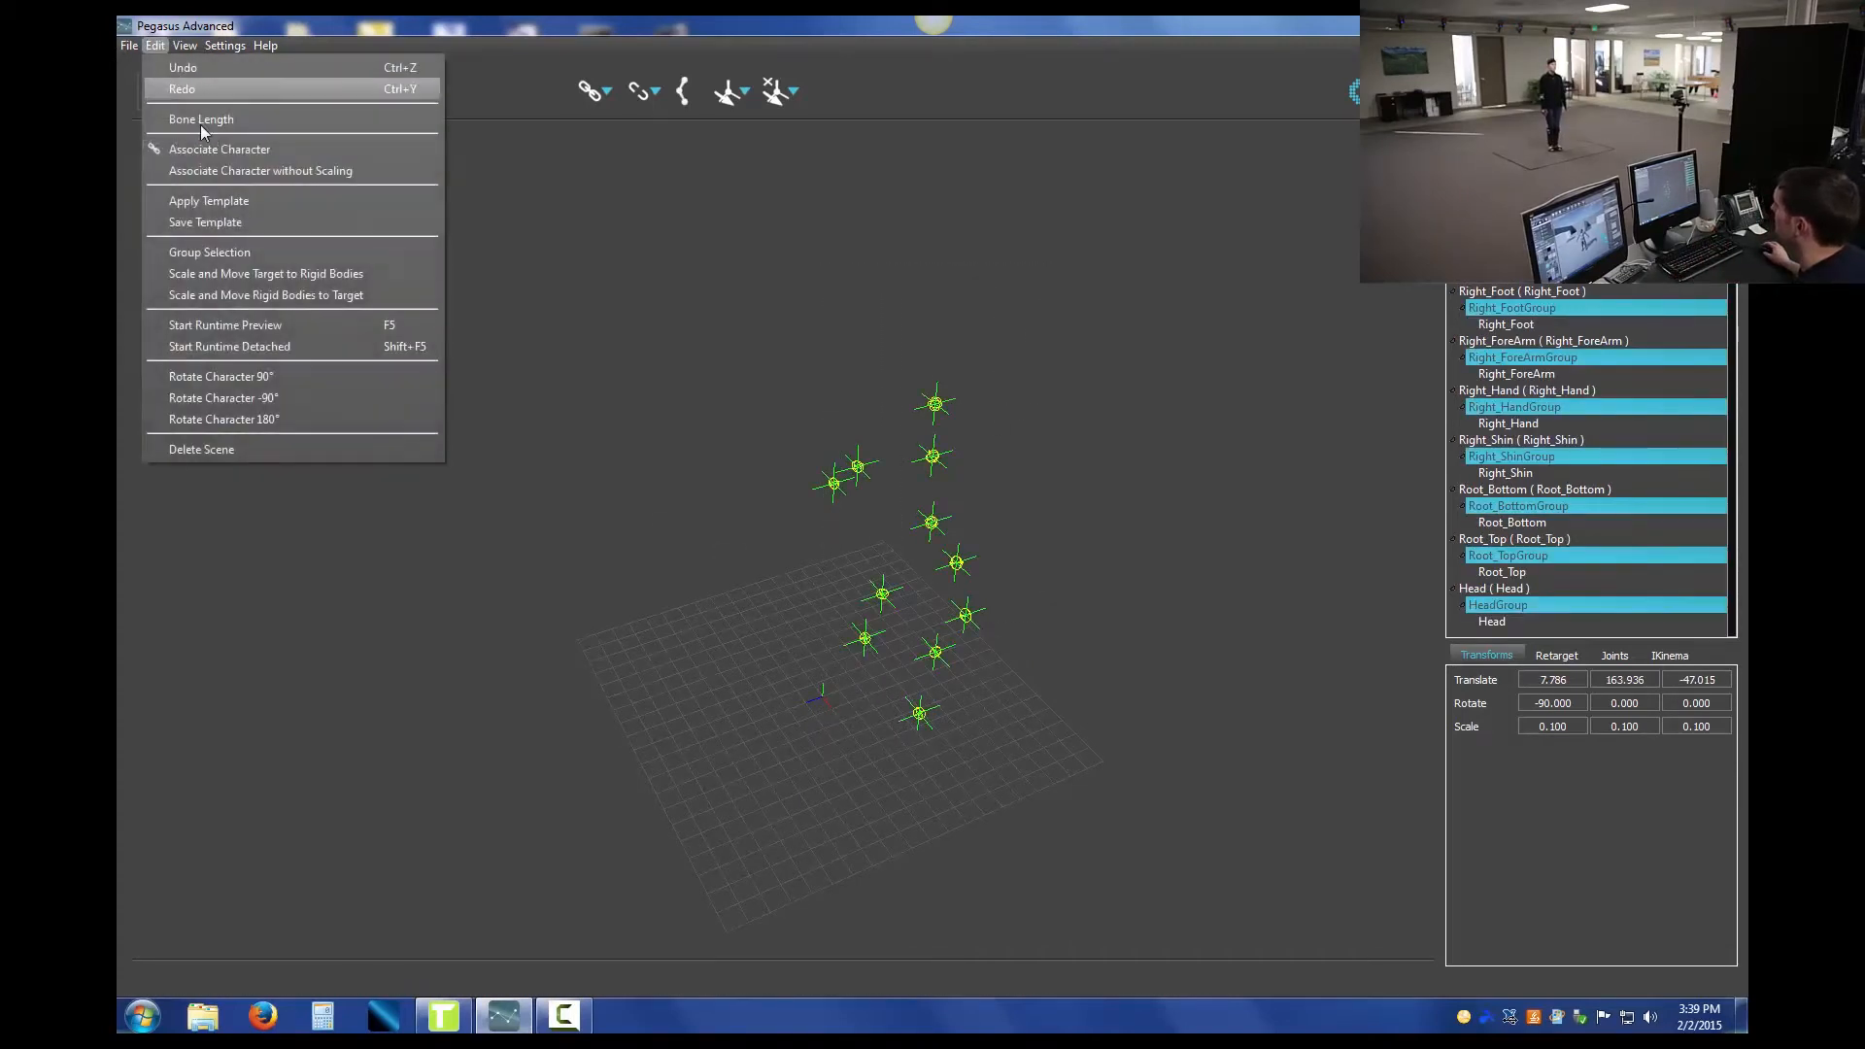
click(216, 253)
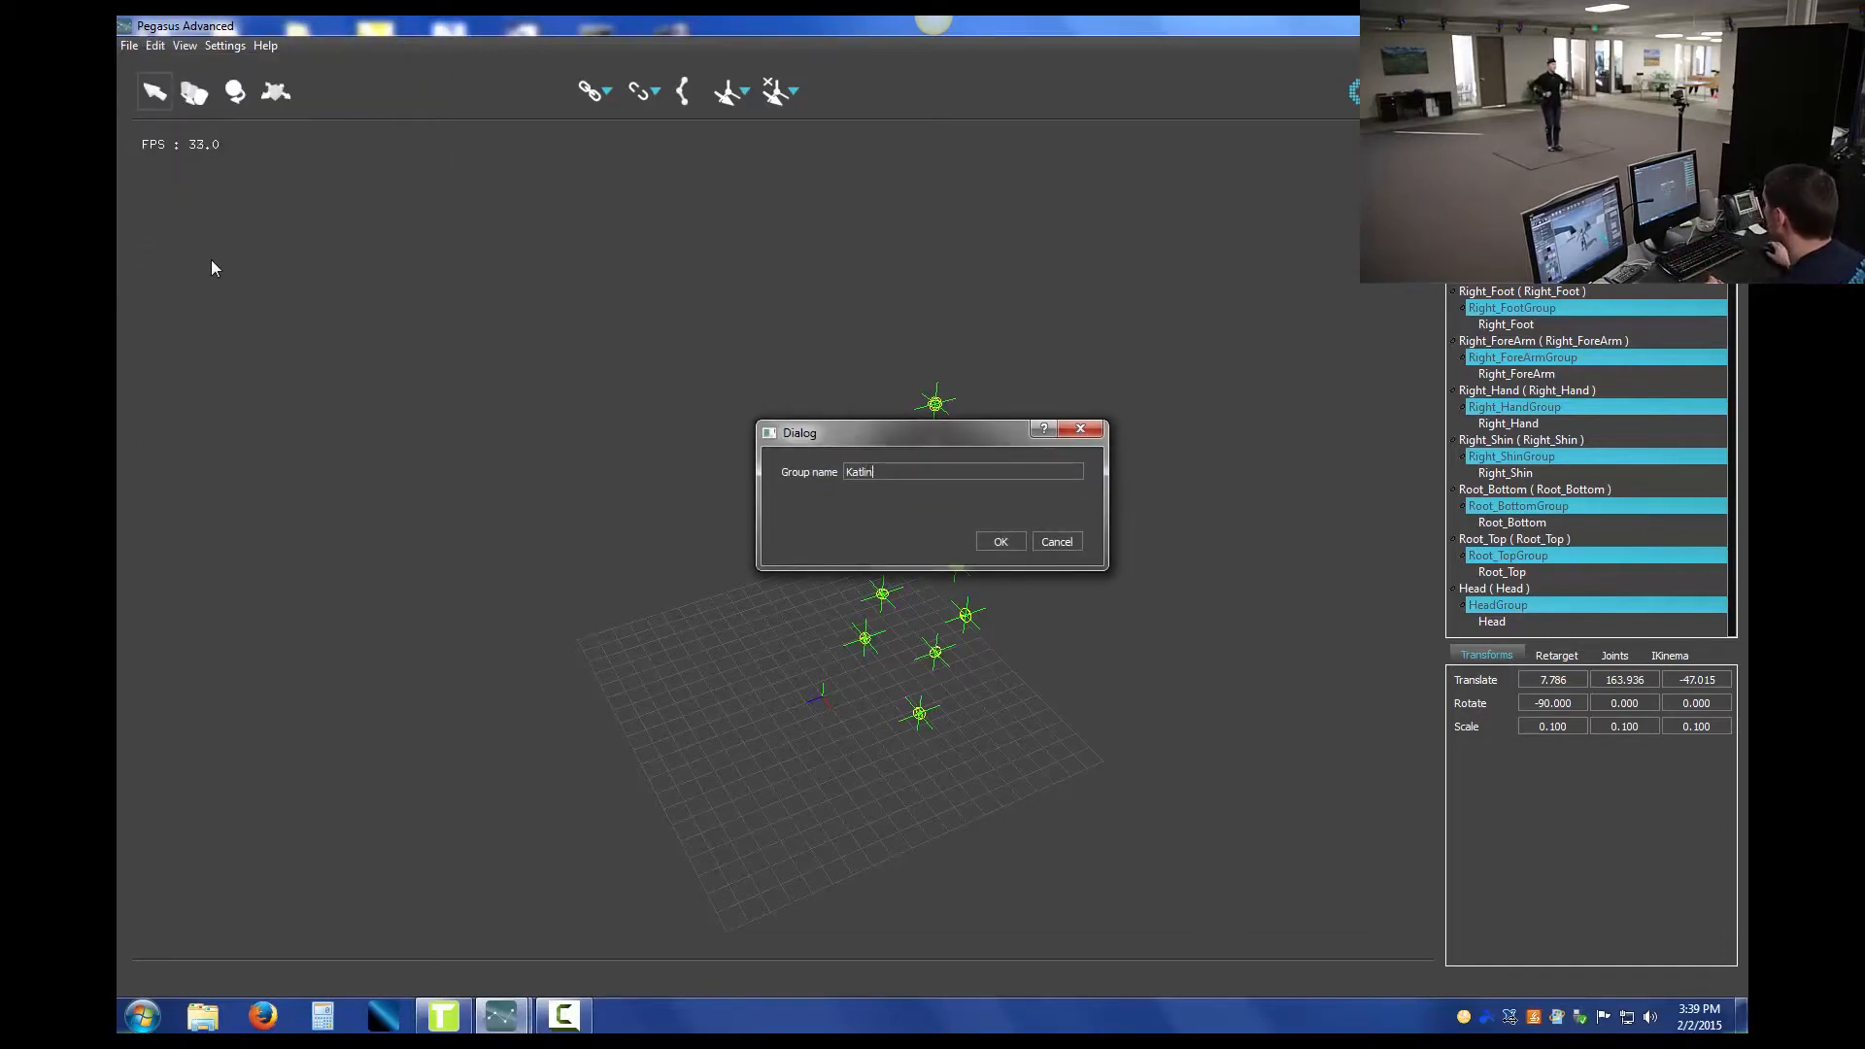
click(1001, 542)
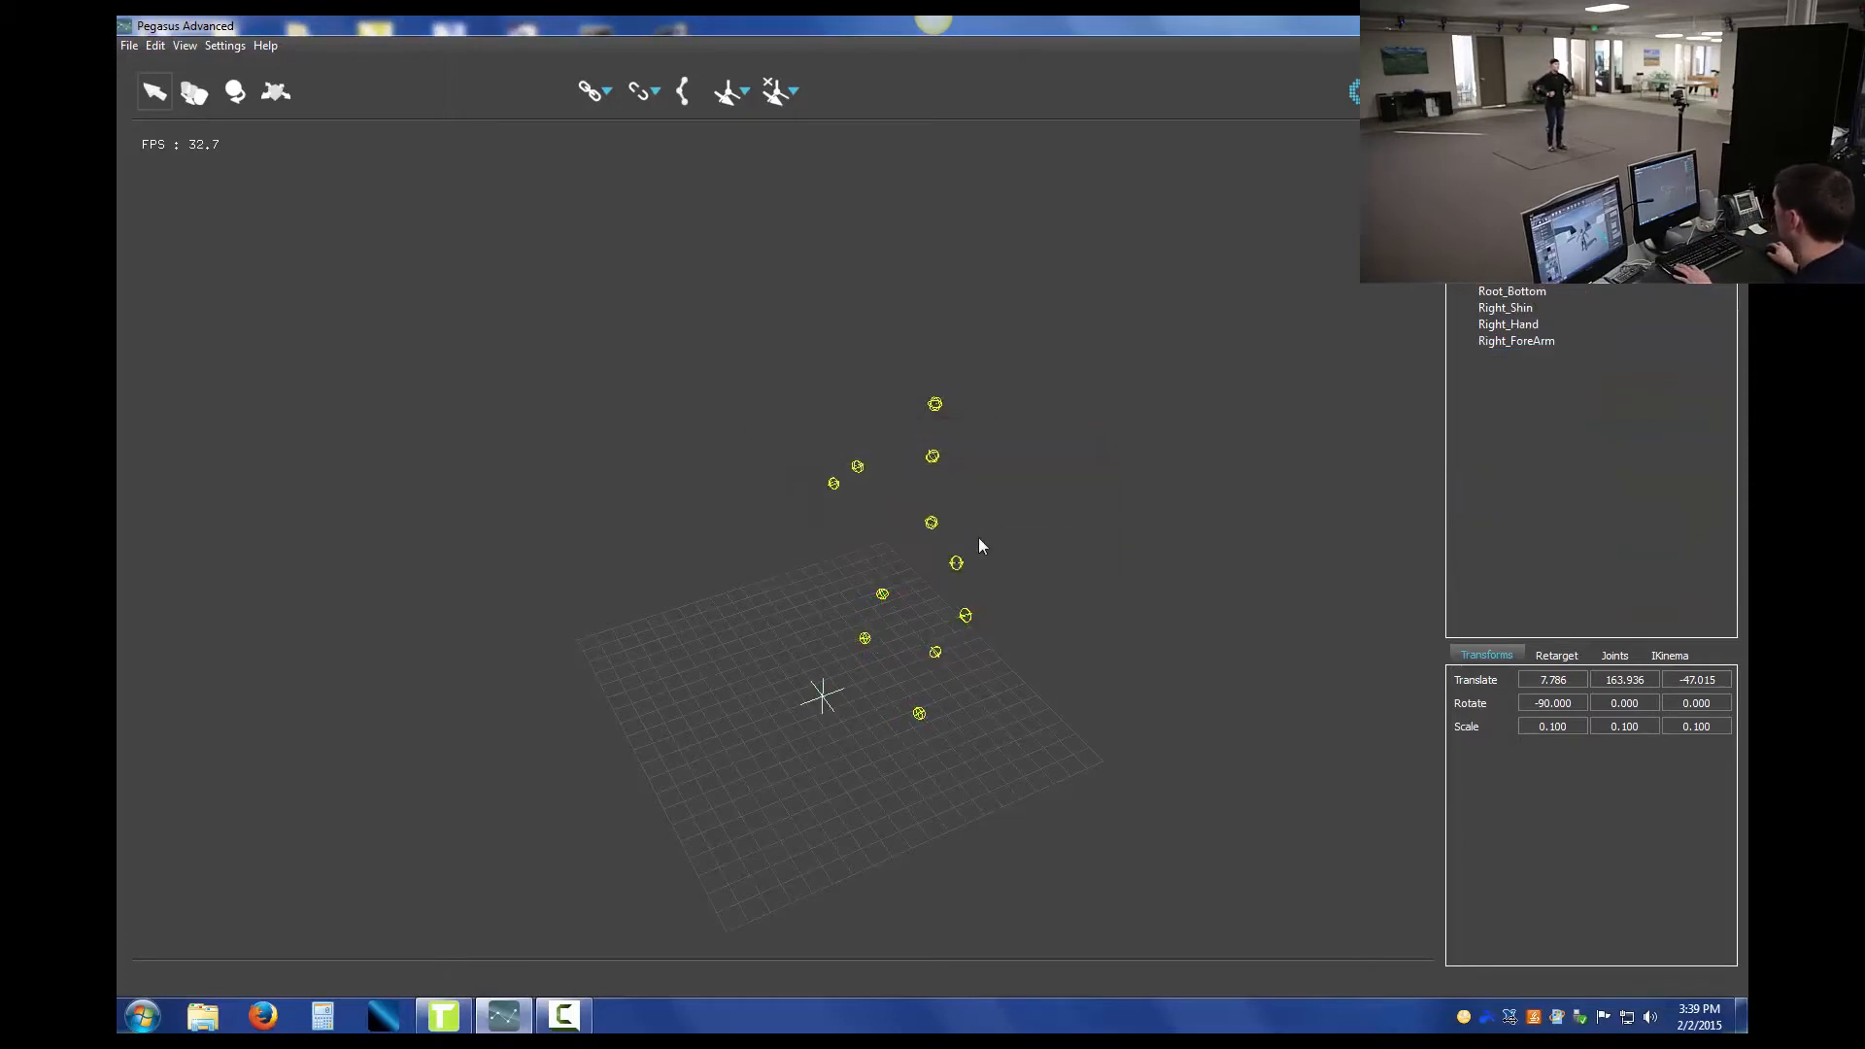
Step: Import the character file AssassinPegasus.fbx from the UDISK (H:) drive into the scene
alt+drag(1063, 585, 1123, 566)
alt+middle_drag(1069, 571, 1073, 624)
alt+drag(1073, 624, 1083, 618)
click(130, 47)
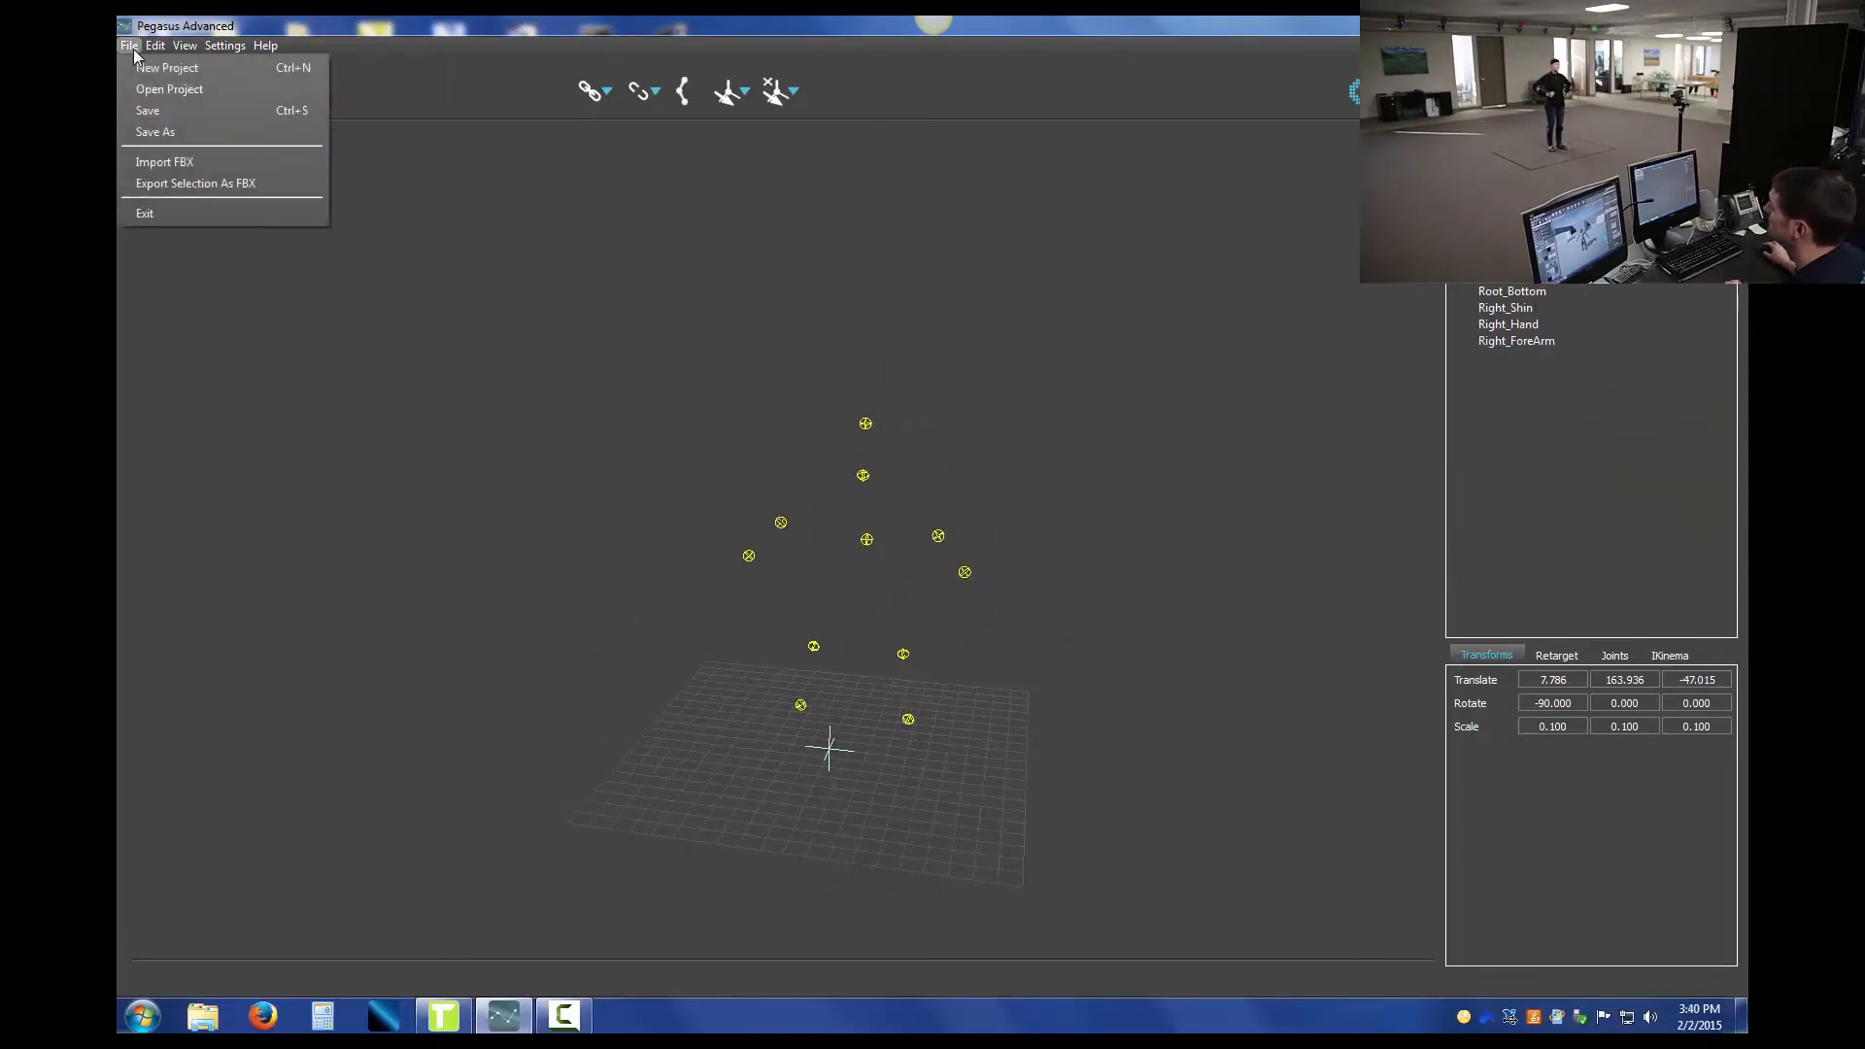
click(177, 159)
click(546, 236)
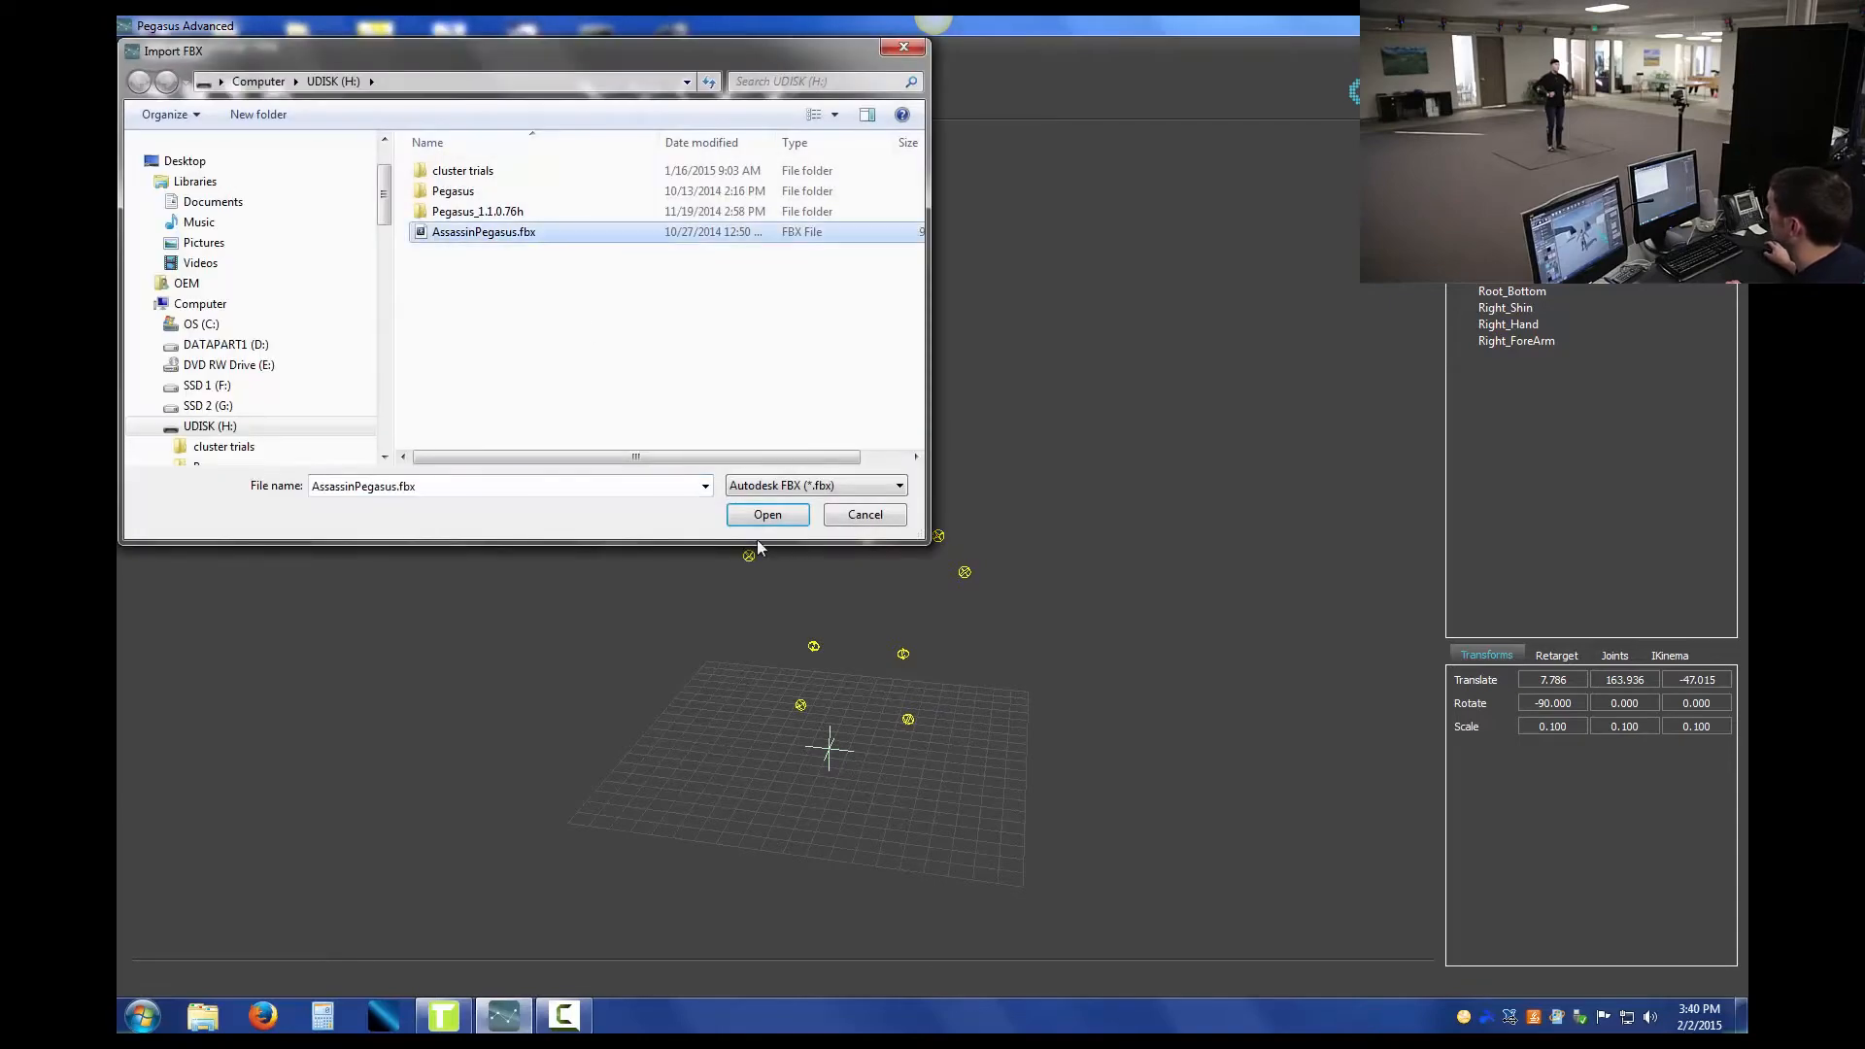
click(765, 519)
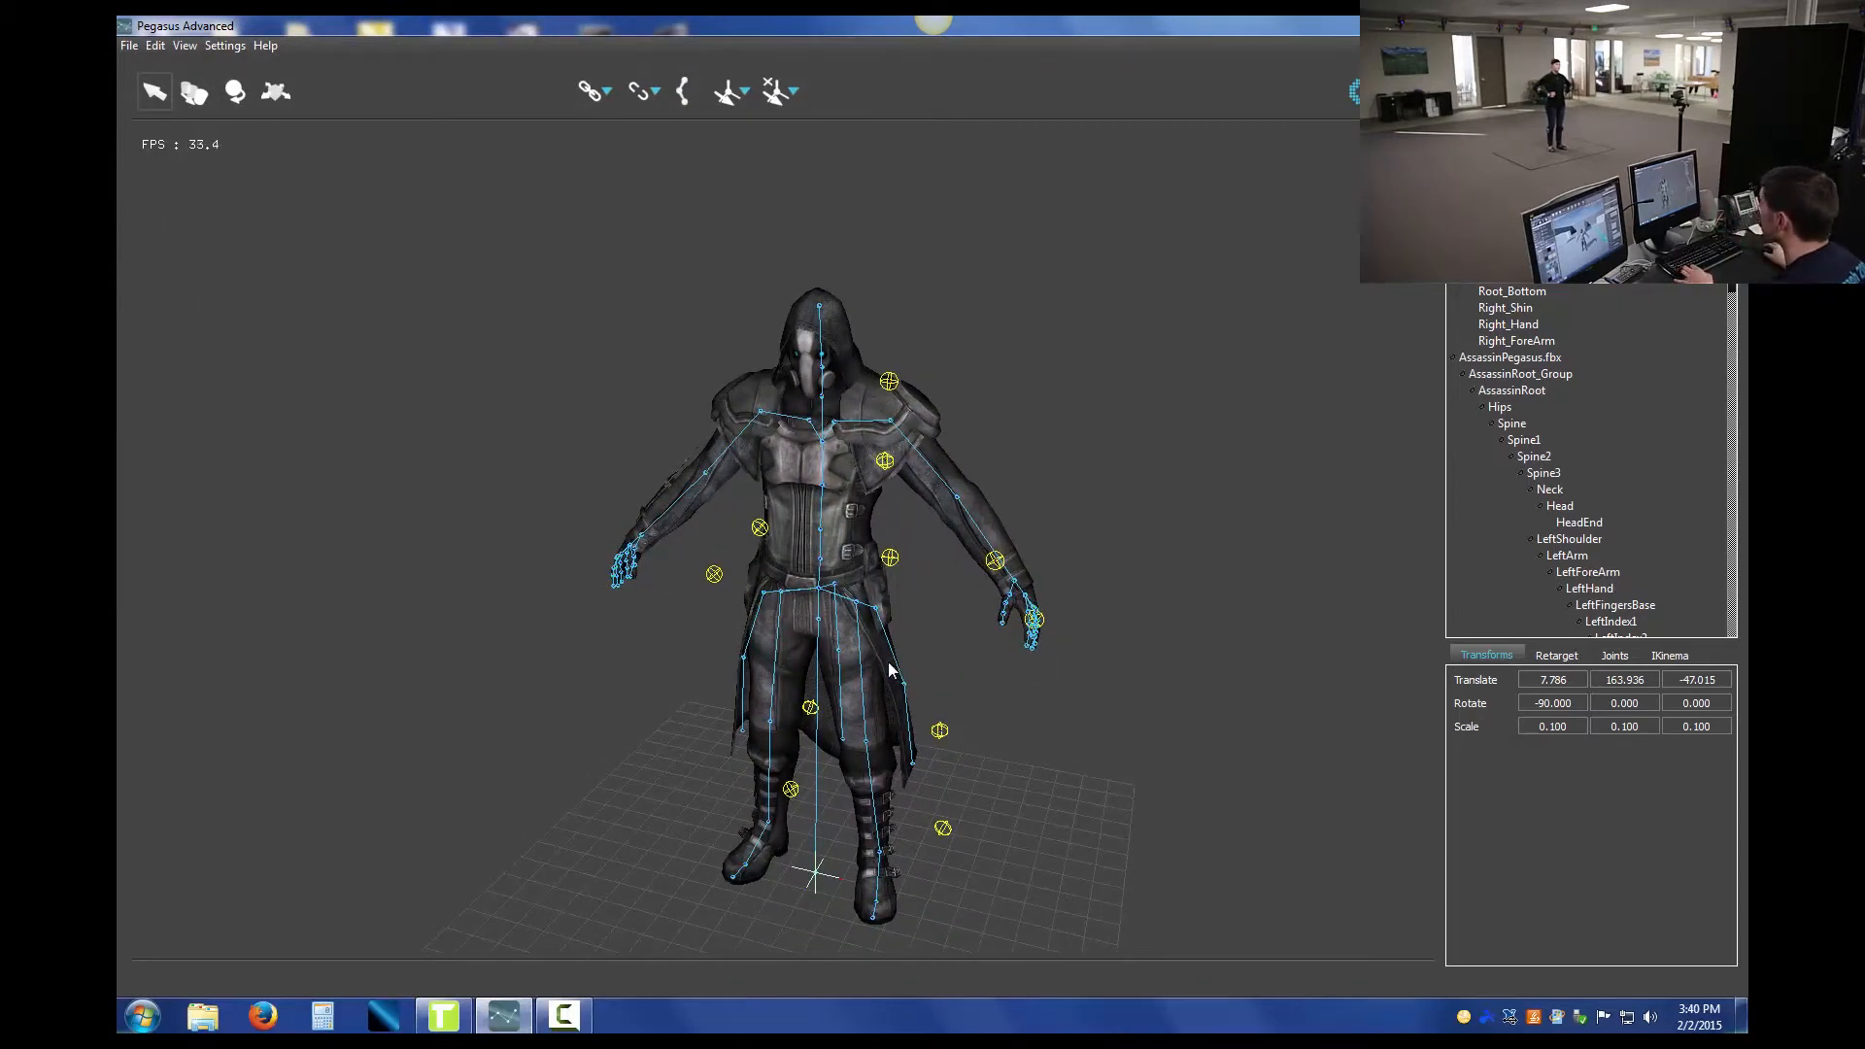
Step: Scale and move the target character to the rigid bodies, using the LeftUpLeg bone and the Root_Bottom rigid body as the selection
click(867, 687)
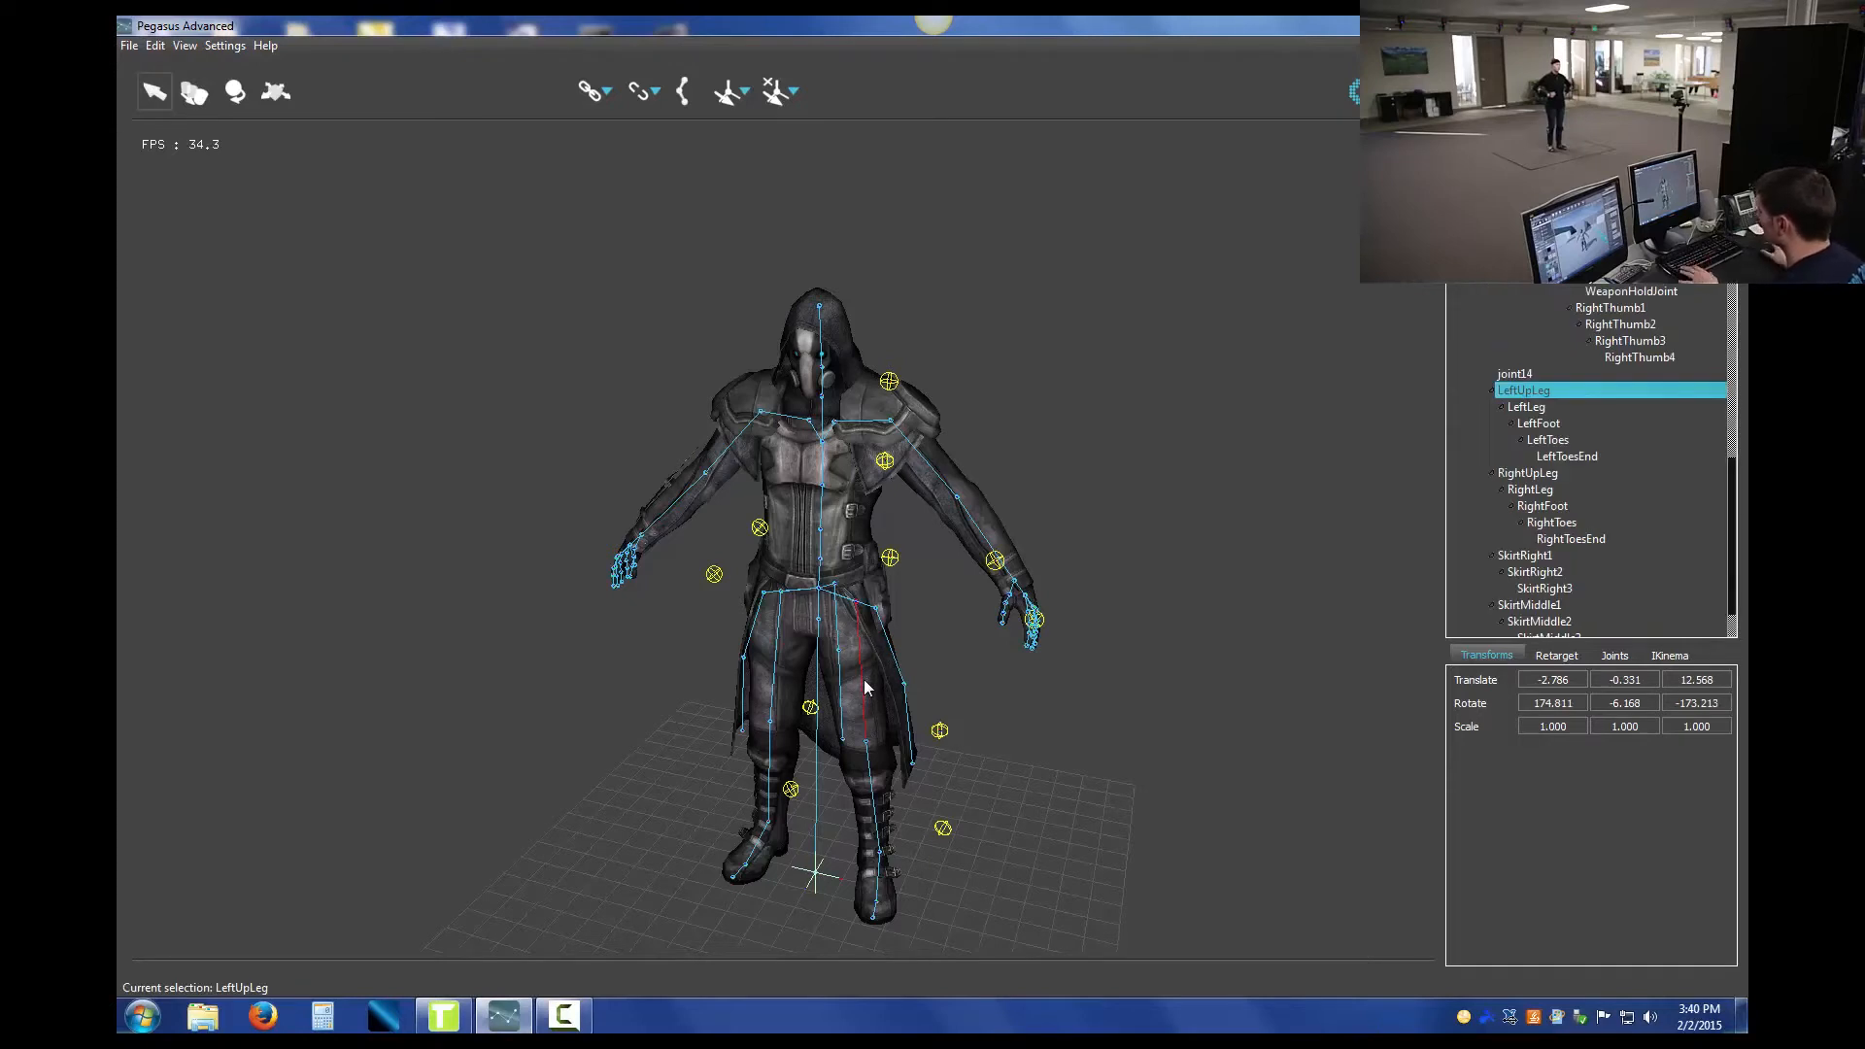
shift+click(890, 559)
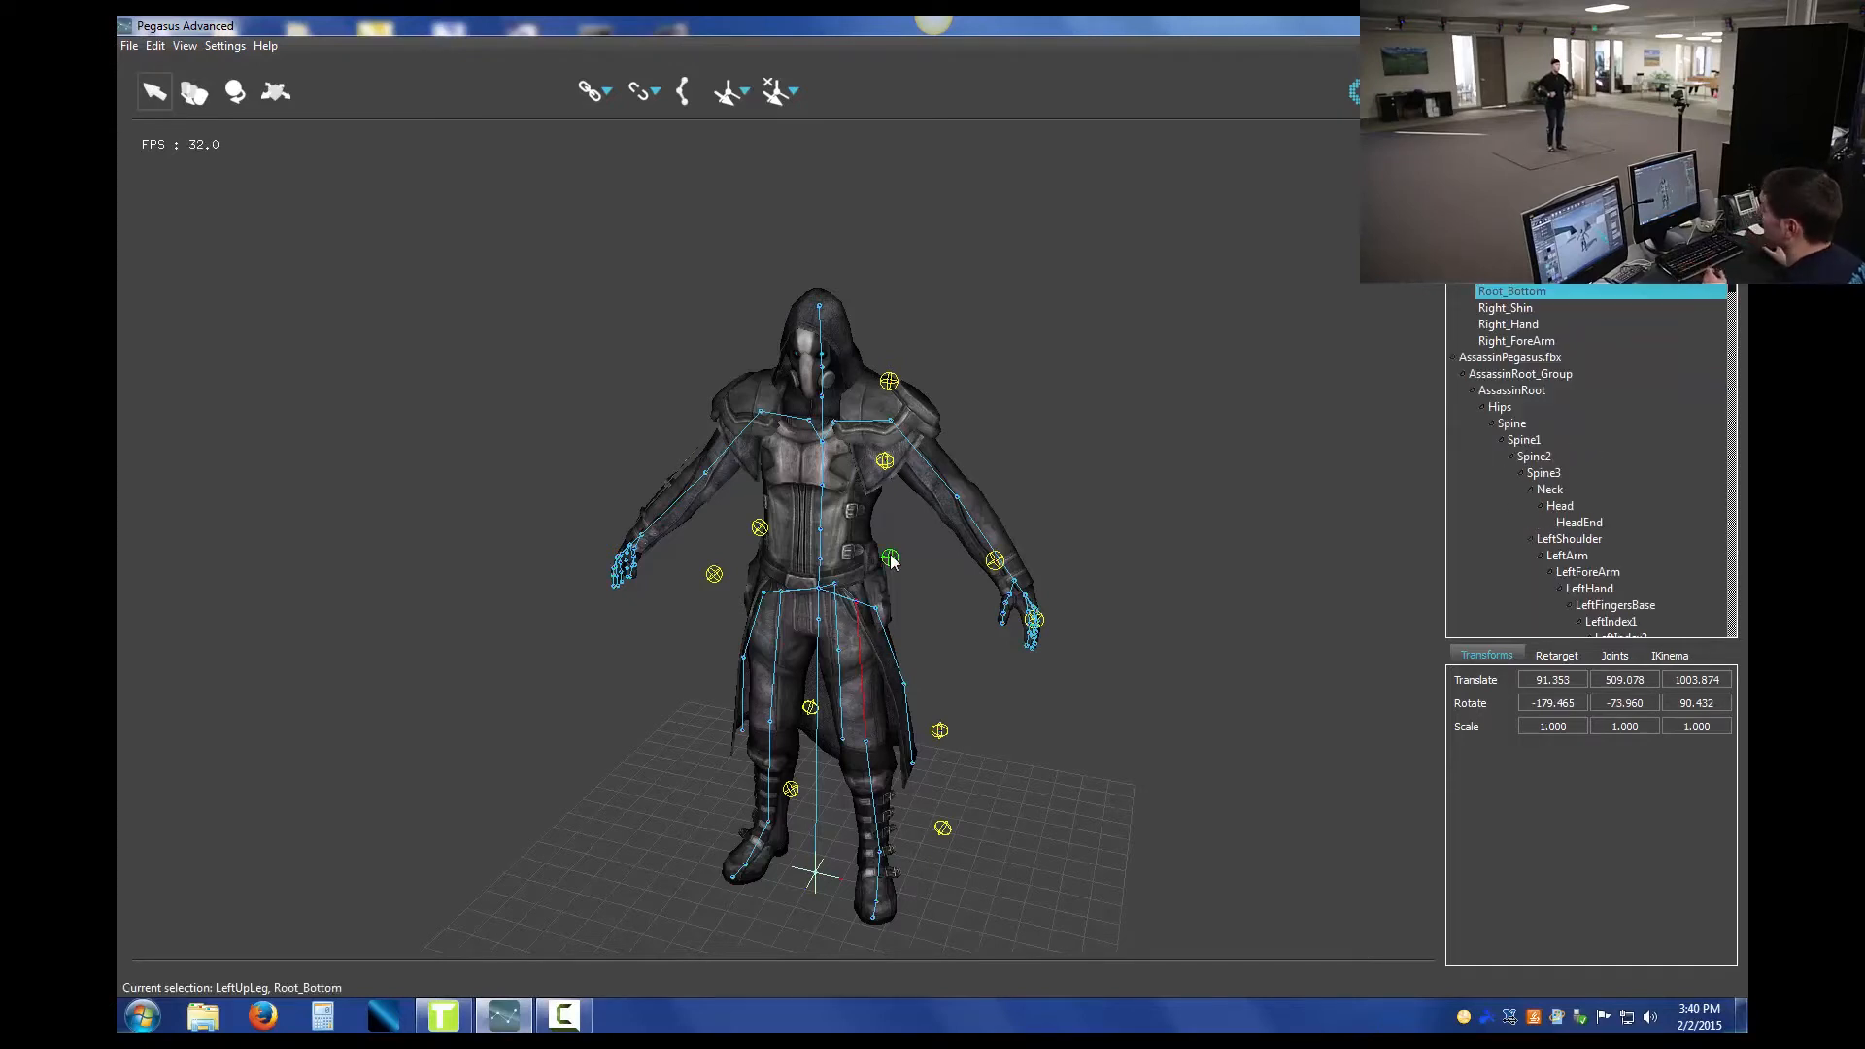
click(605, 92)
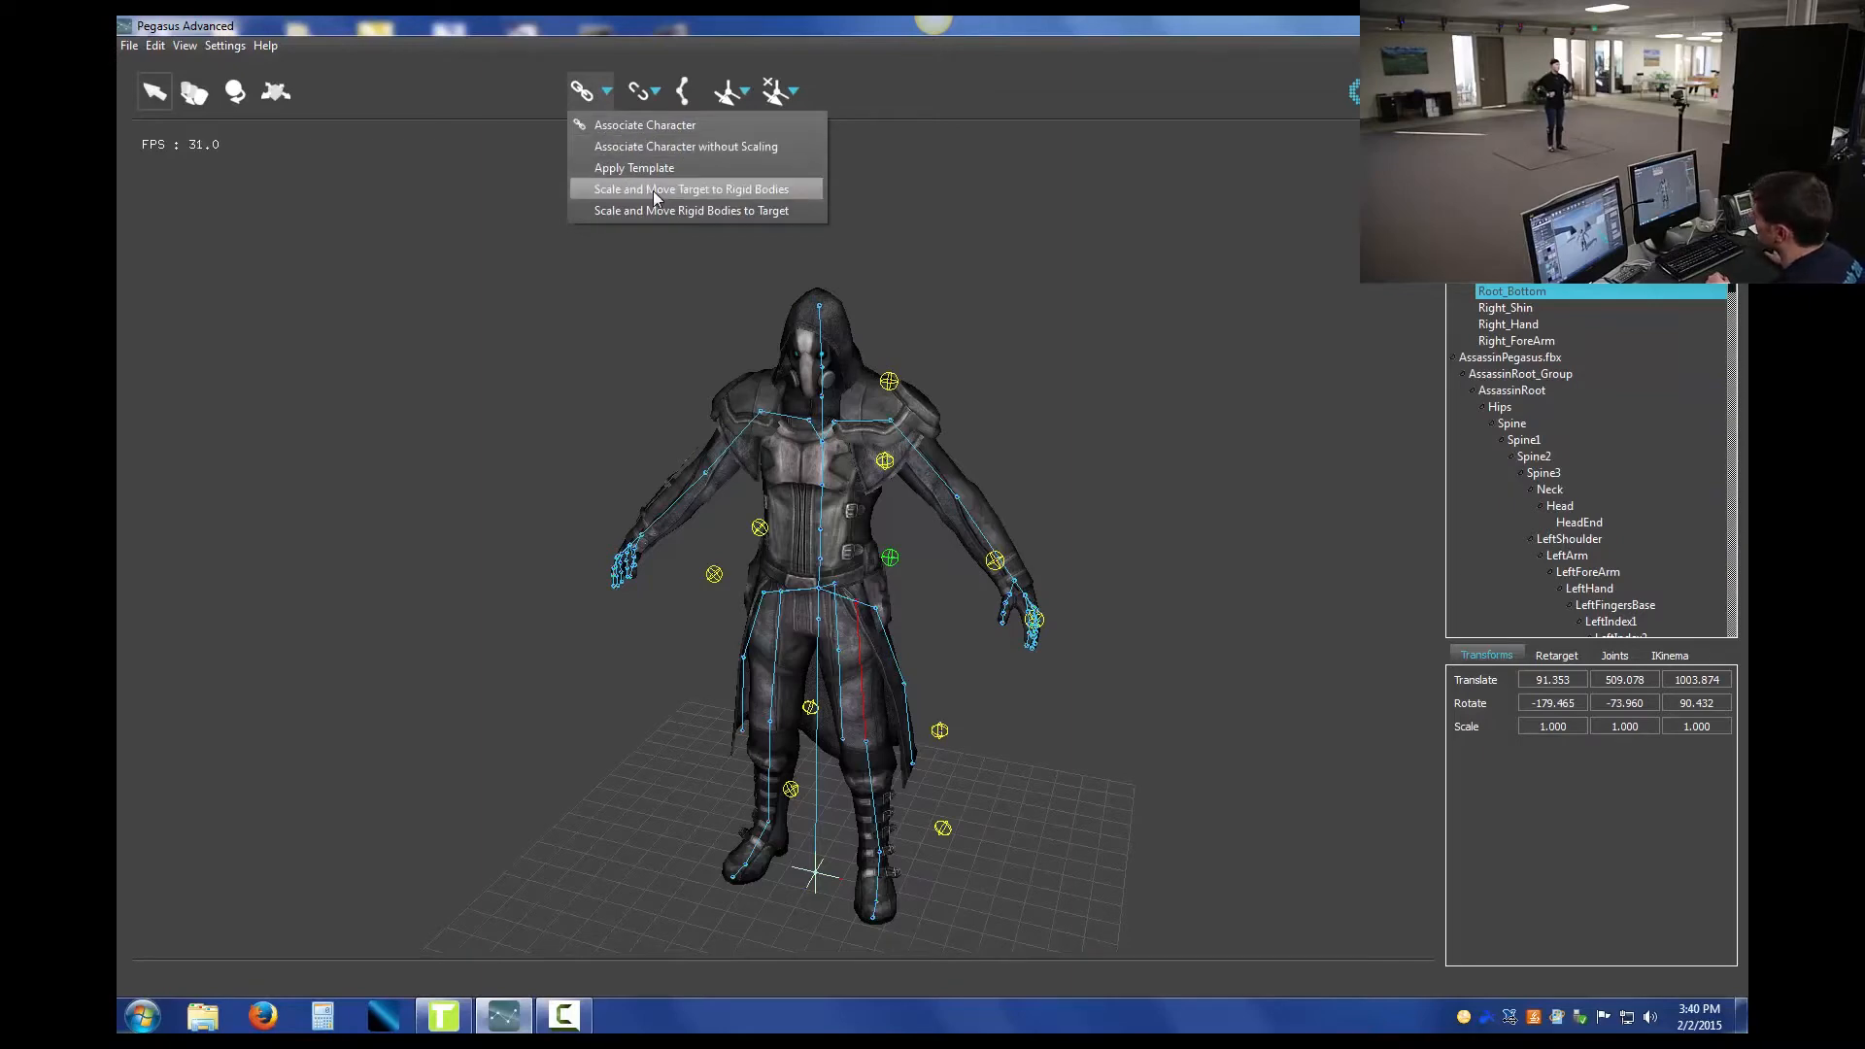
click(653, 190)
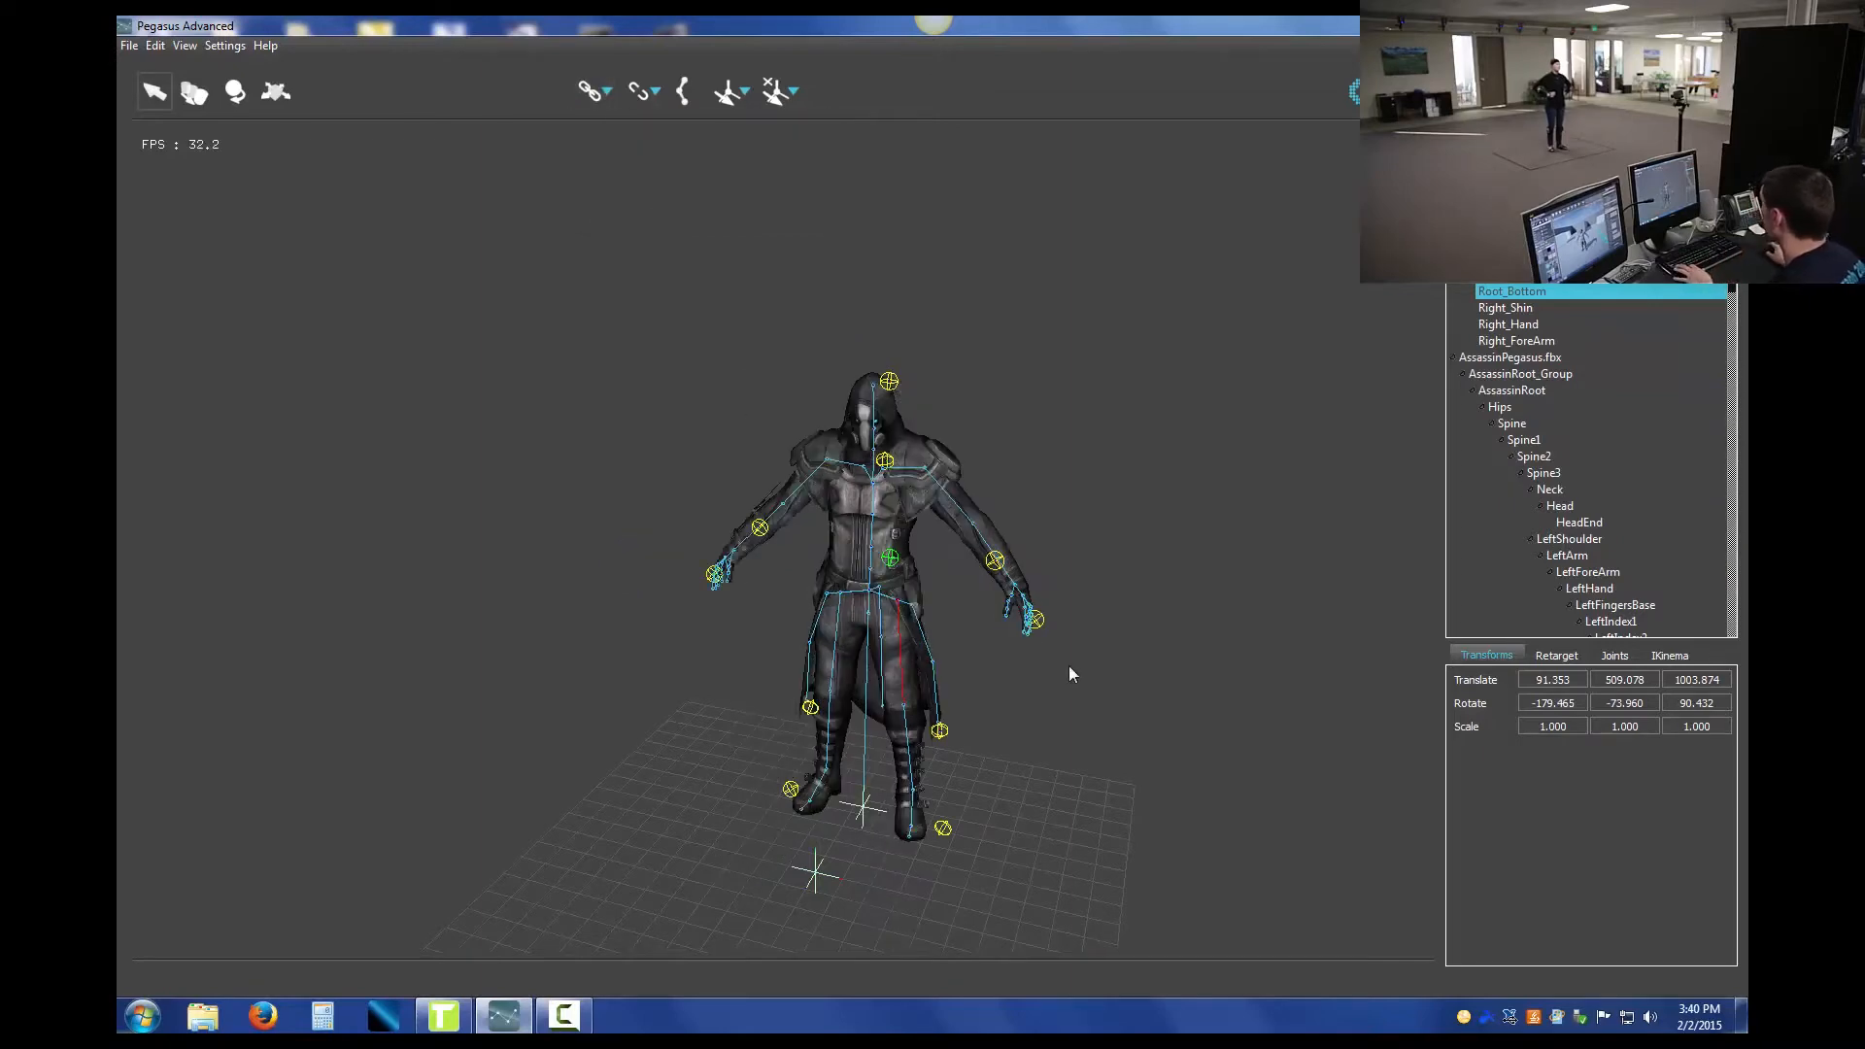
Step: Set the vertical (second) Translate value of AssassinRoot_Group to 0 so the character stands on the floor
alt+drag(1090, 712, 957, 763)
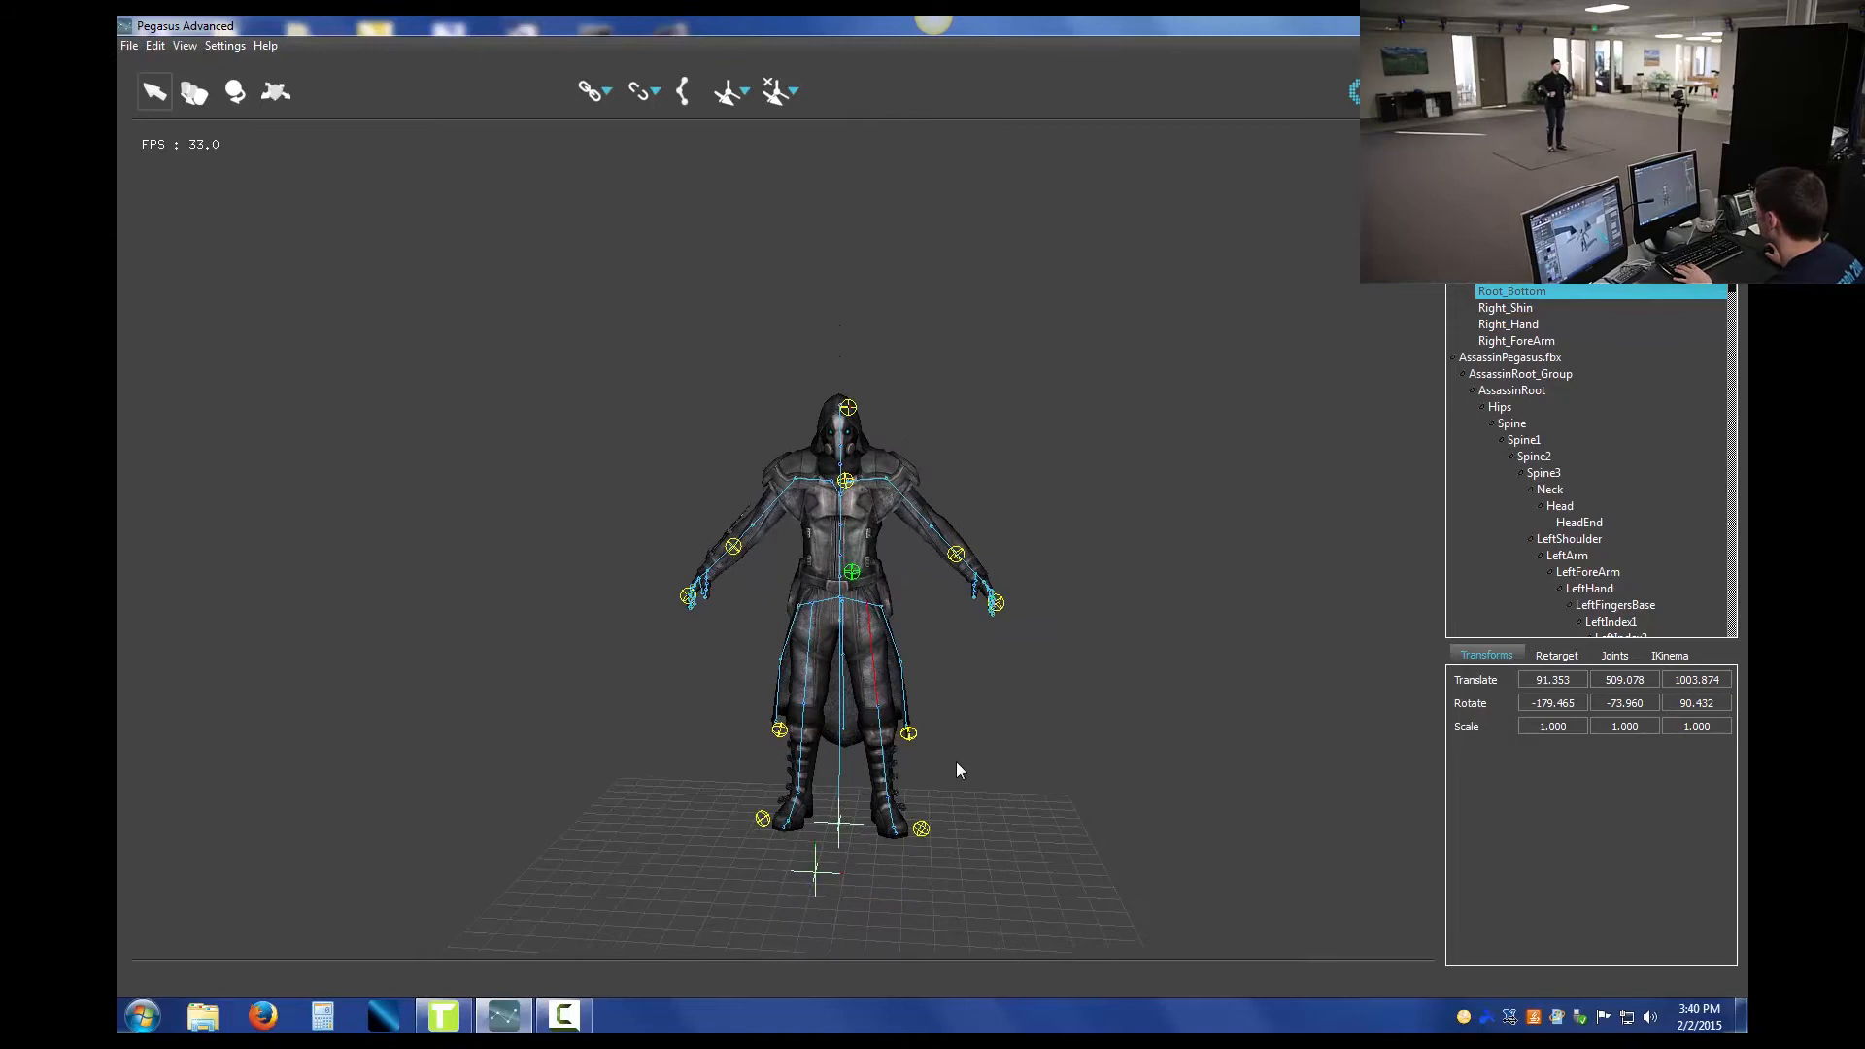
click(843, 825)
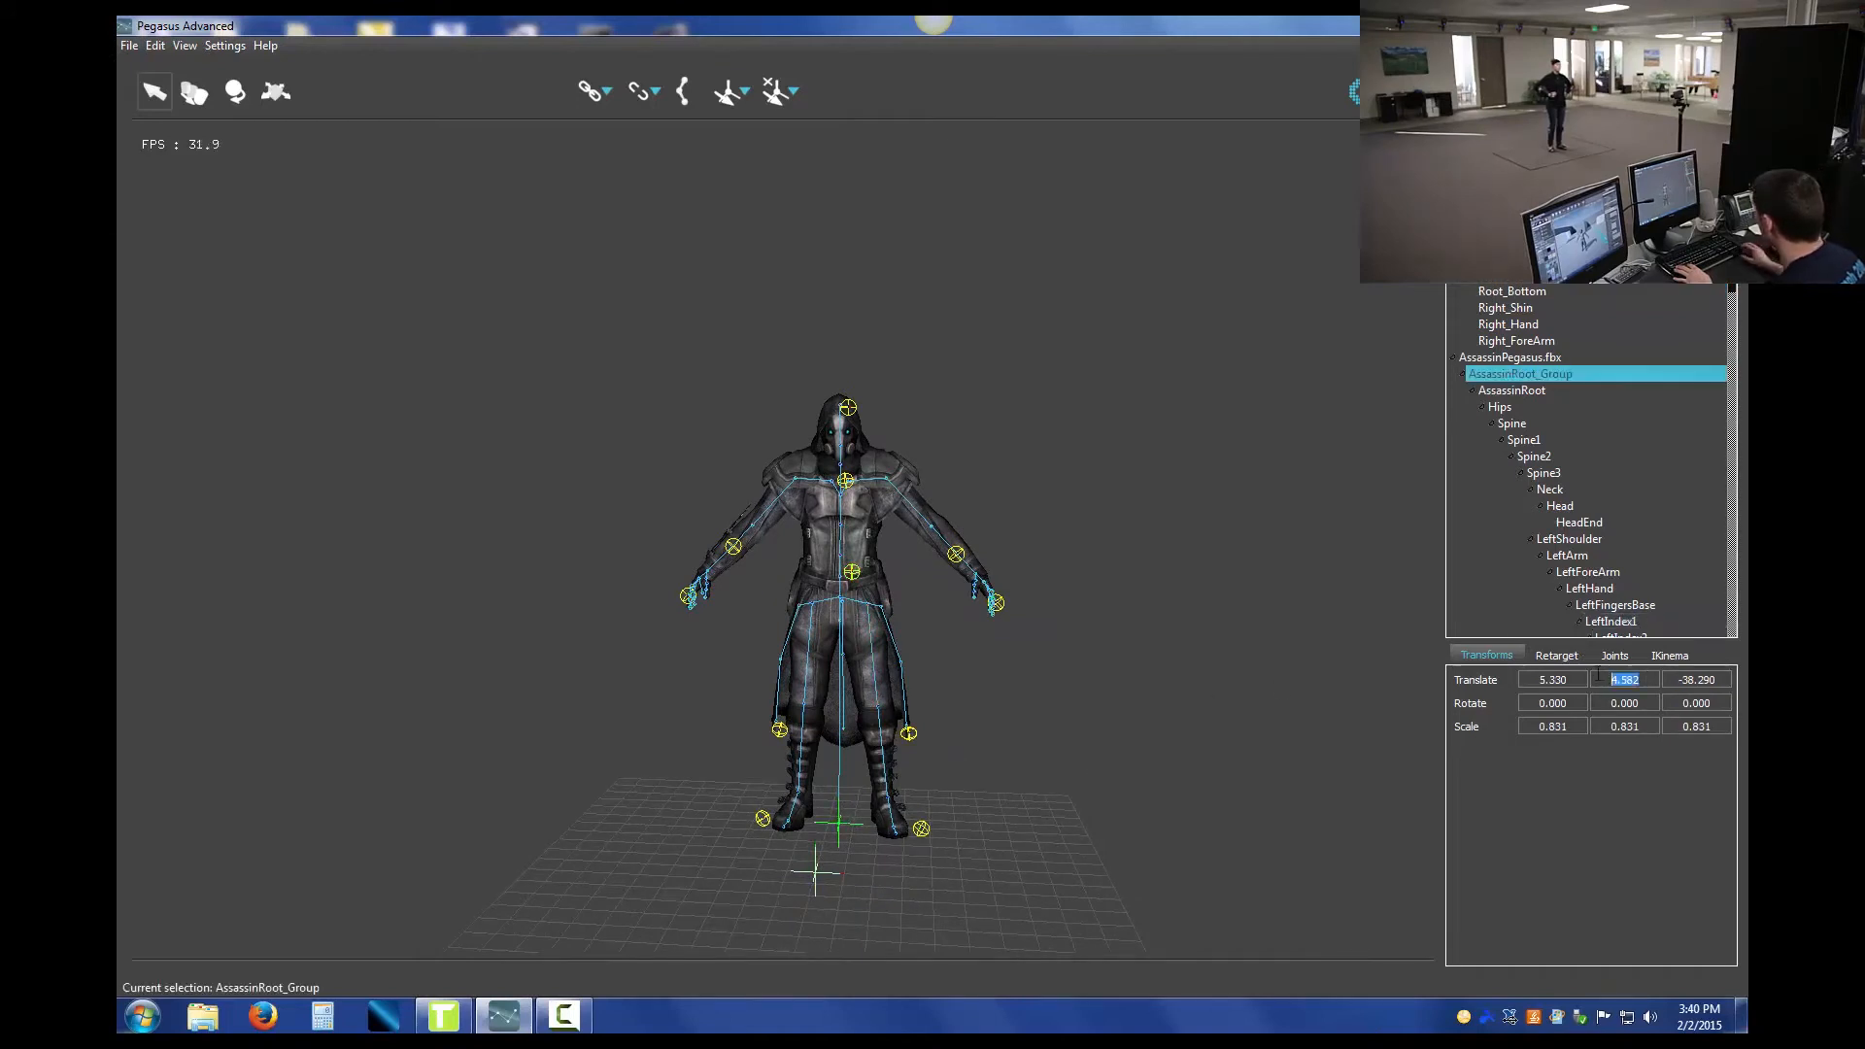
text(0)
key(Return)
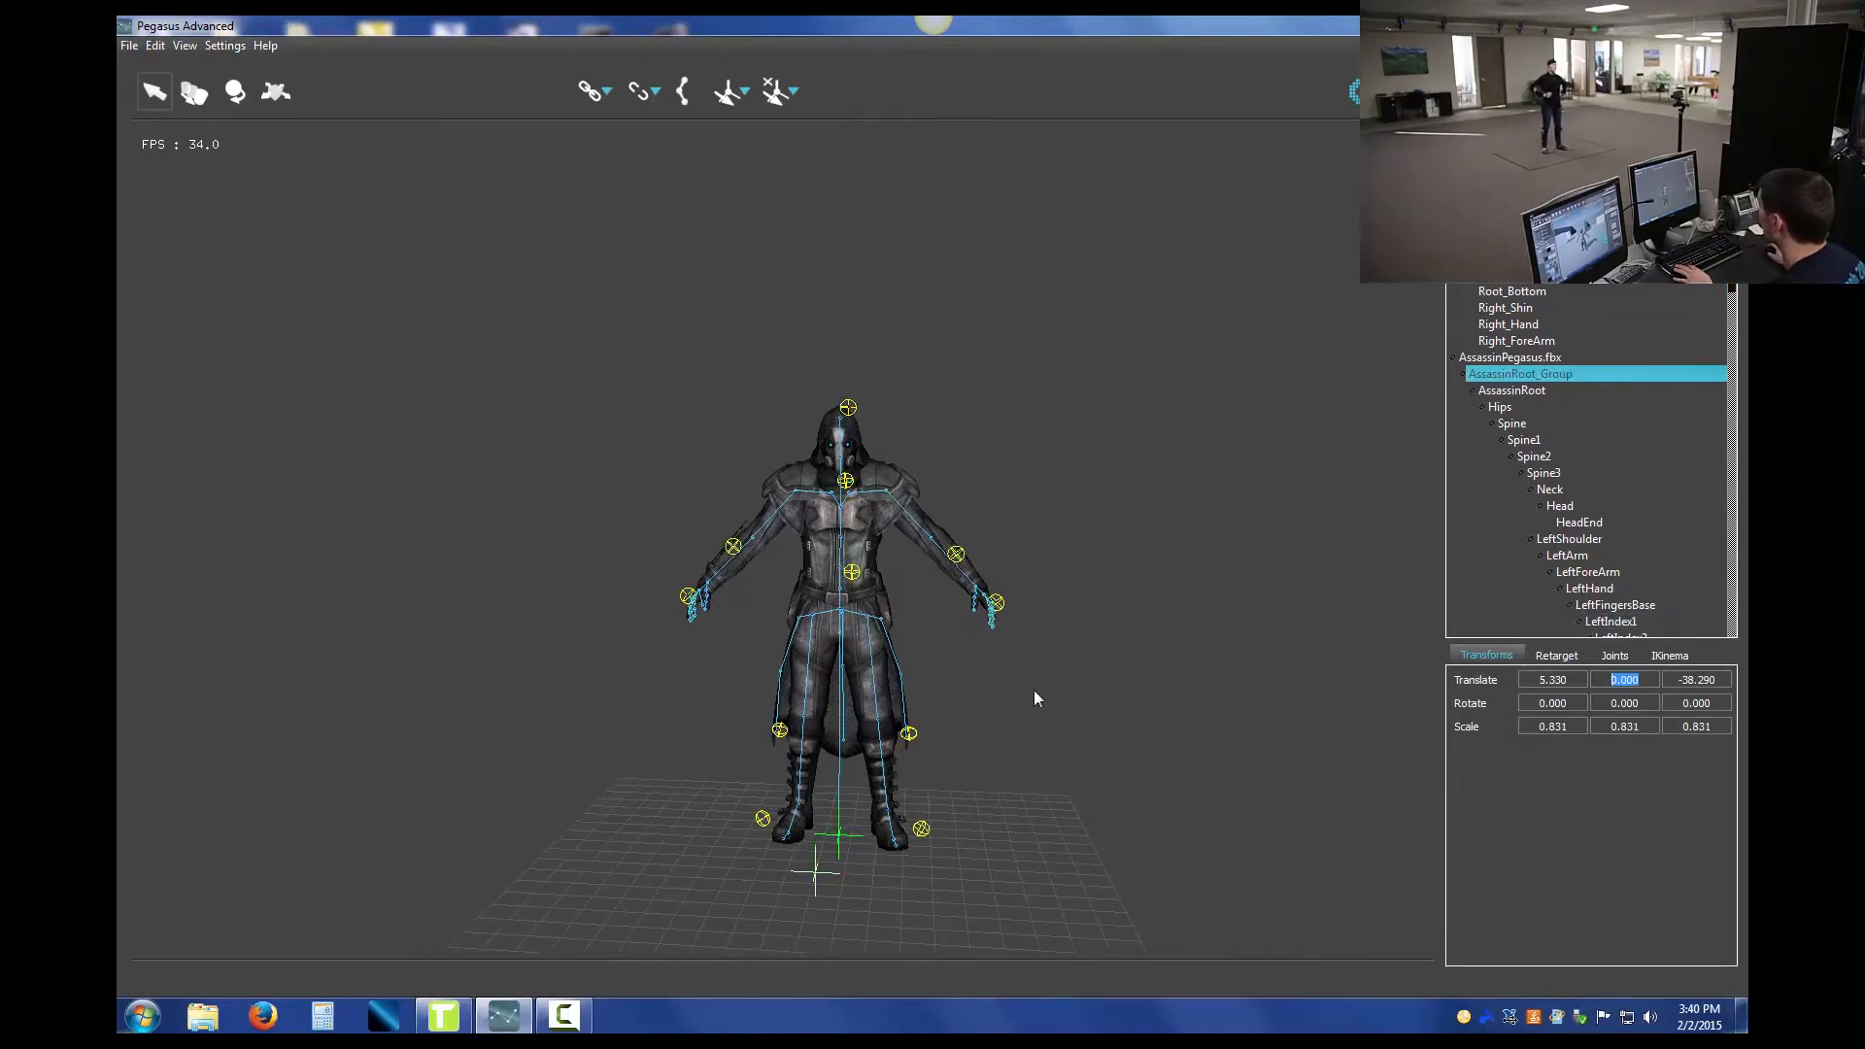
Step: Move AssassinRoot_Group along its Z axis to about -45.5 to line it up with the rigid bodies
mouse_move(1078, 749)
alt+mouse_down()
mouse_move(979, 761)
mouse_move(1107, 764)
alt+mouse_up()
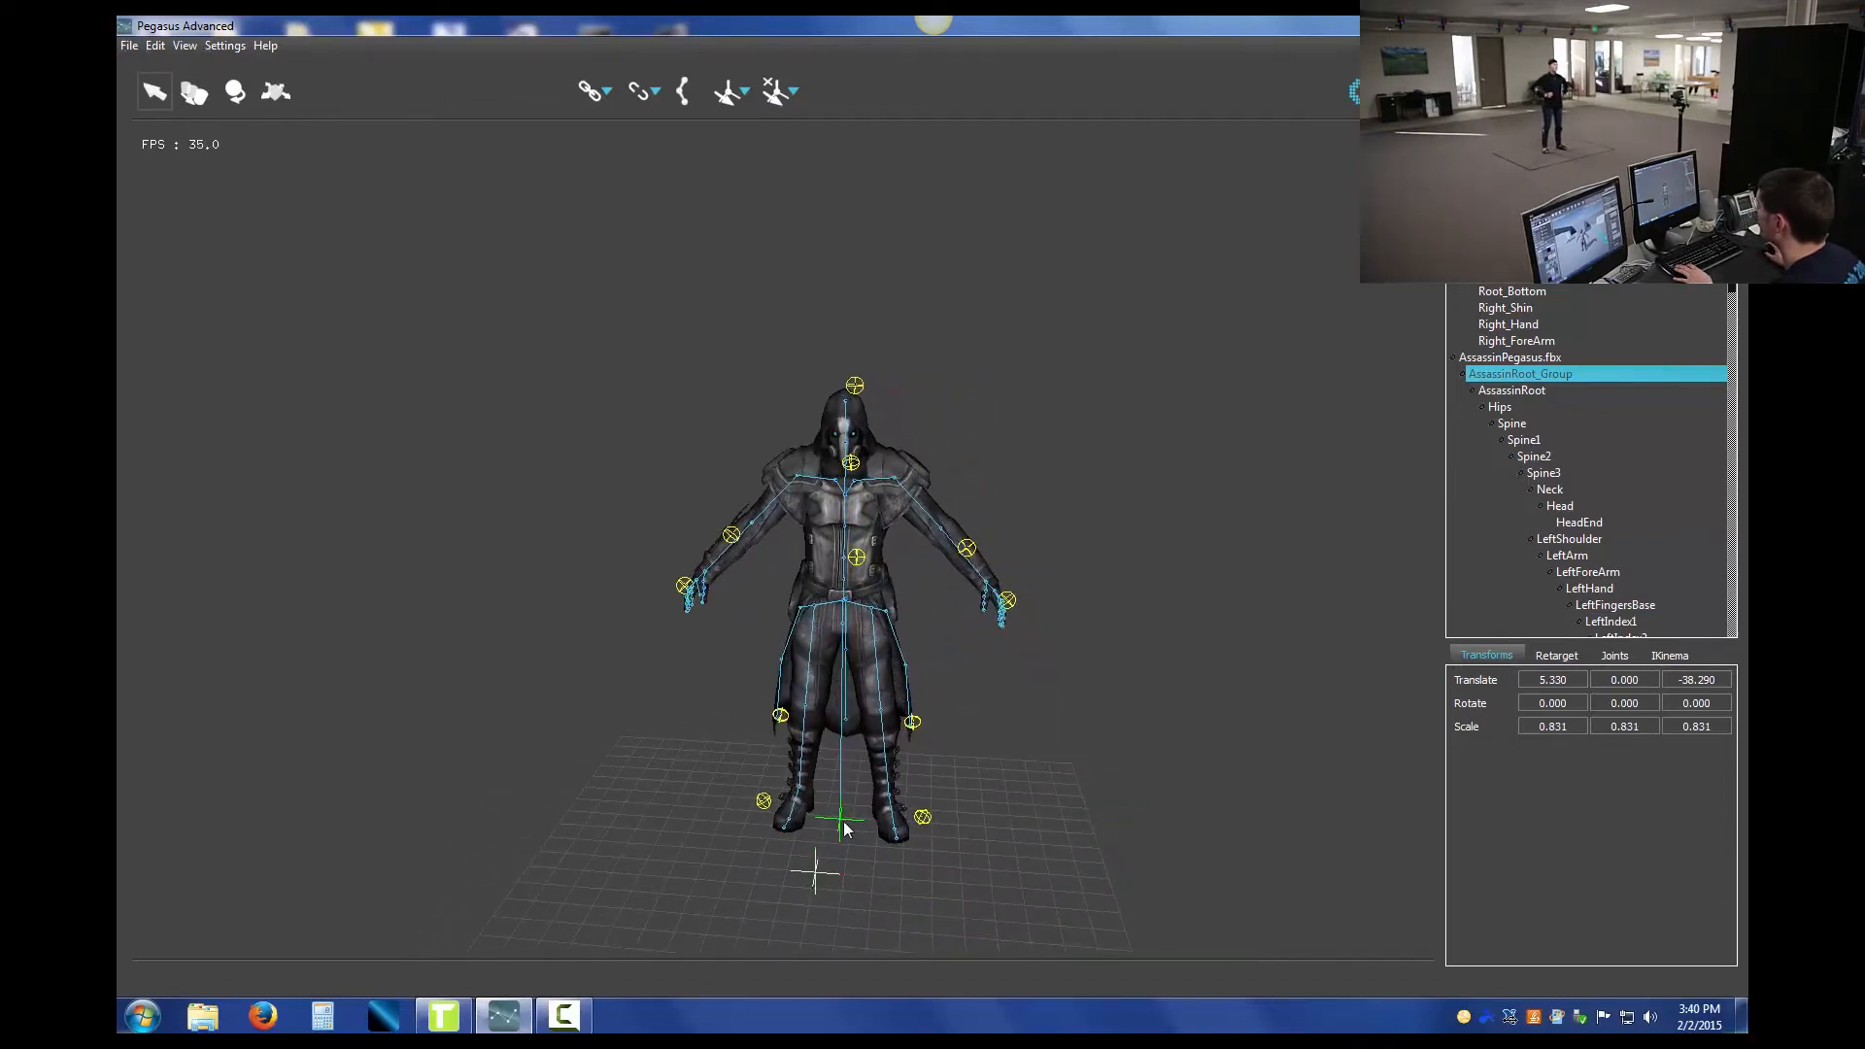
click(205, 101)
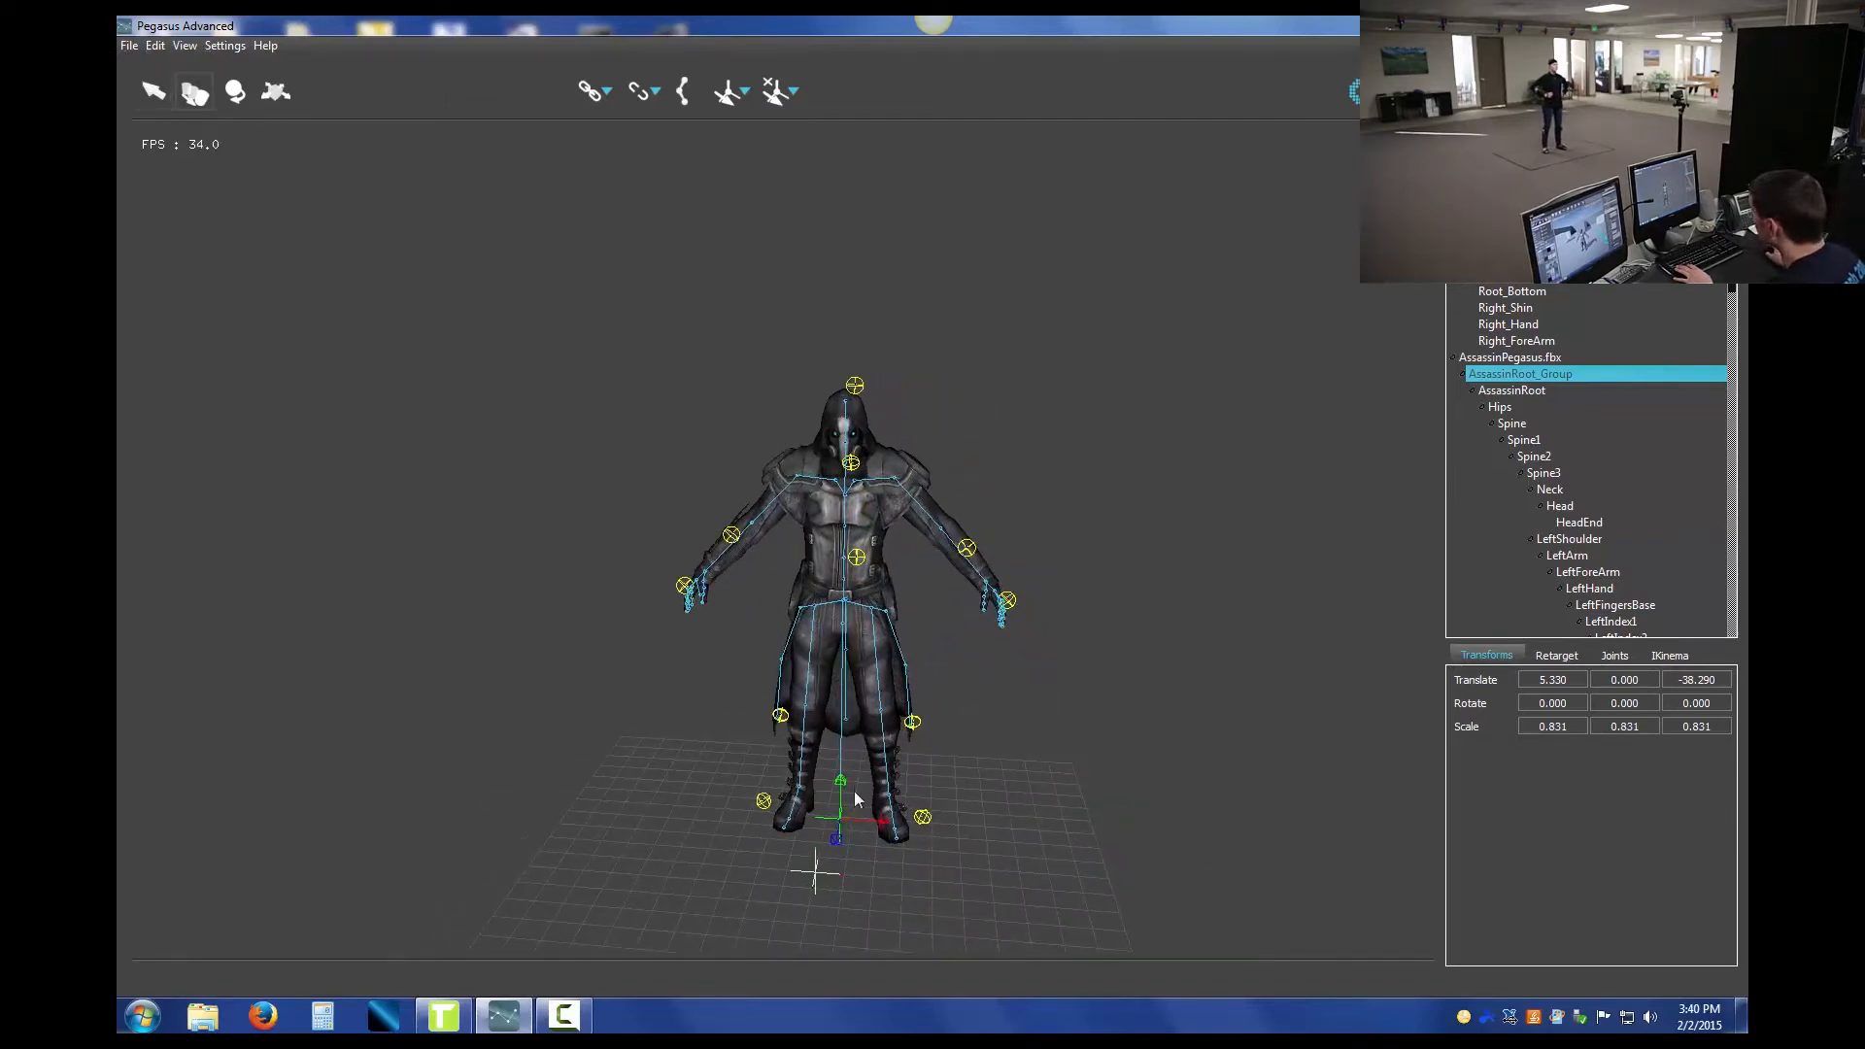
drag(840, 842, 841, 836)
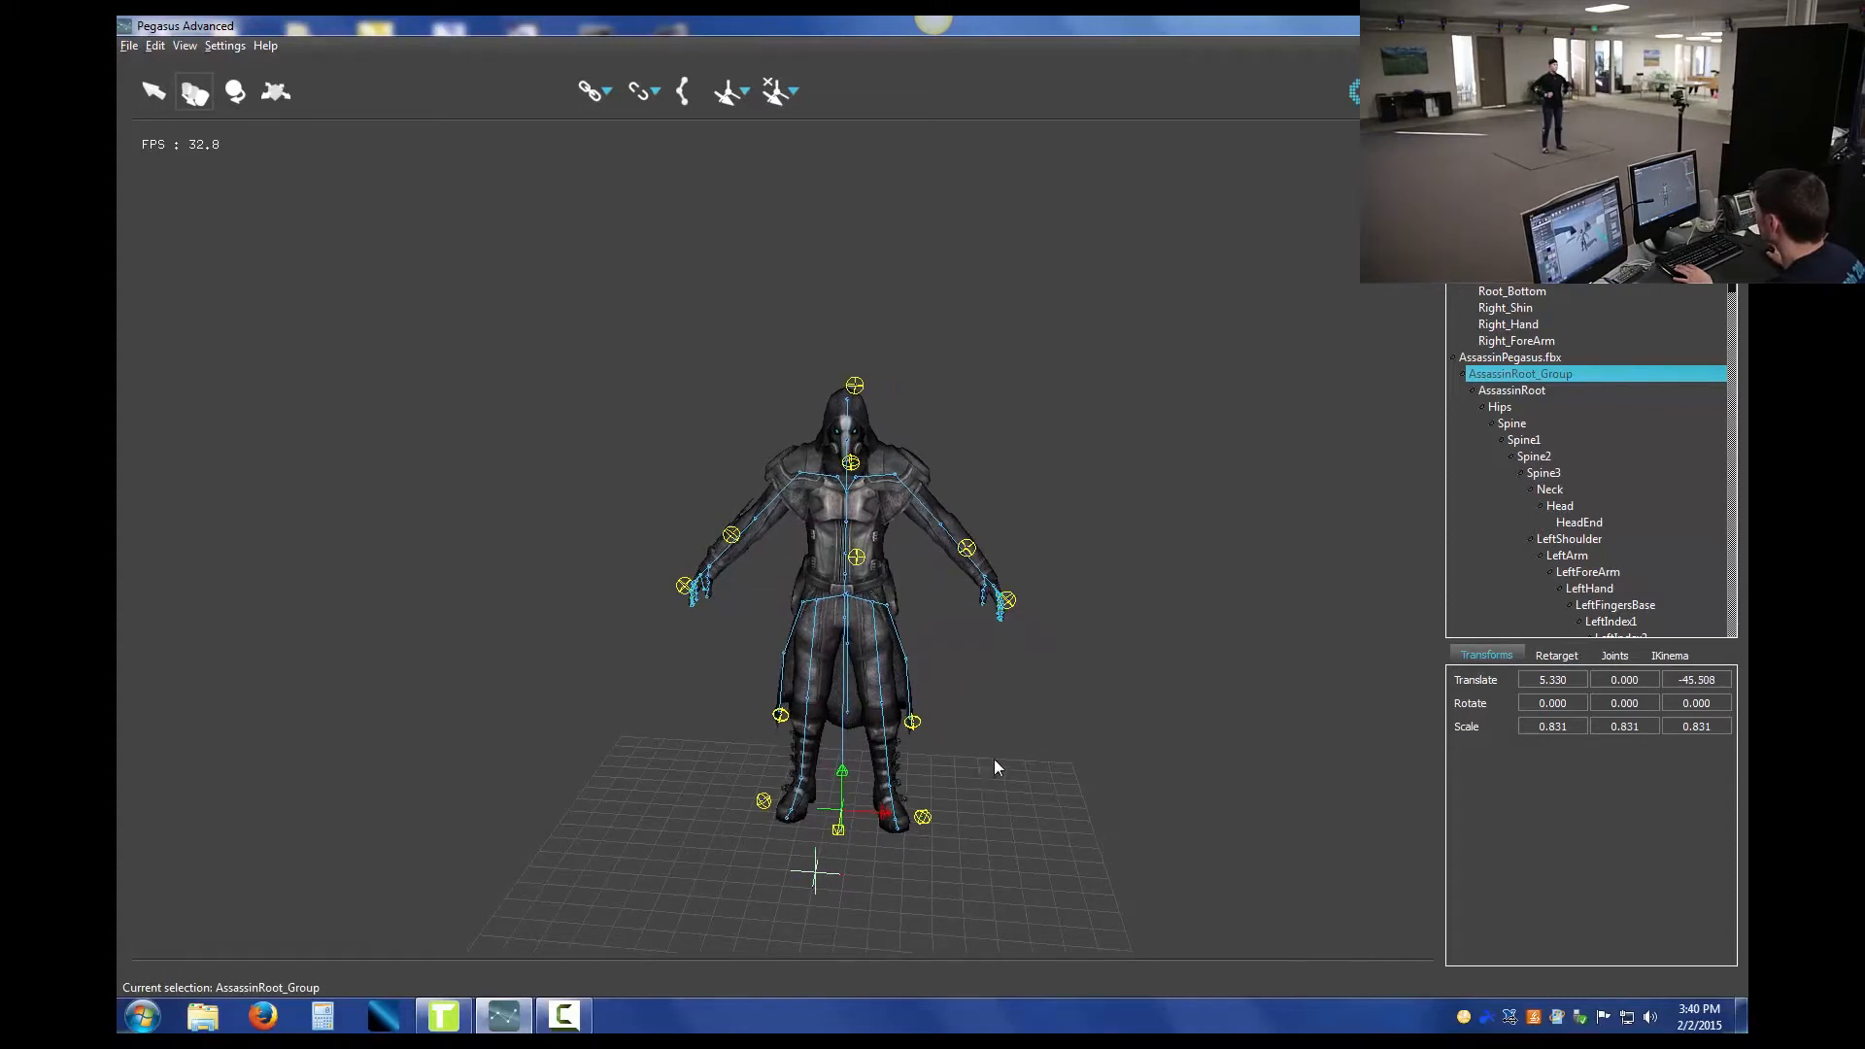
click(911, 658)
click(993, 652)
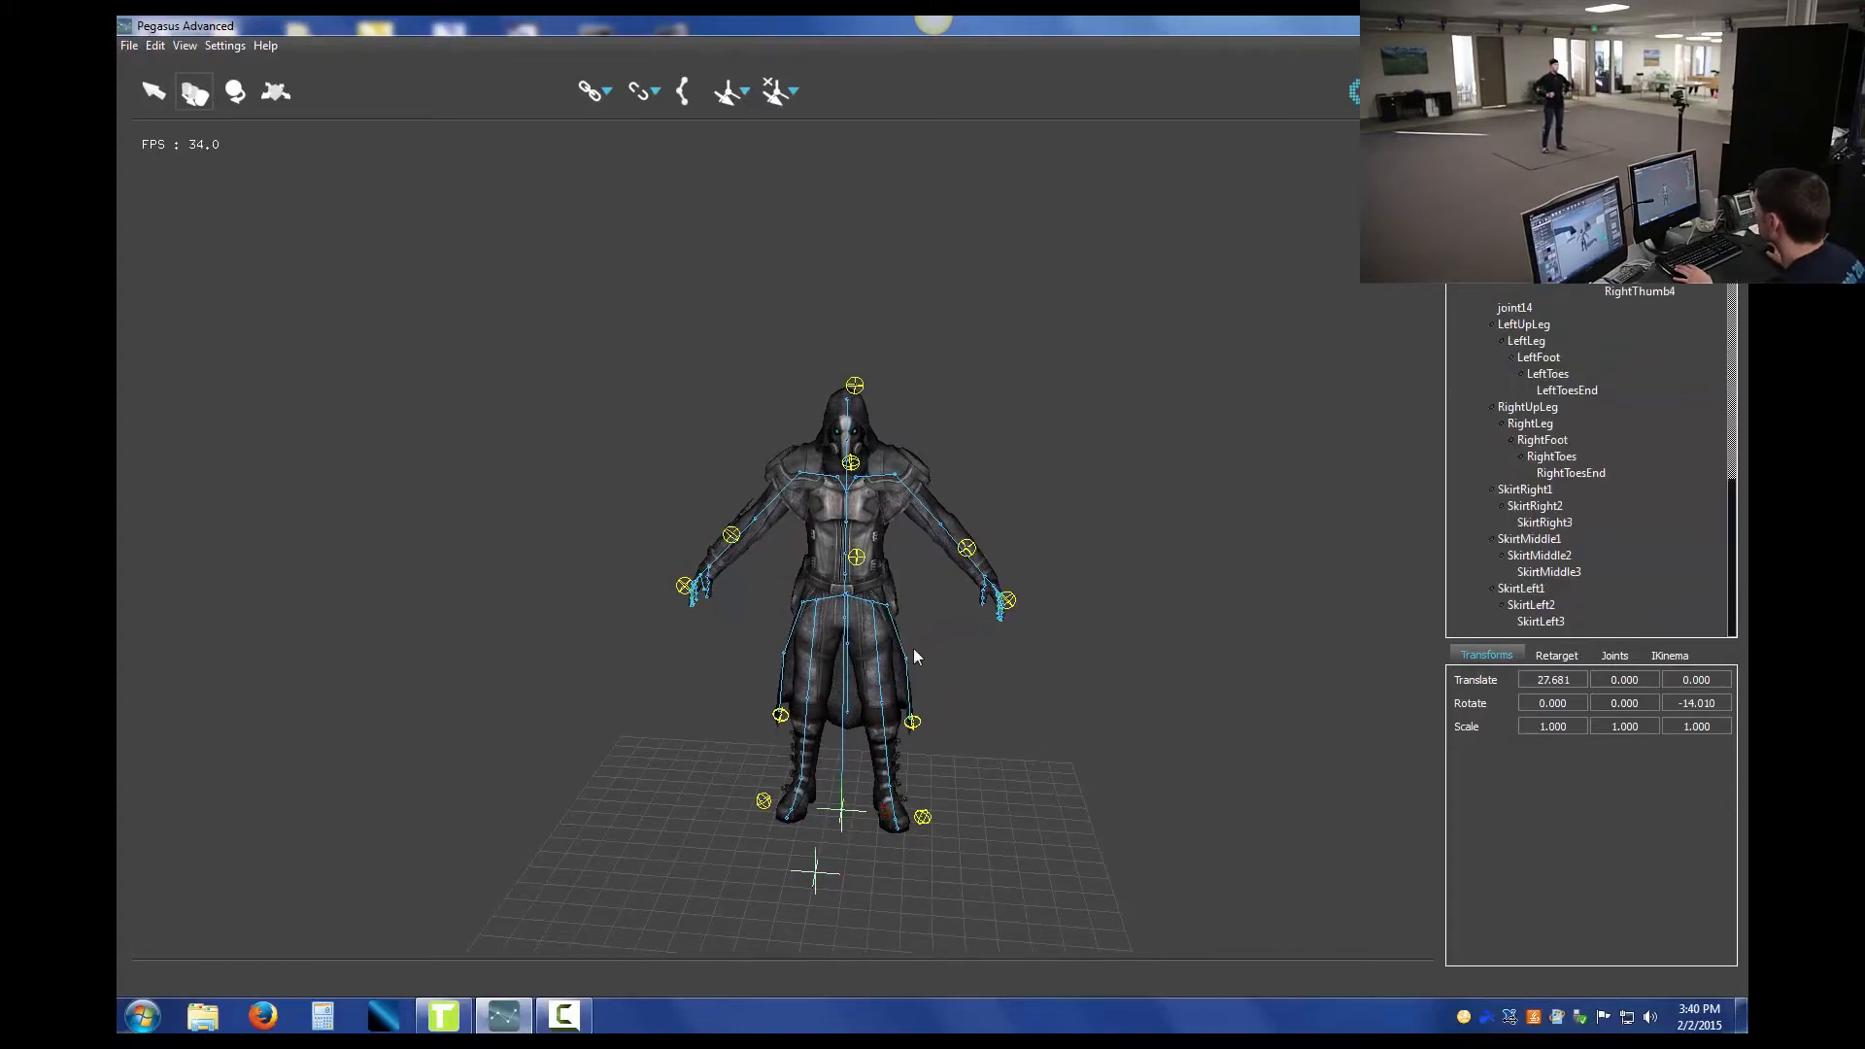
Step: Rotate the LeftUpLeg and RightUpLeg bones slightly outward, to about -8.7 and -8.5 degrees on the second axis, towards the foot rigid bodies
click(880, 661)
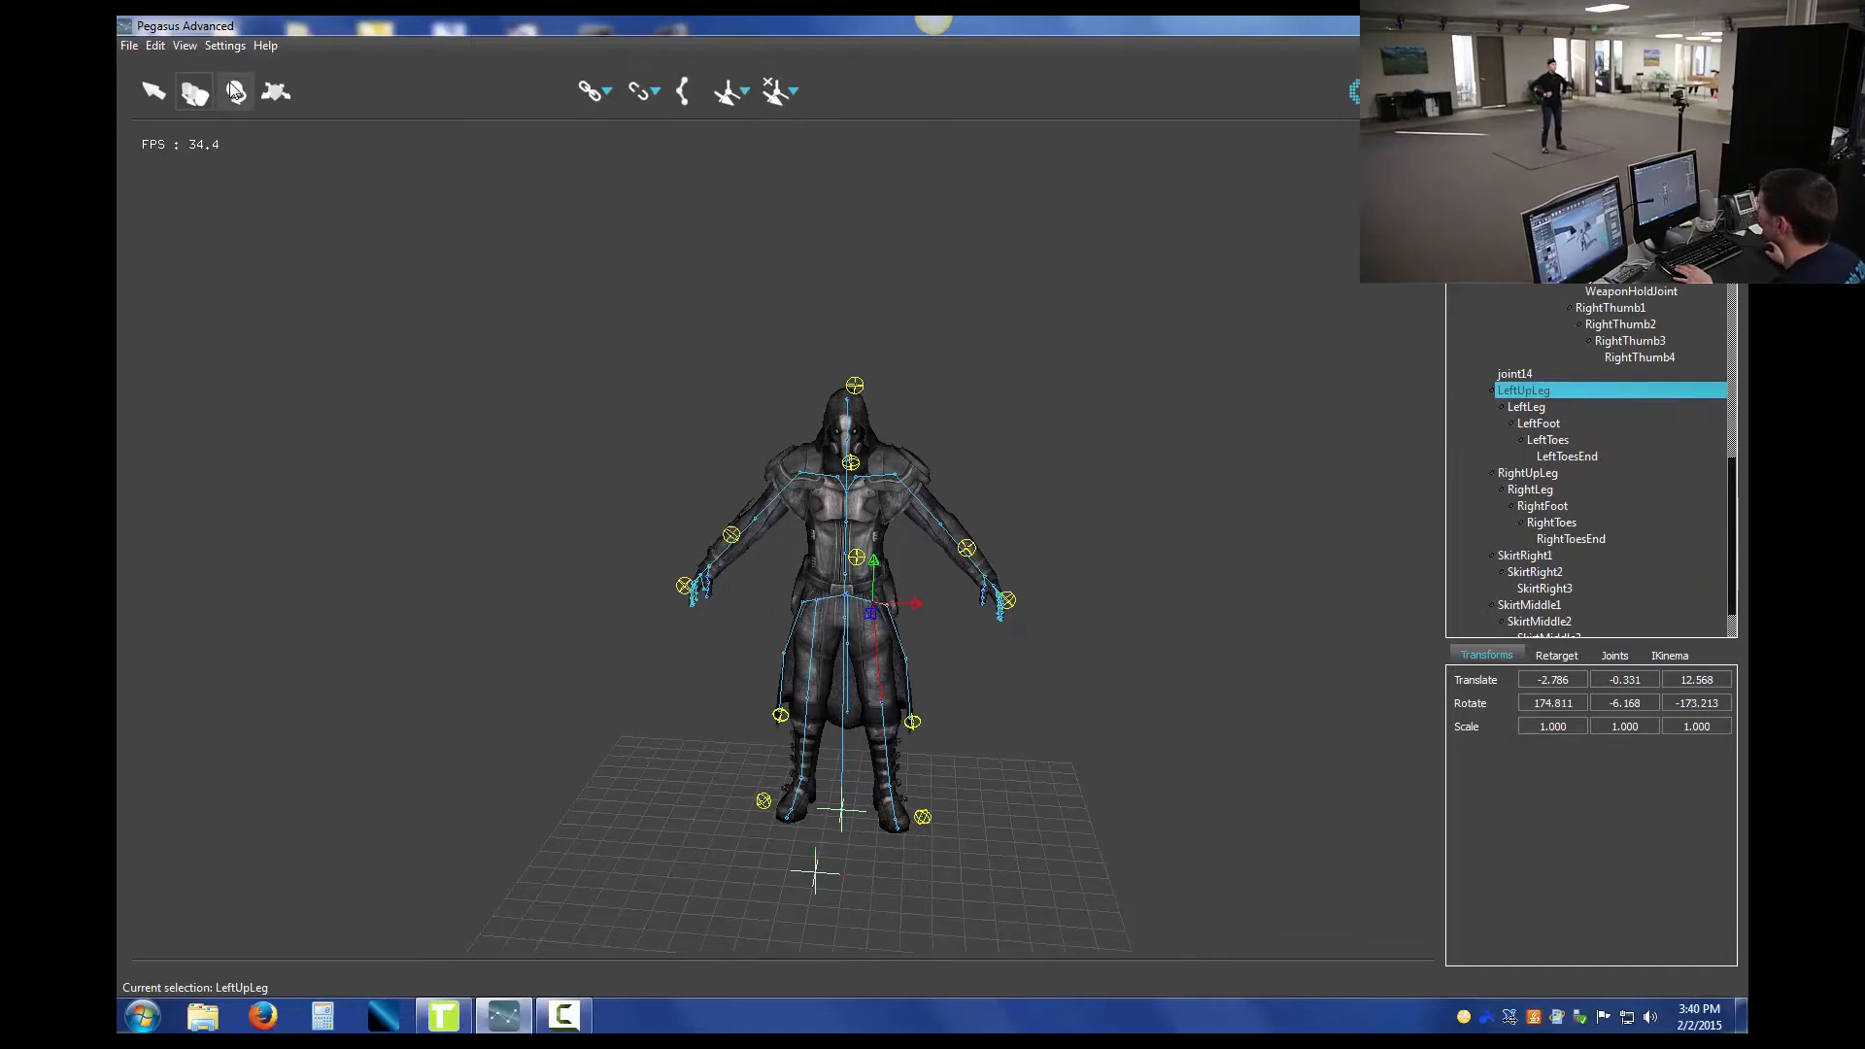
click(235, 92)
drag(895, 560, 831, 594)
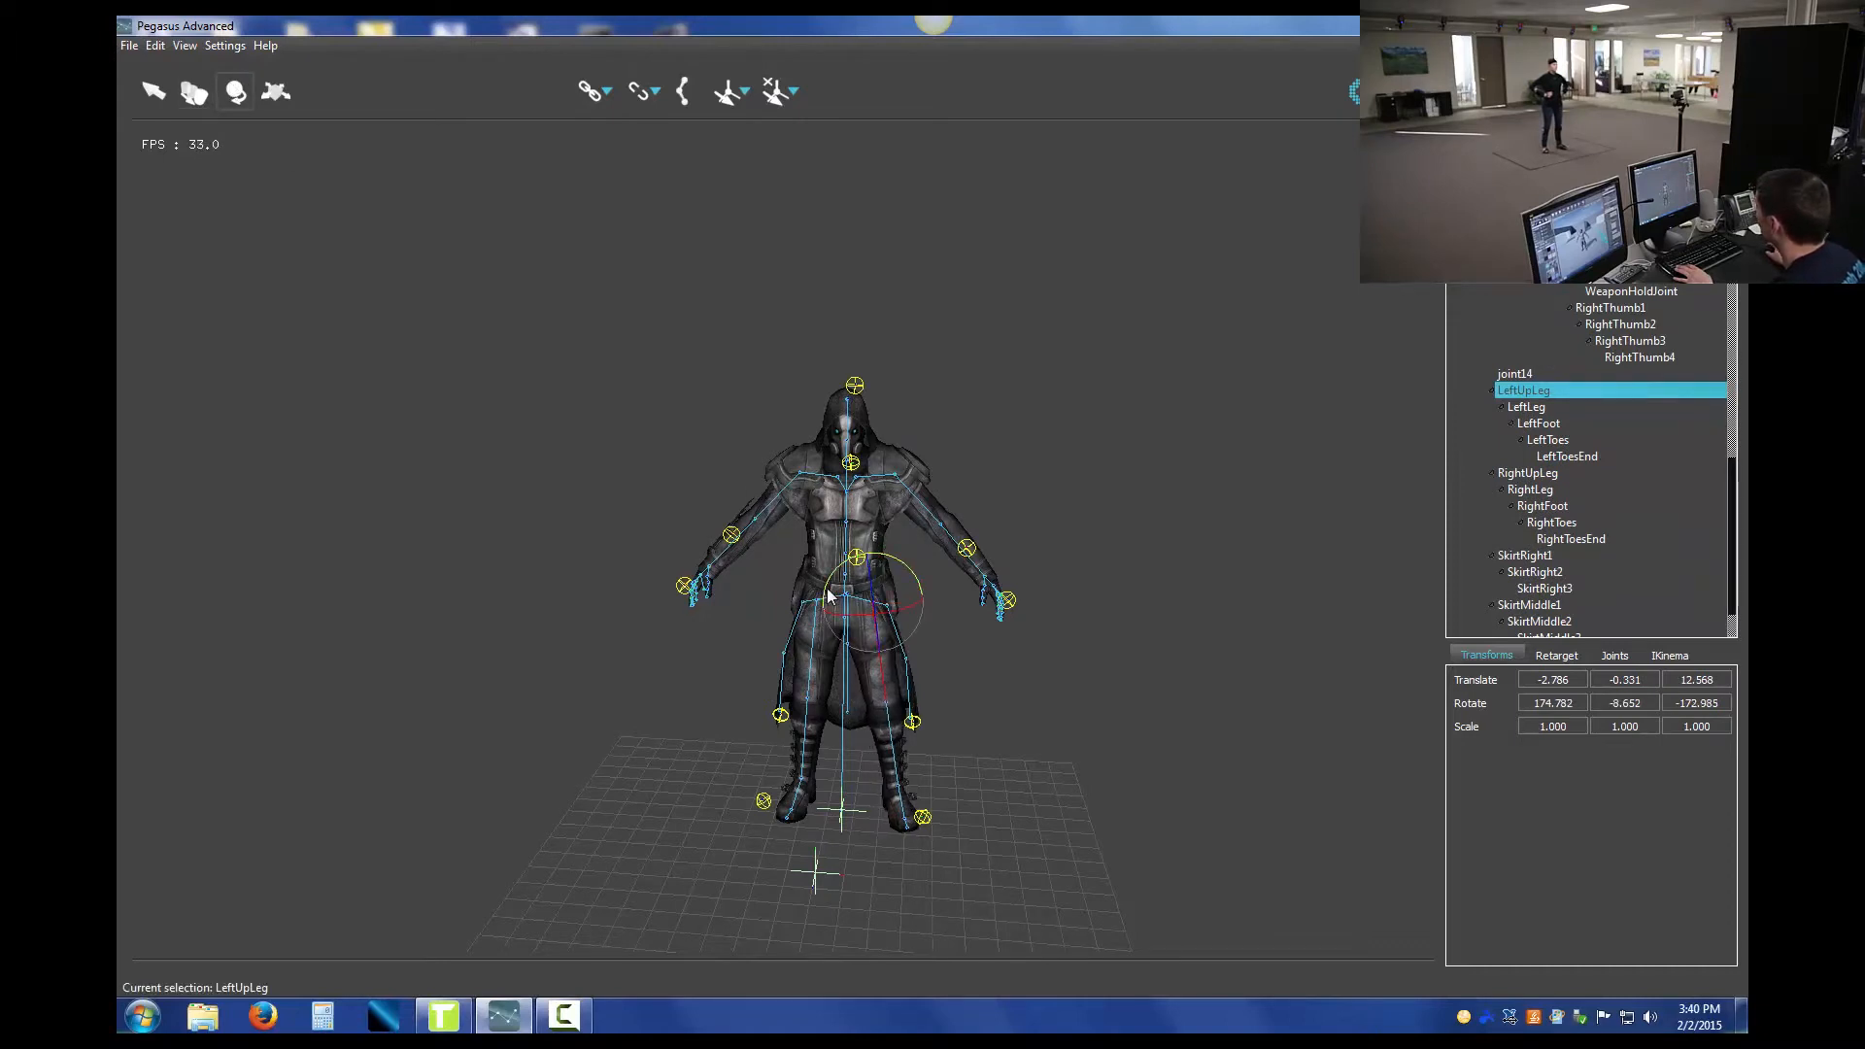
click(830, 595)
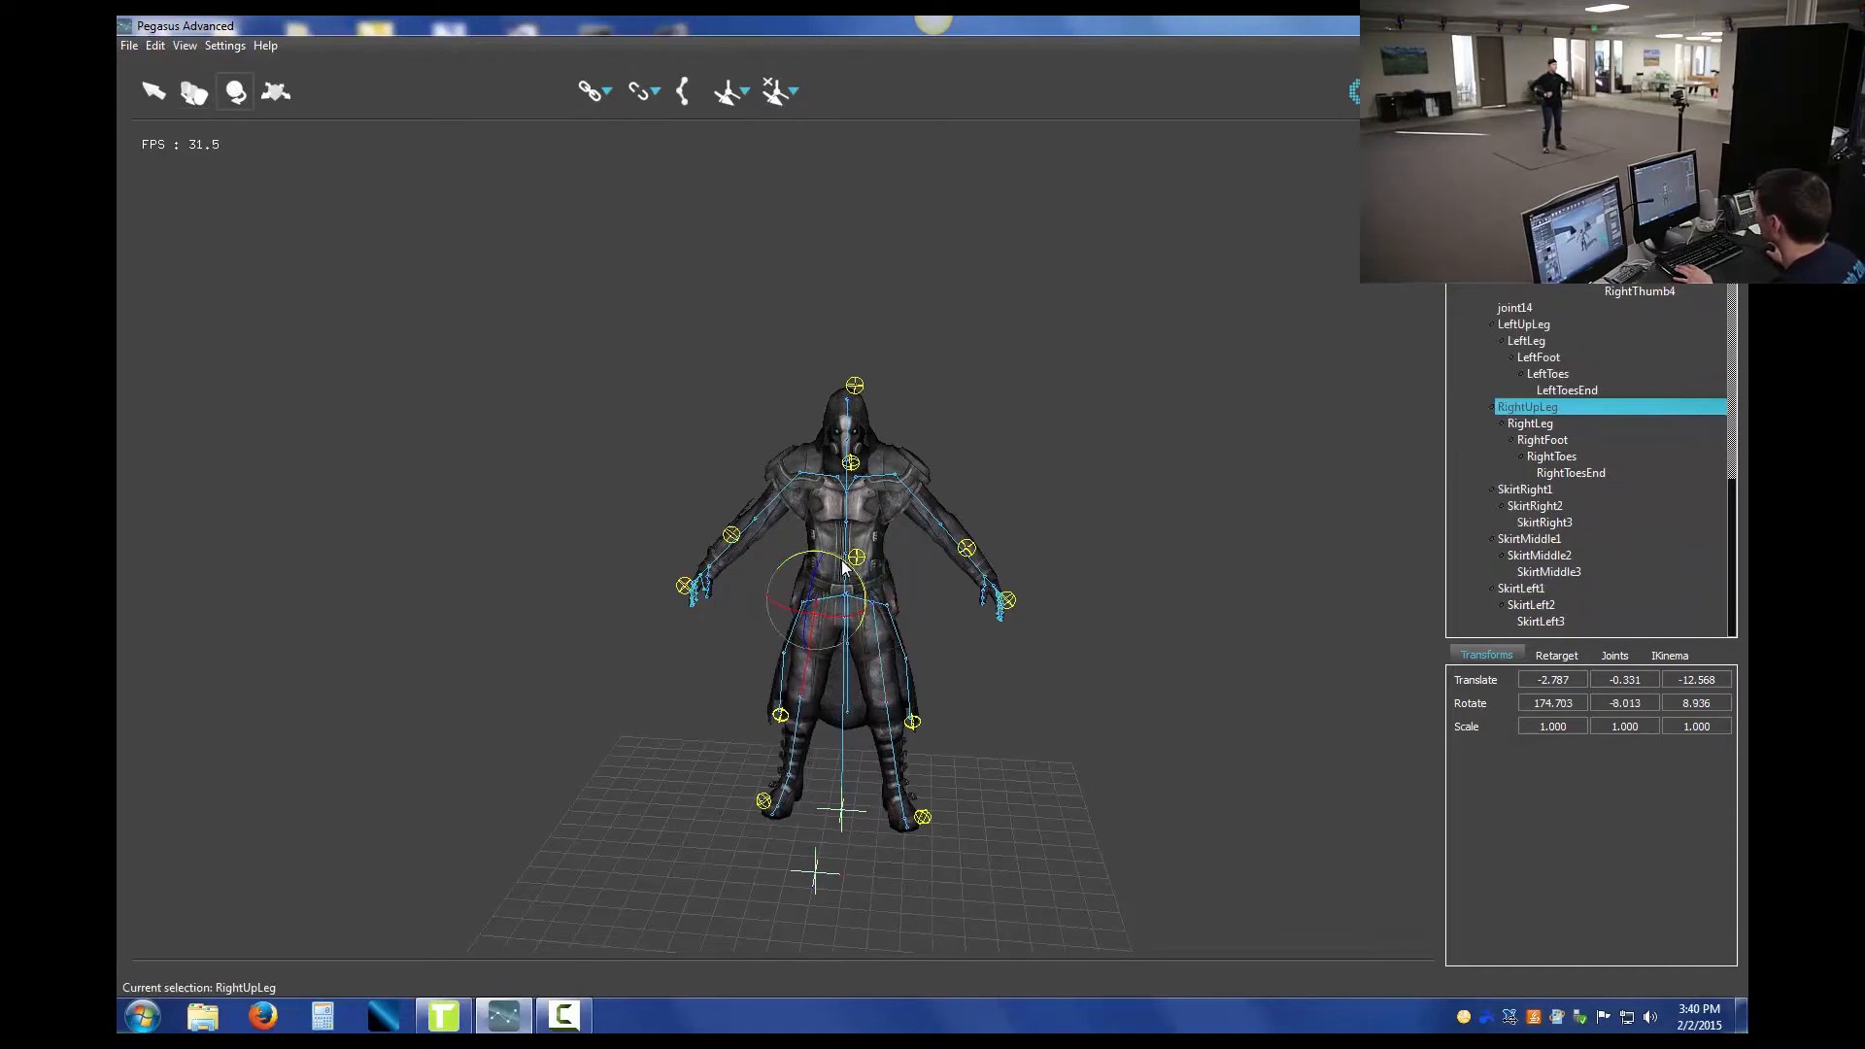
click(673, 407)
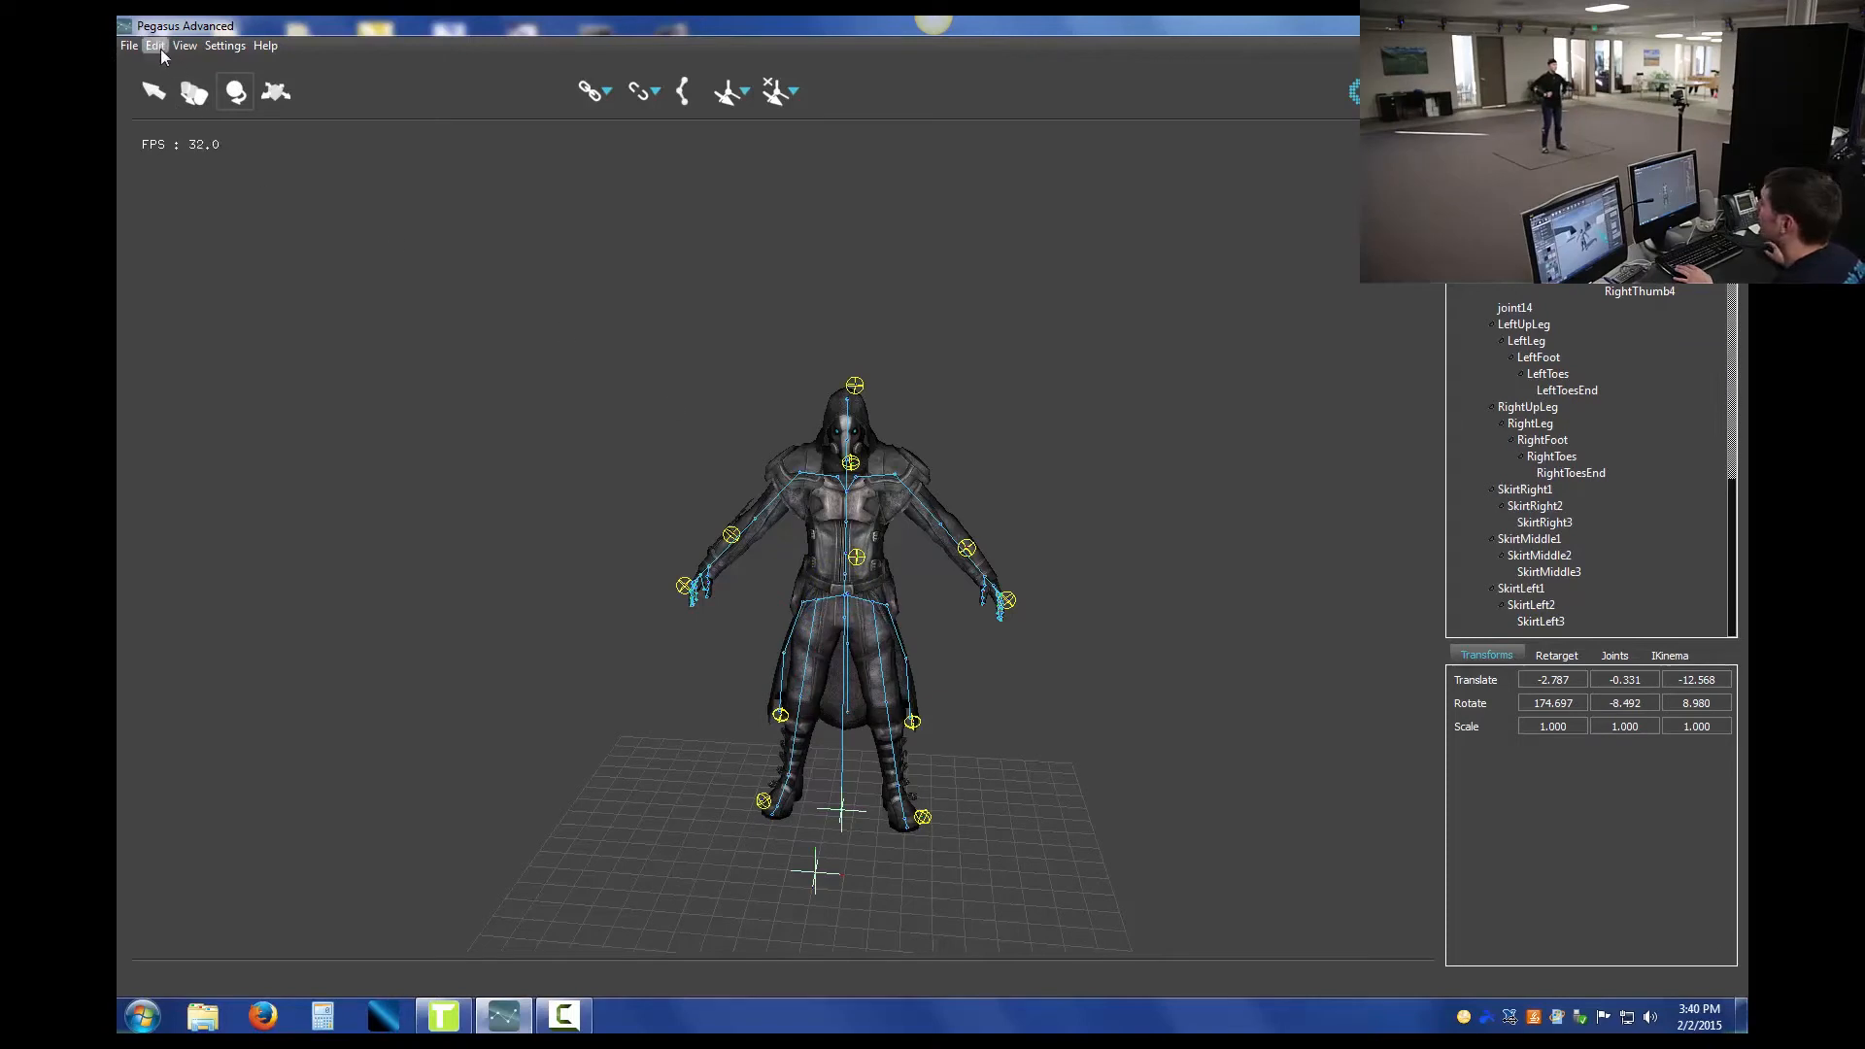
click(157, 46)
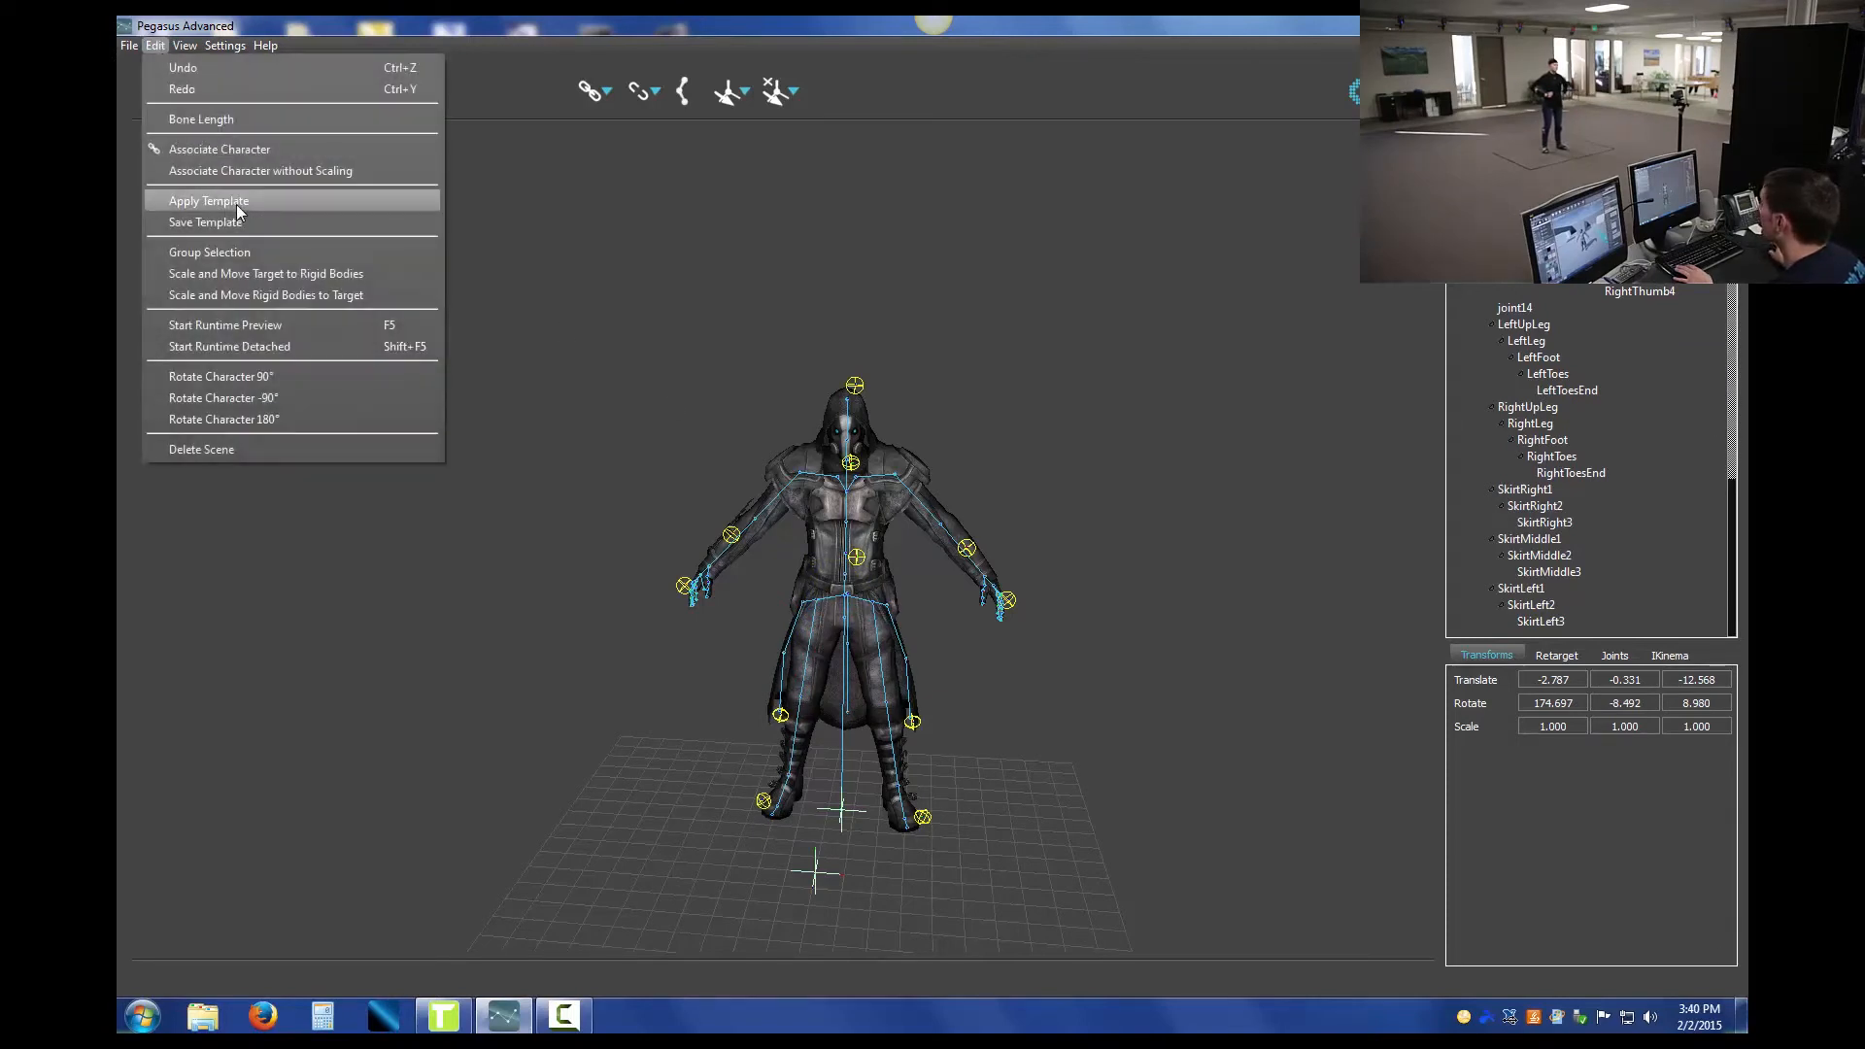
click(1169, 553)
click(858, 563)
click(878, 630)
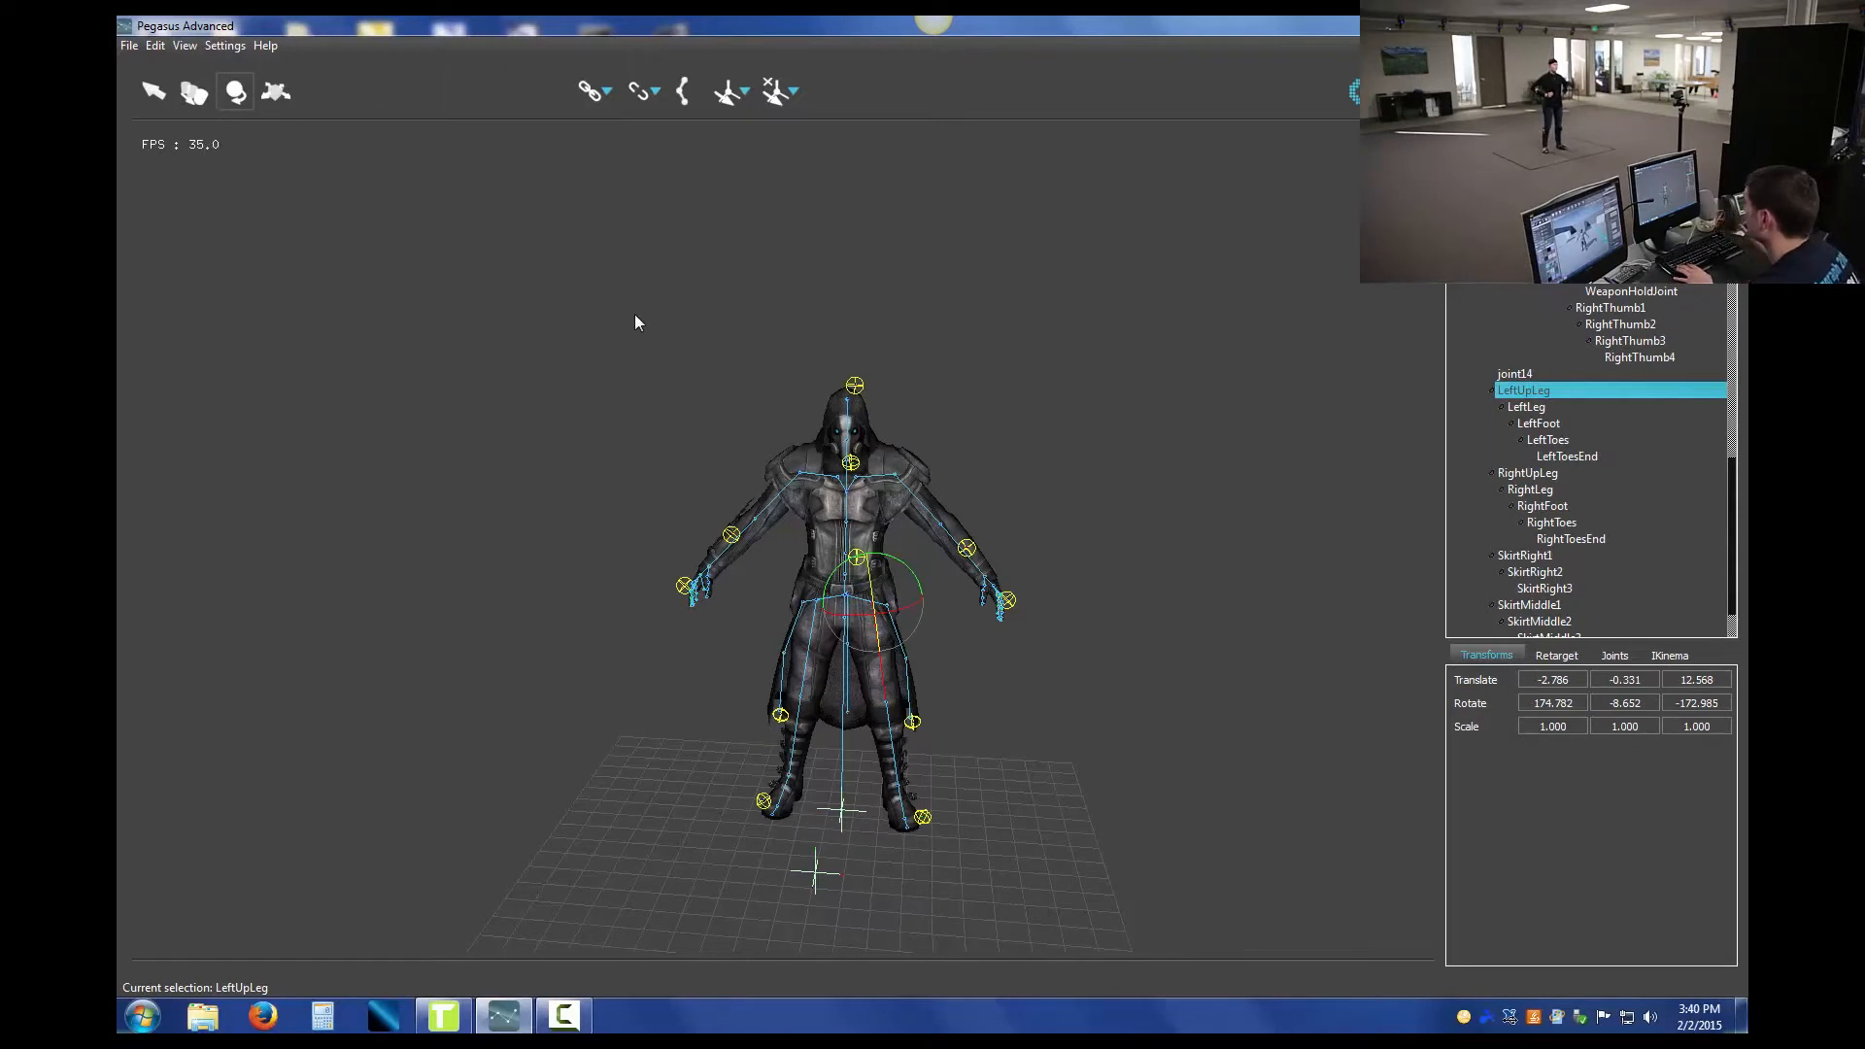
click(364, 280)
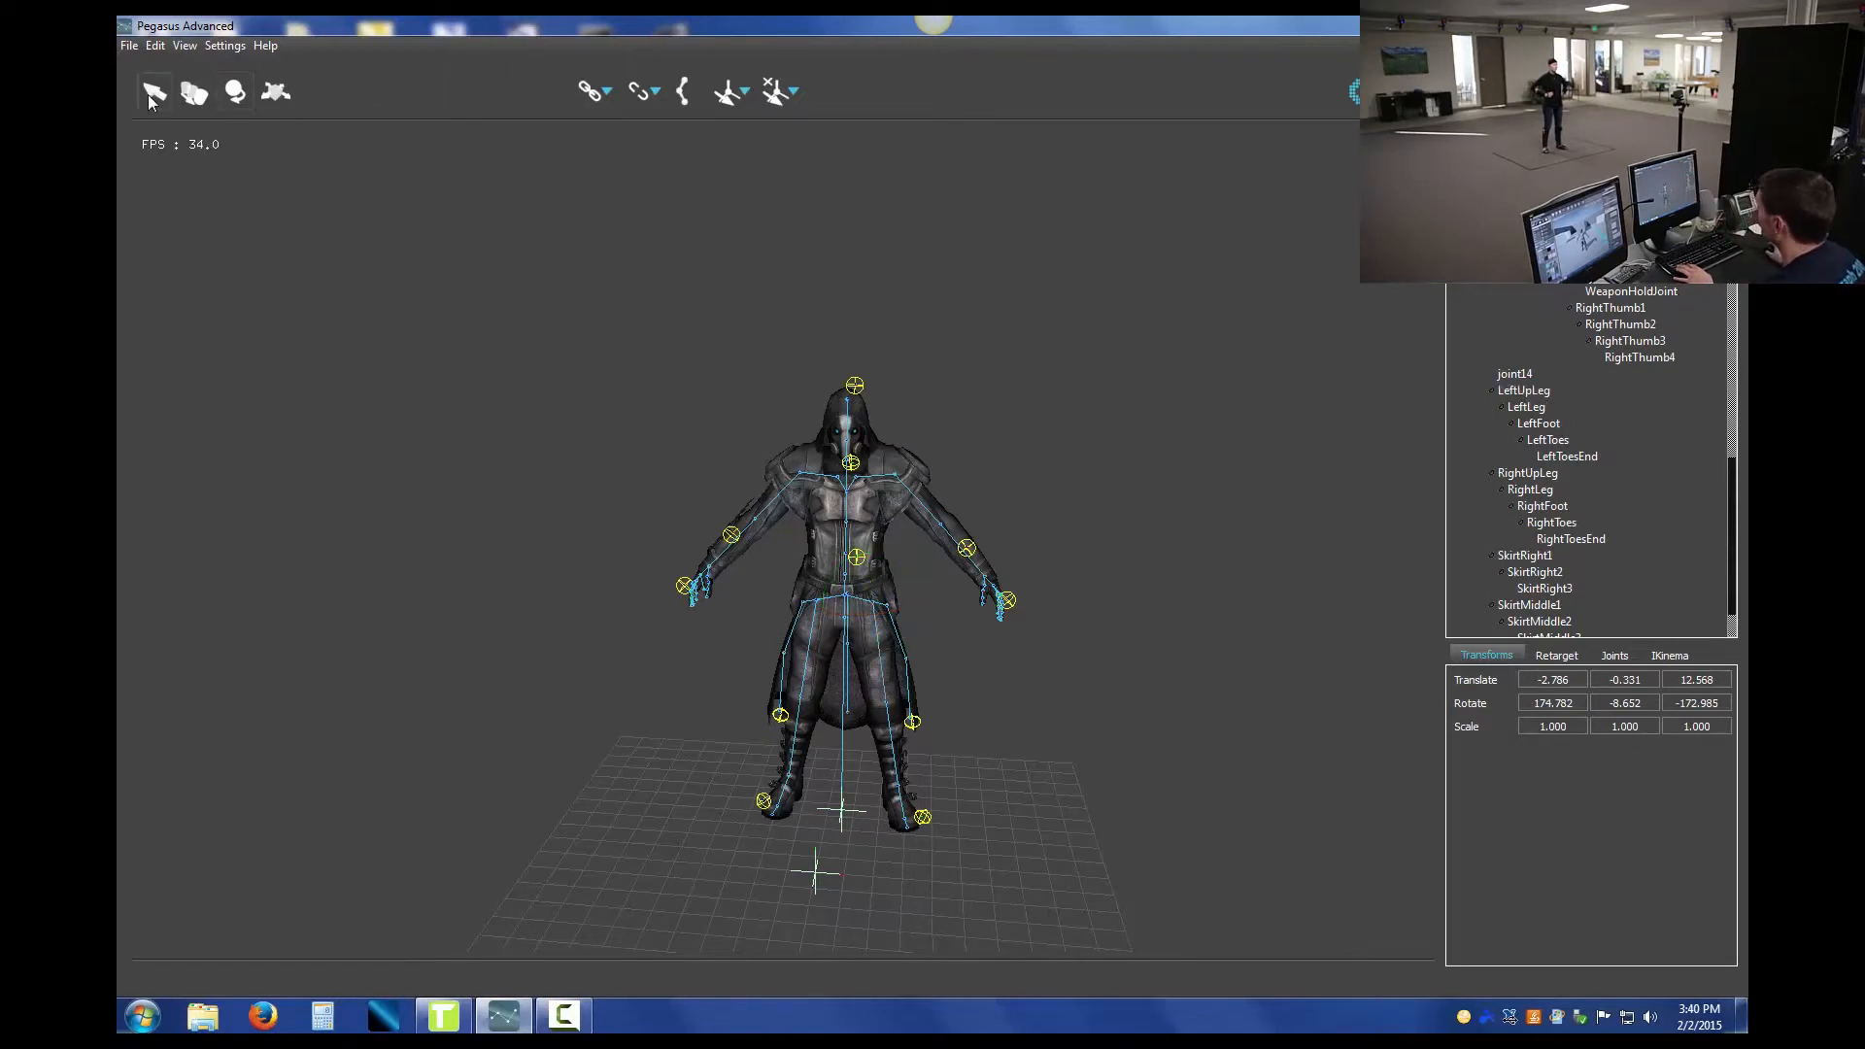
Step: Select the Root_Bottom rigid body and the LeftUpLeg bone, and apply a connection template to link the character to the rigid bodies
click(857, 561)
click(881, 627)
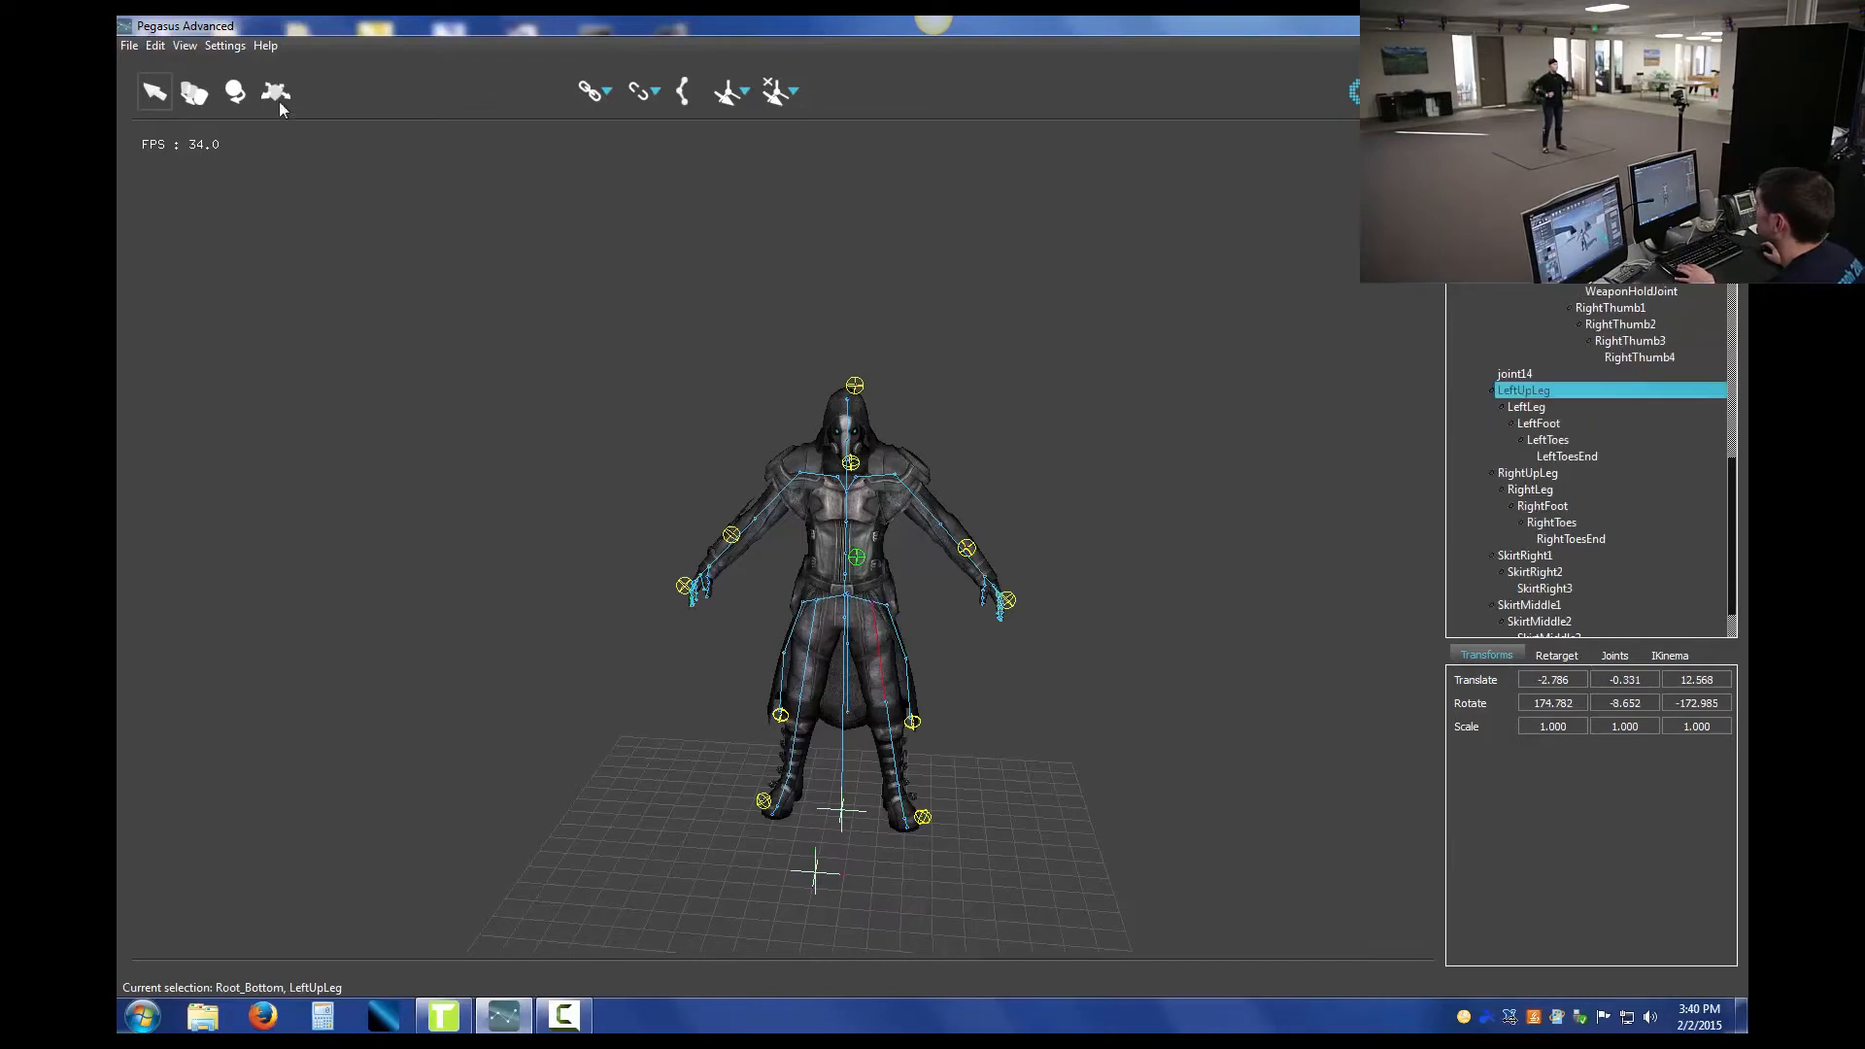
click(156, 46)
click(217, 202)
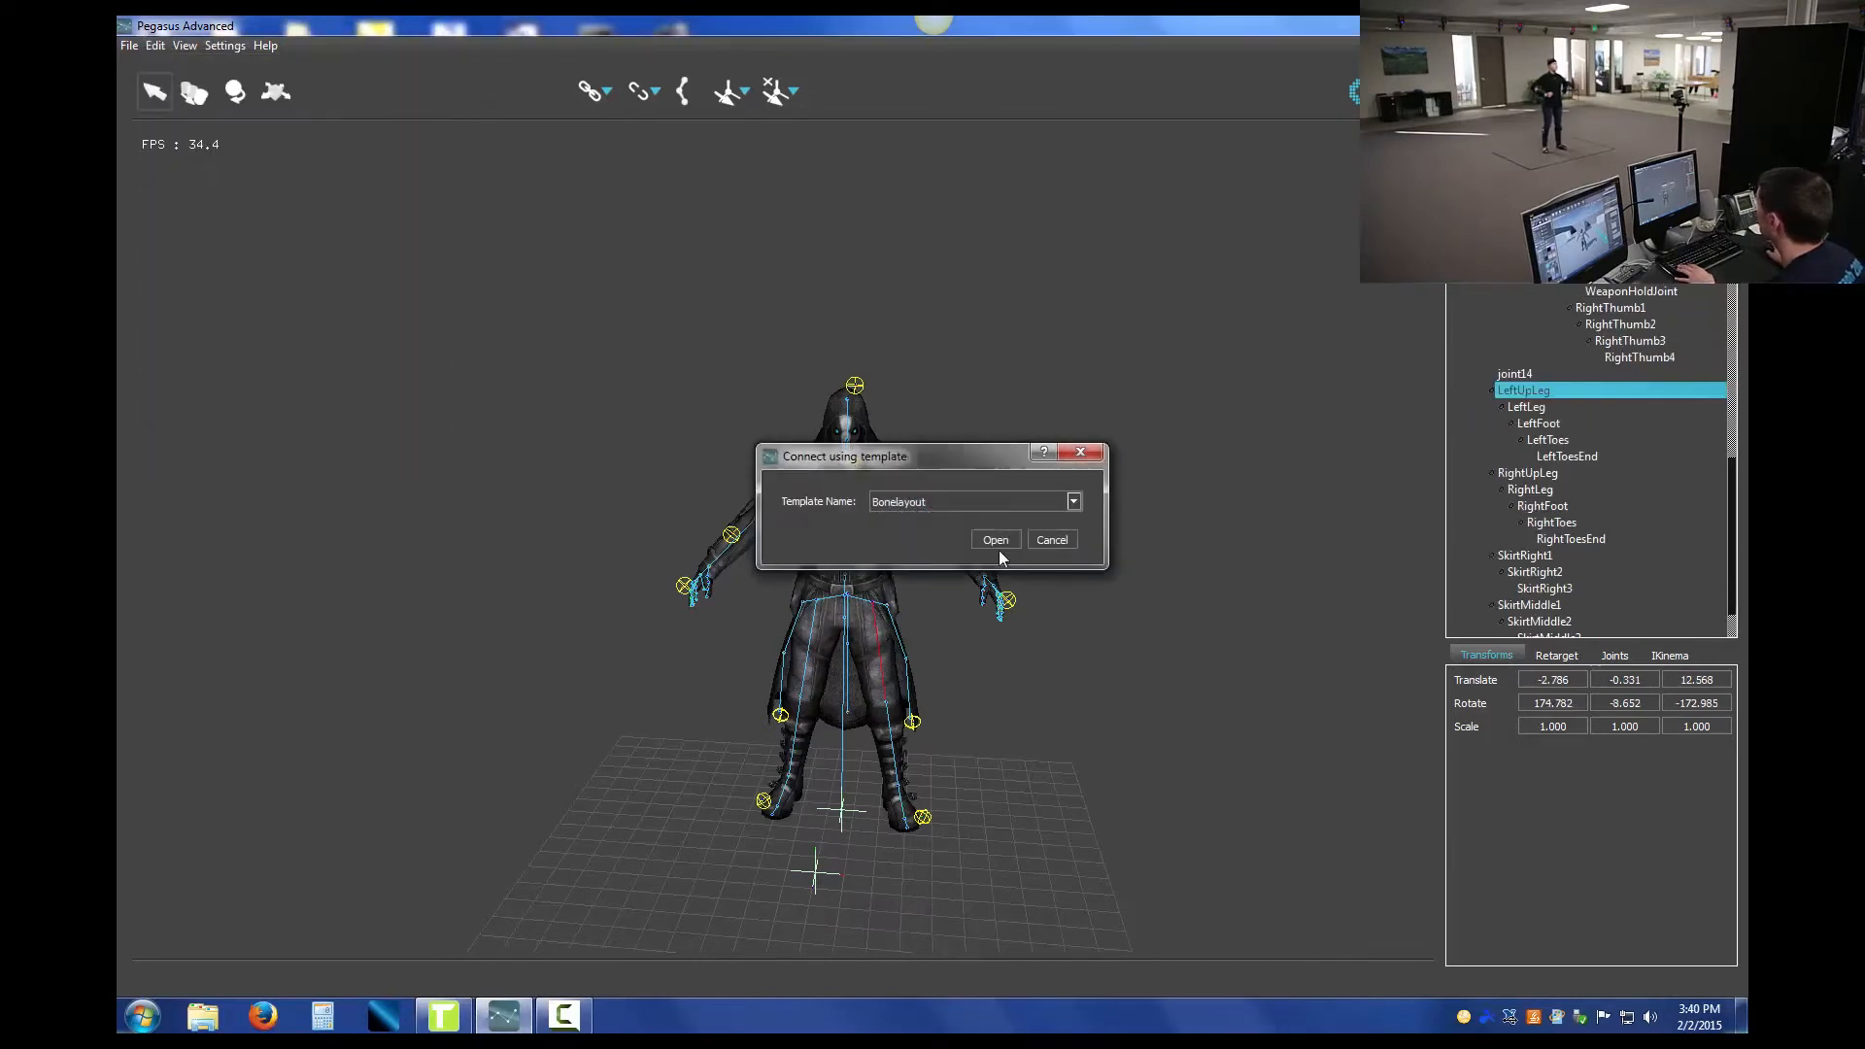
click(982, 513)
click(948, 544)
click(996, 541)
mouse_move(1123, 594)
alt+mouse_down()
mouse_move(1028, 603)
mouse_move(1086, 593)
alt+mouse_up()
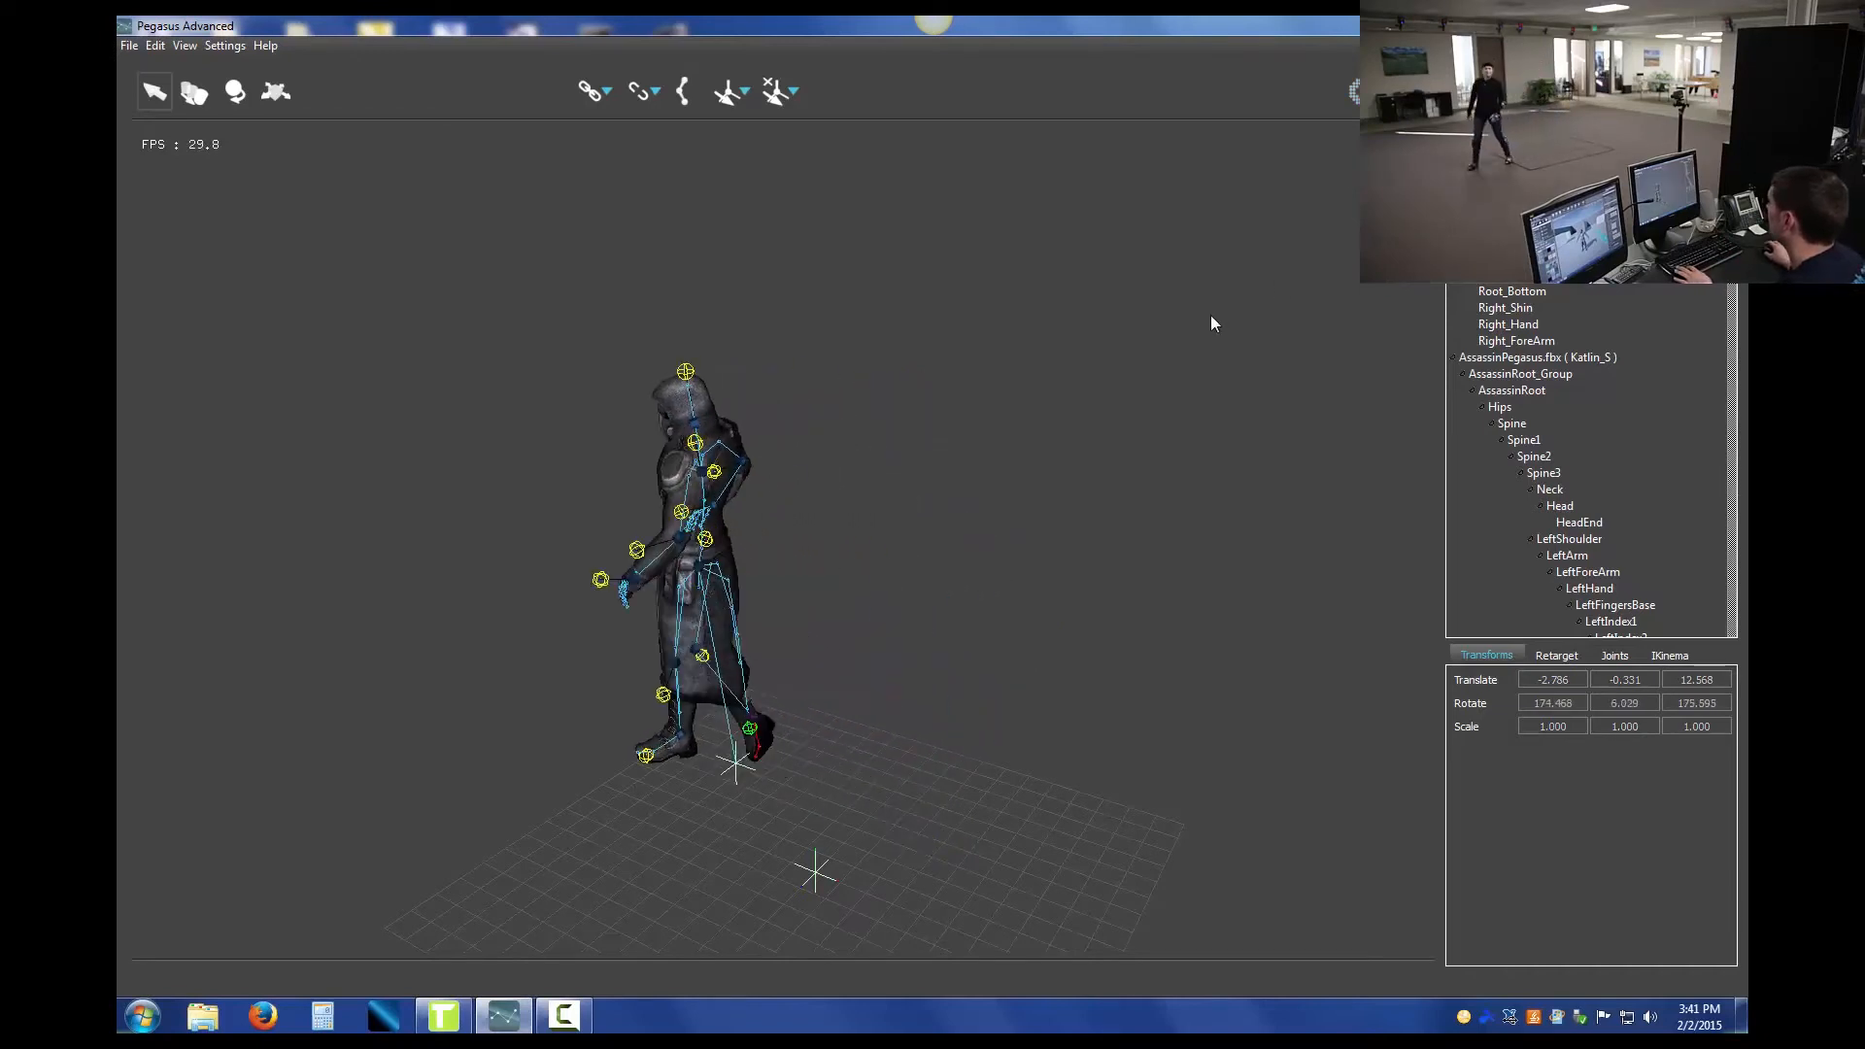
alt+drag(1065, 315, 1032, 649)
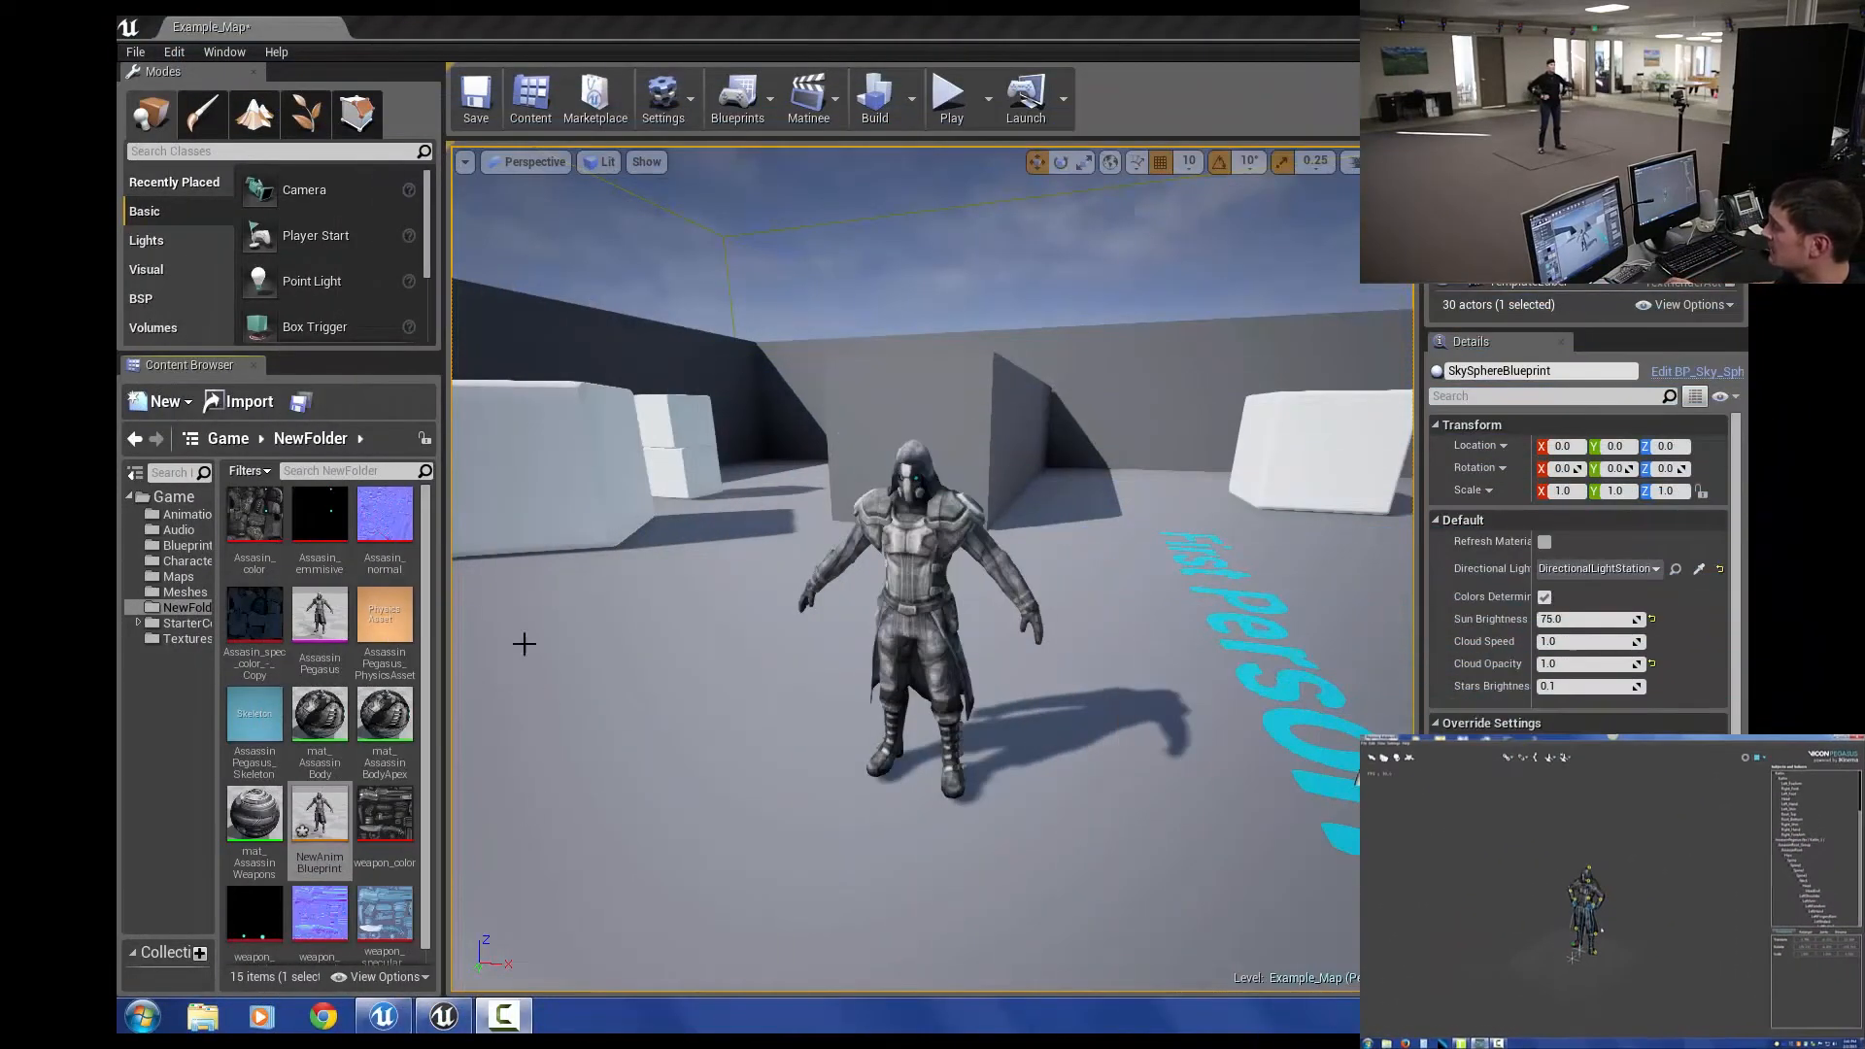
Step: In Unreal Editor, open NewAnimBlueprint from NewFolder and compile it with its IKinema Solved Skeleton node
double_click(319, 812)
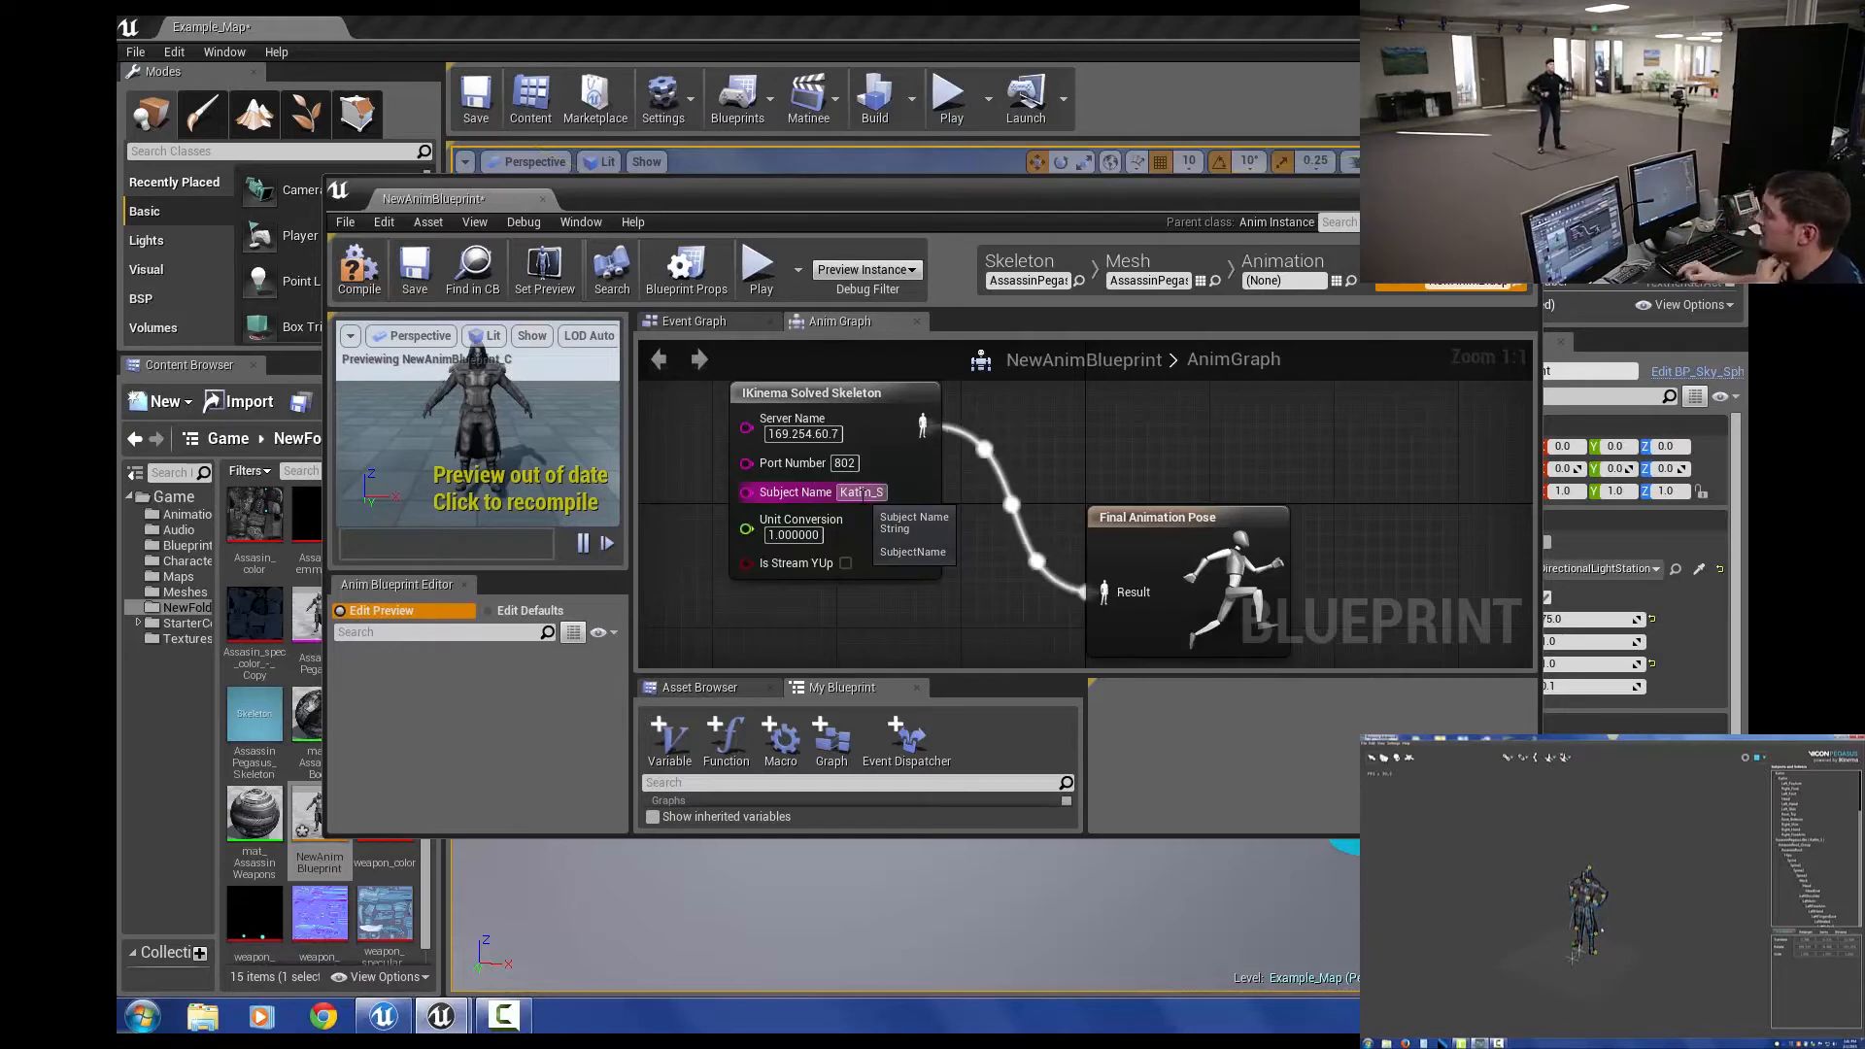
click(359, 260)
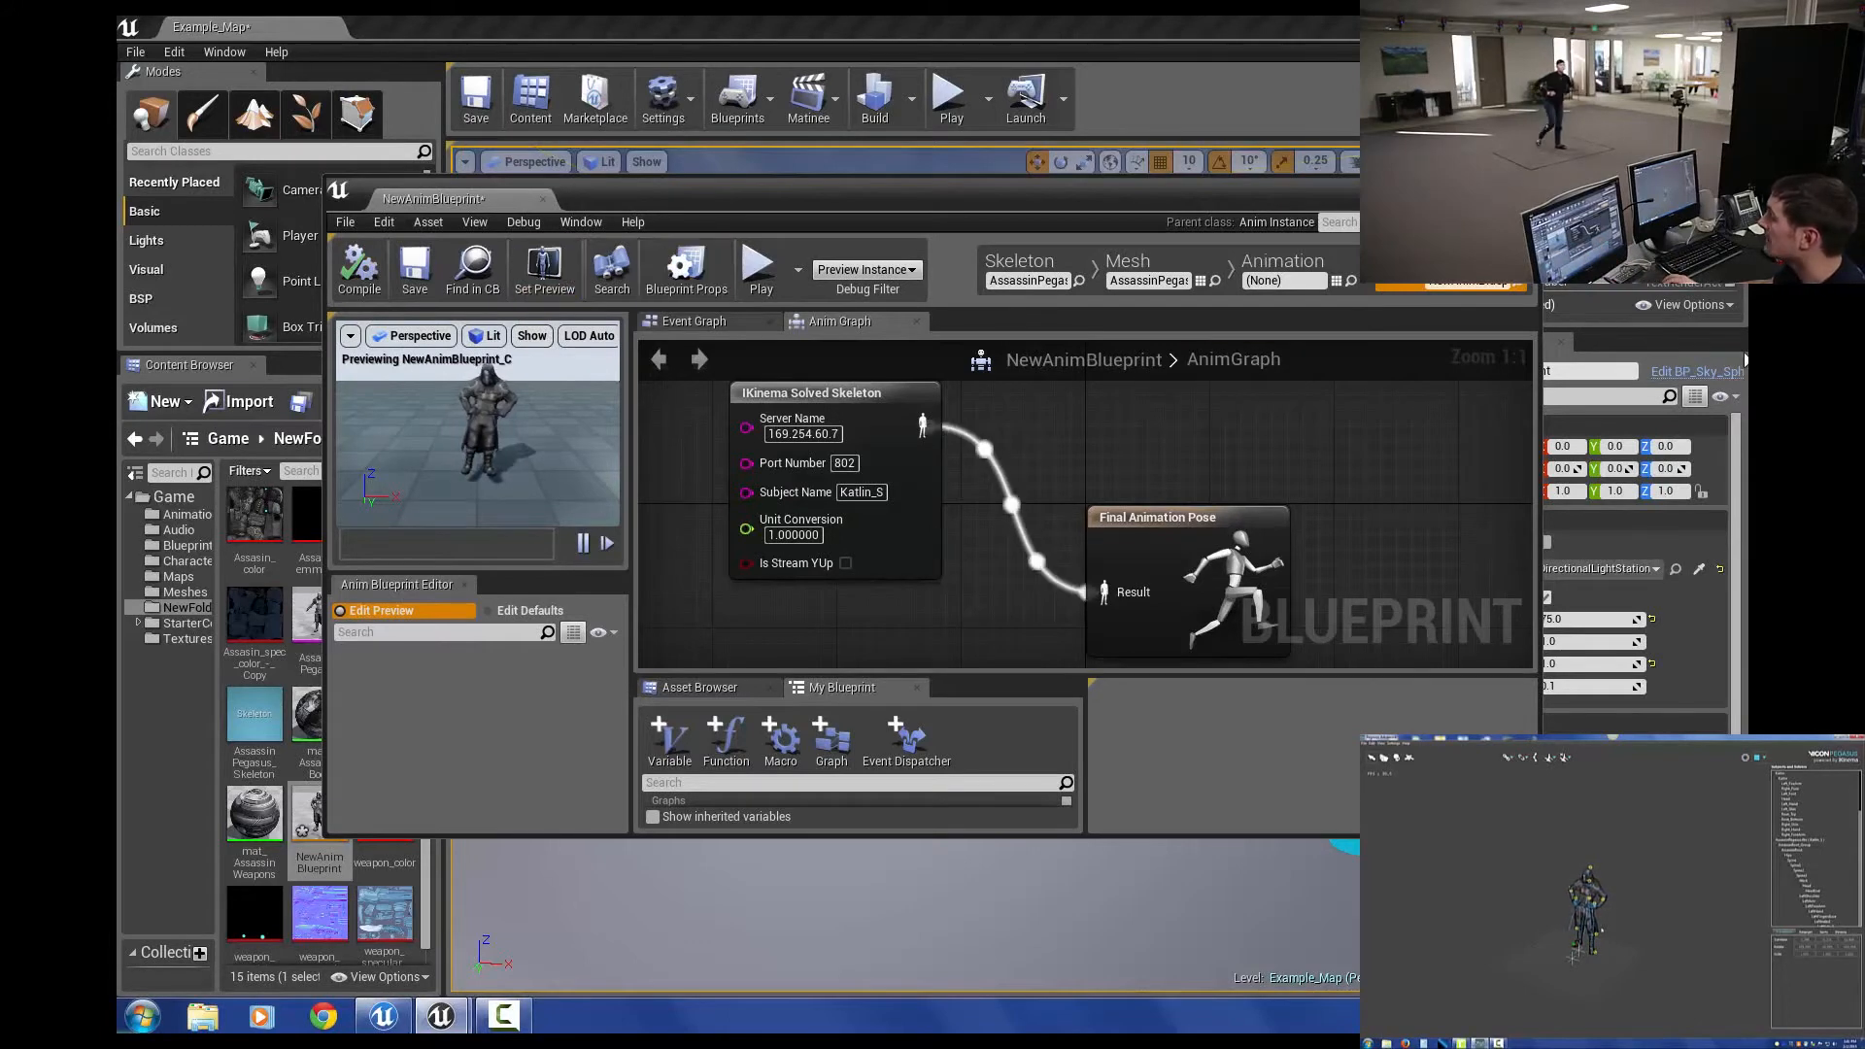
Step: Return to the Example_Map level and start playing it to preview the live-driven assassin character
click(909, 27)
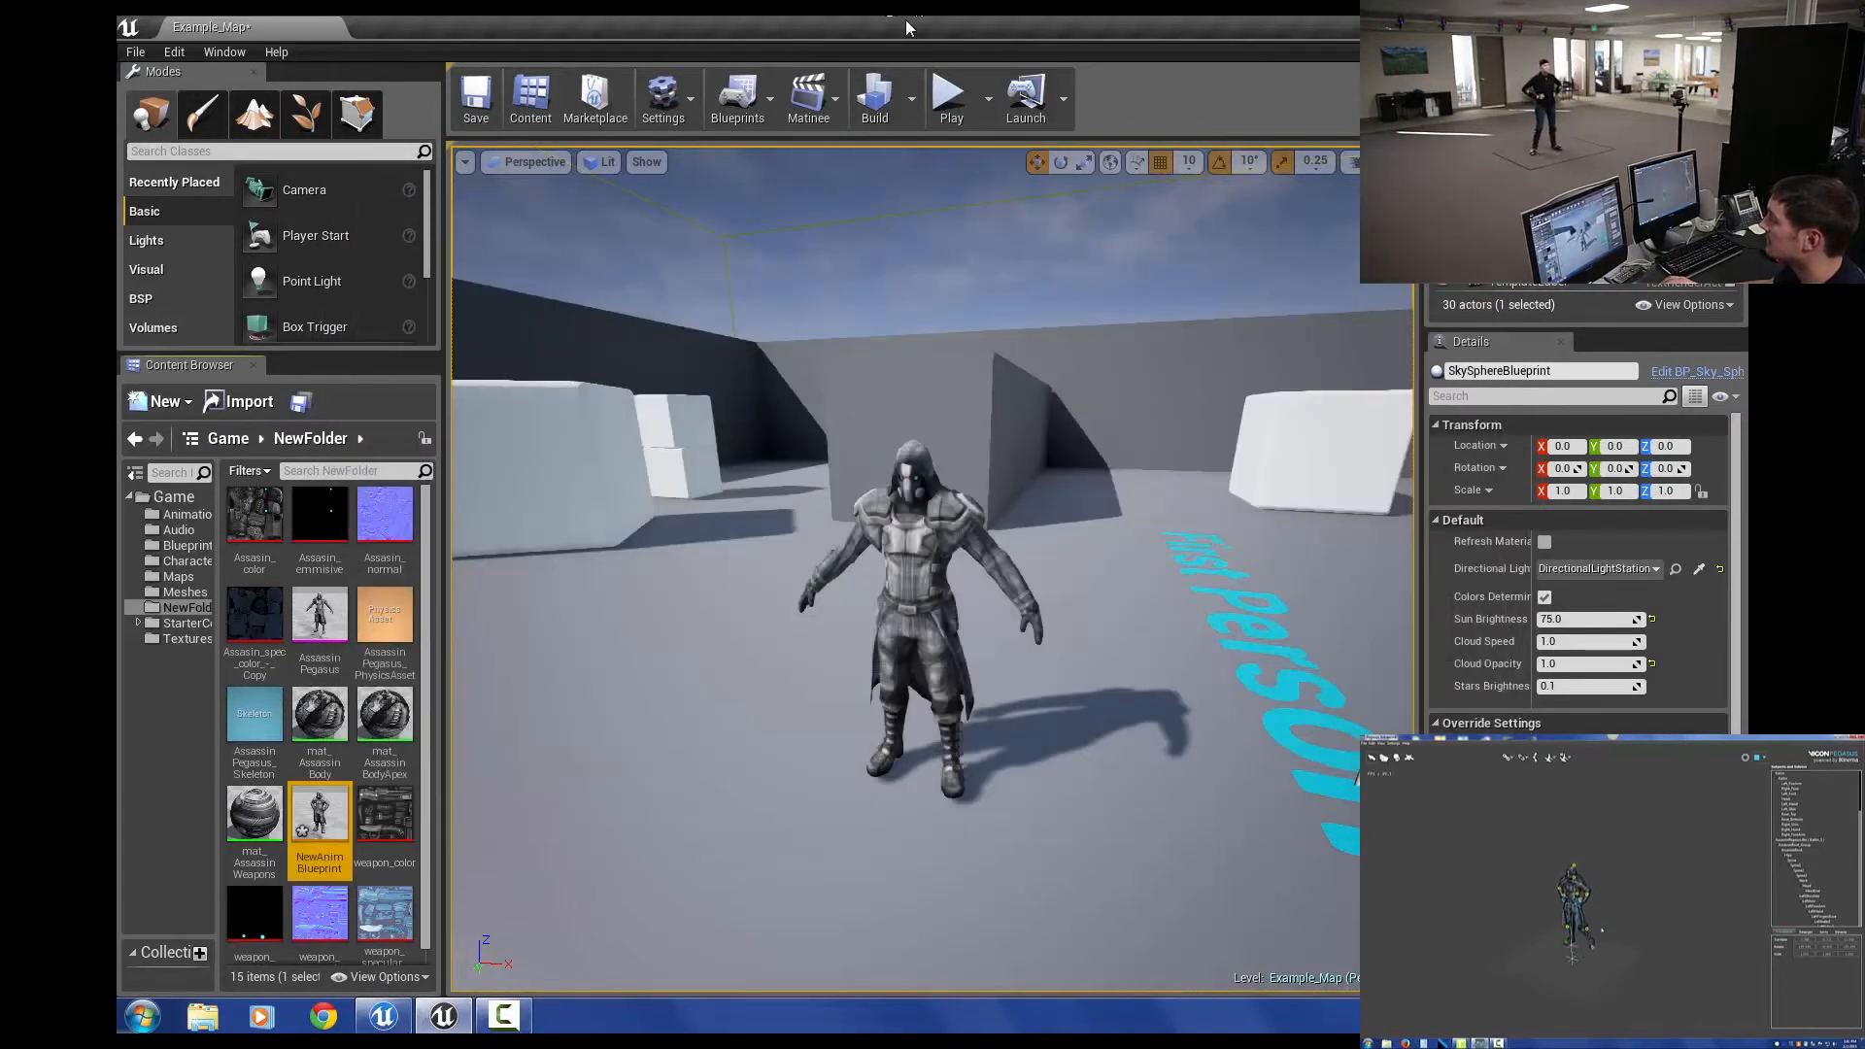
click(949, 94)
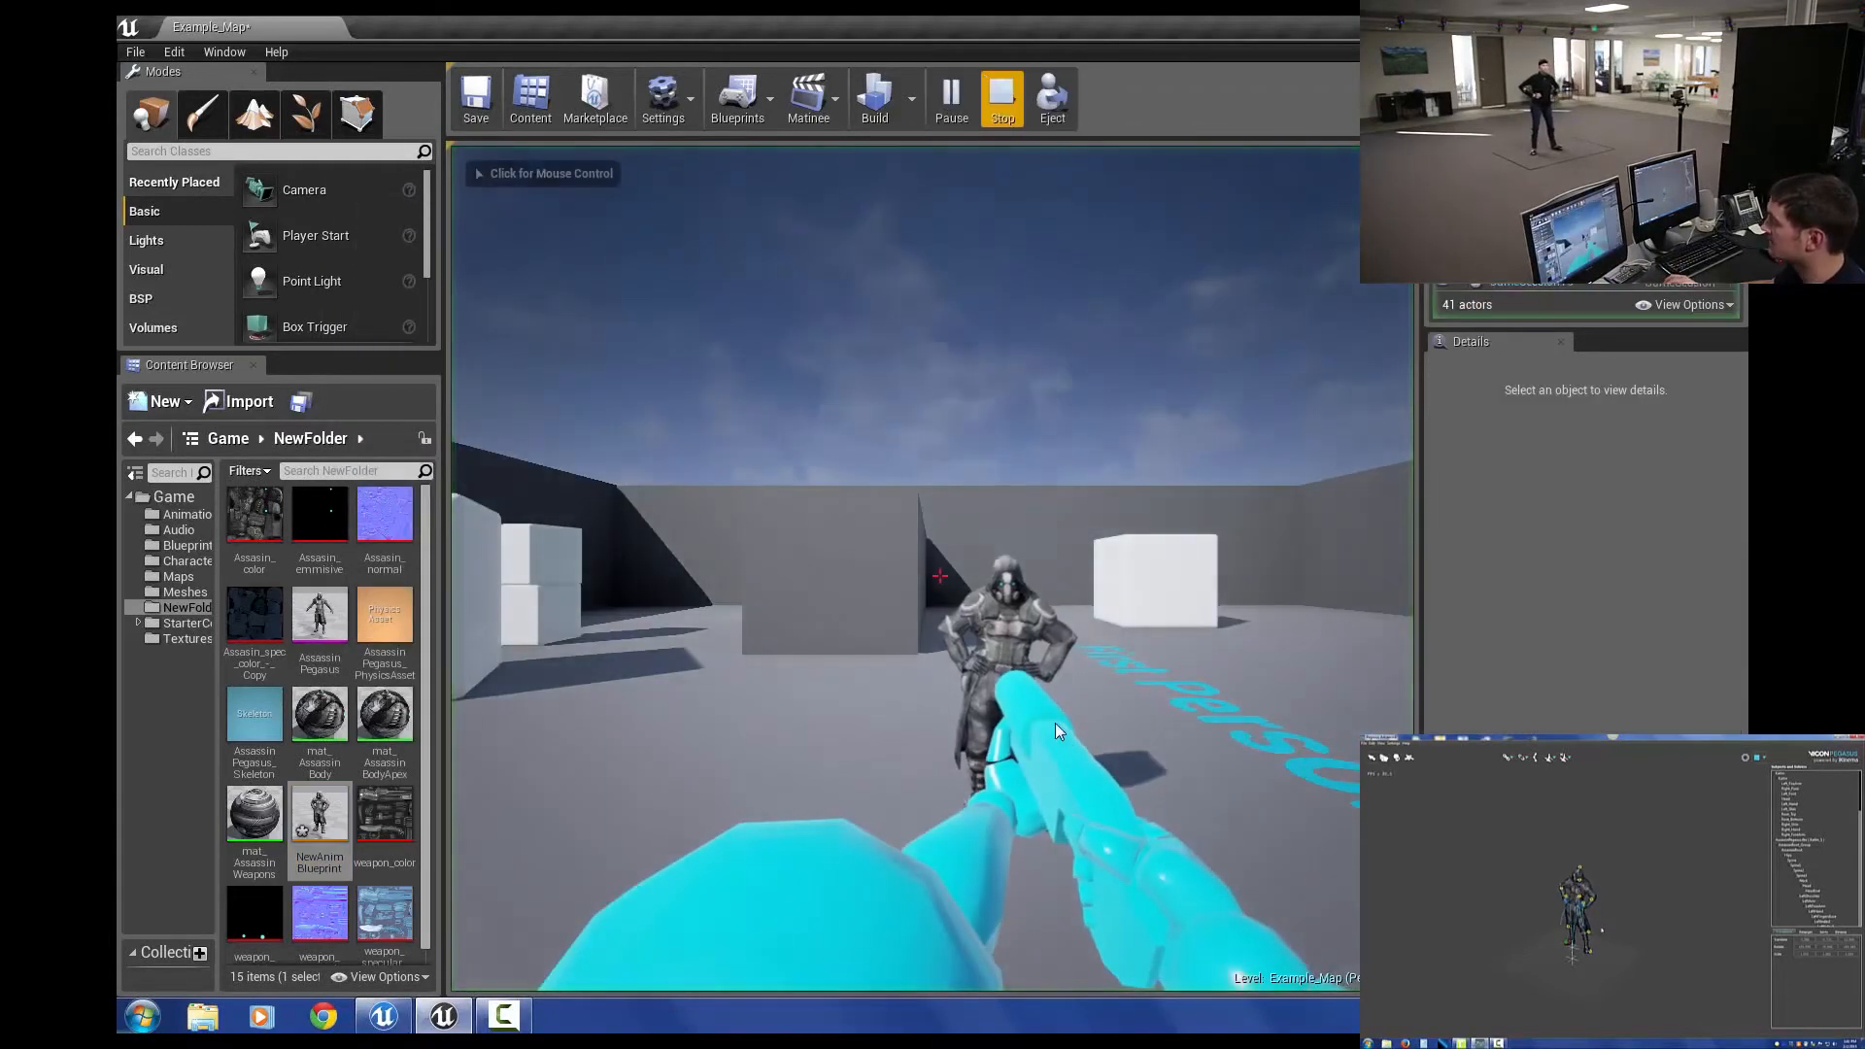
Step: Take mouse control in the playing level to look at the live-driven assassin character
click(1063, 738)
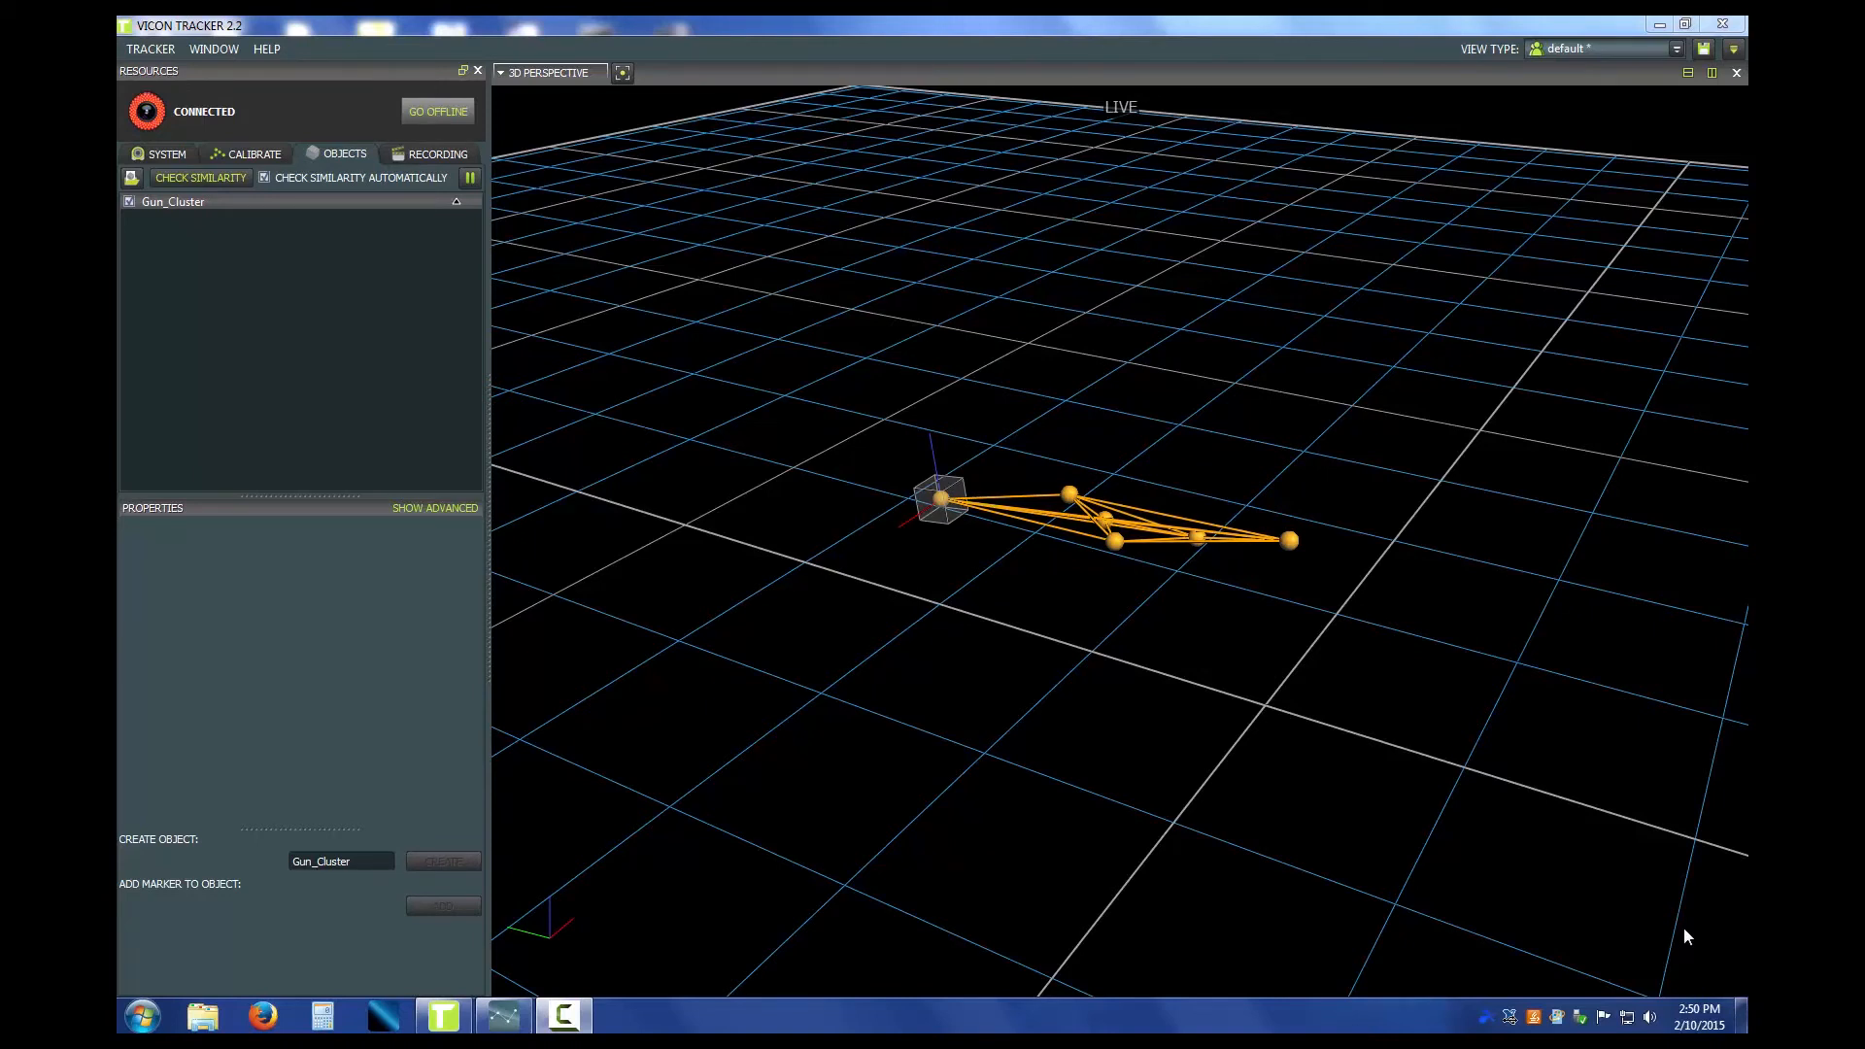
Step: Switch to Pegasus and connect to the live Tracker data to bring in the Gun_Cluster subject
click(510, 1022)
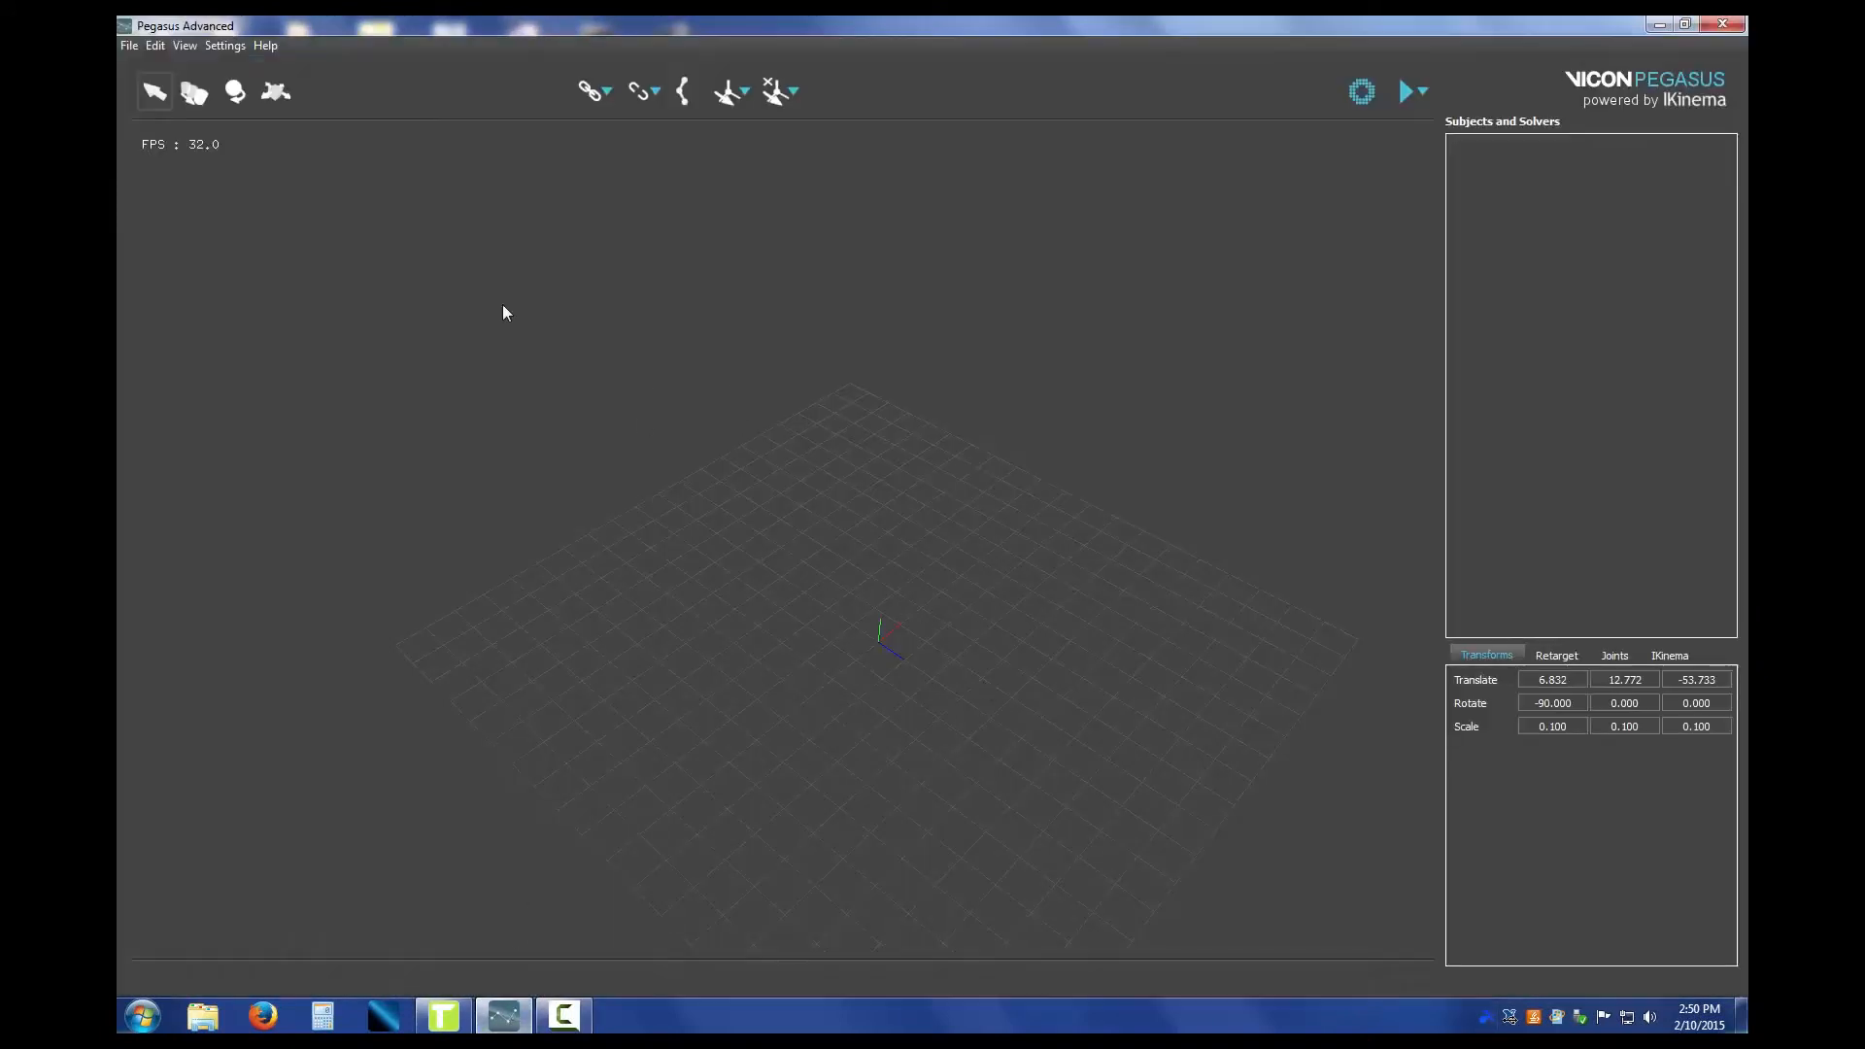
click(1368, 95)
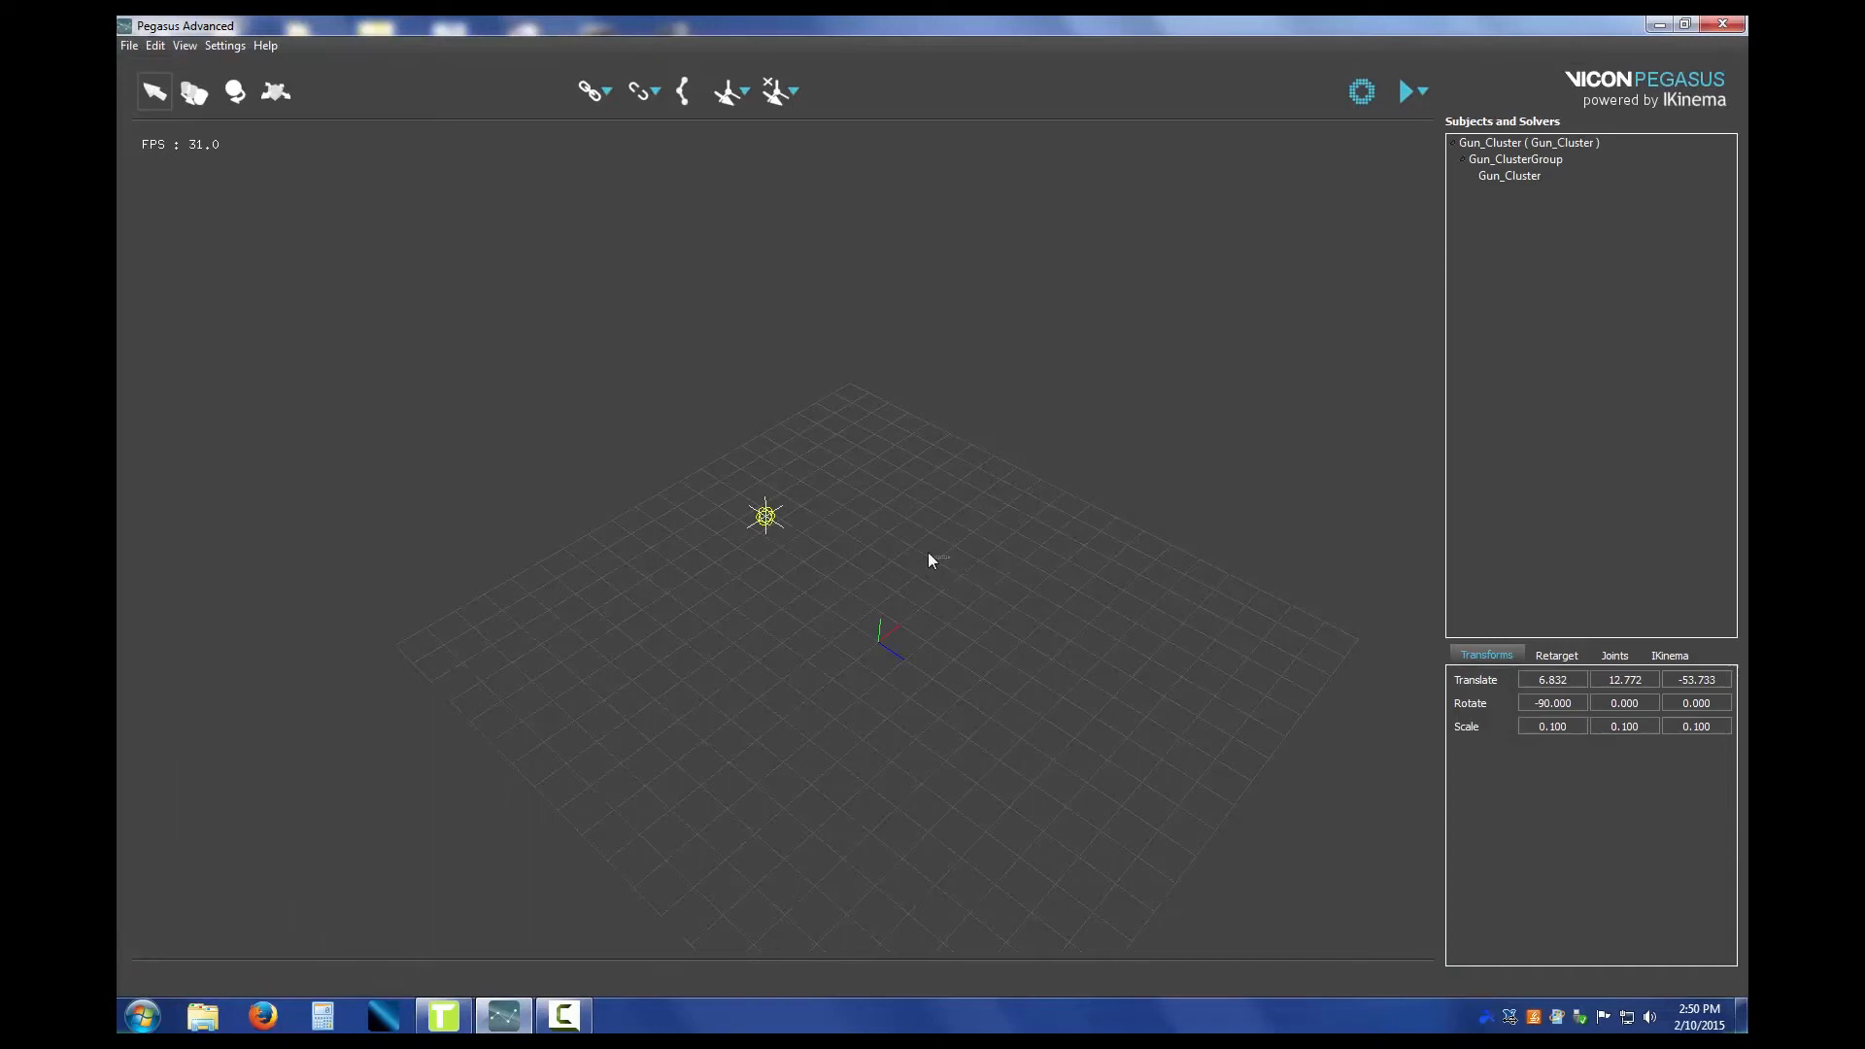
alt+drag(913, 511, 931, 523)
scroll(953, 369, up, 5)
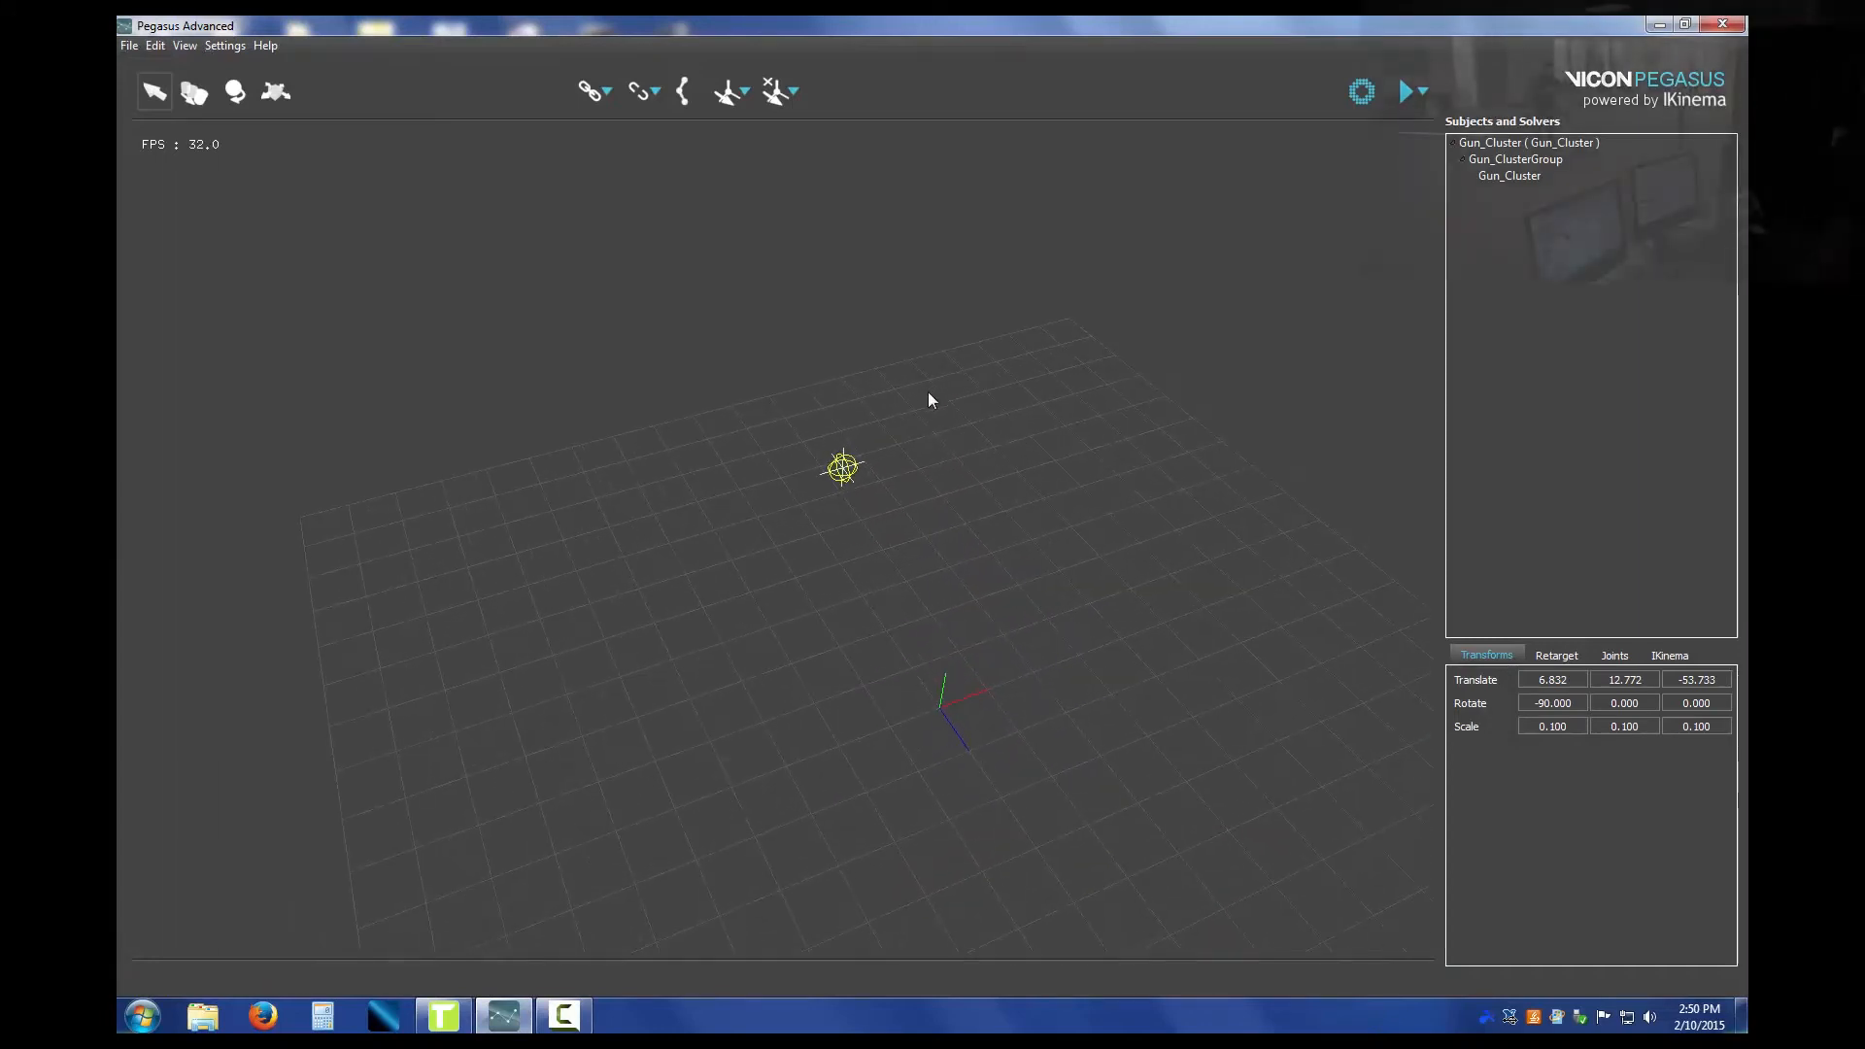
Step: Create a named group from the selected Gun_ClusterGroup
drag(924, 347, 746, 527)
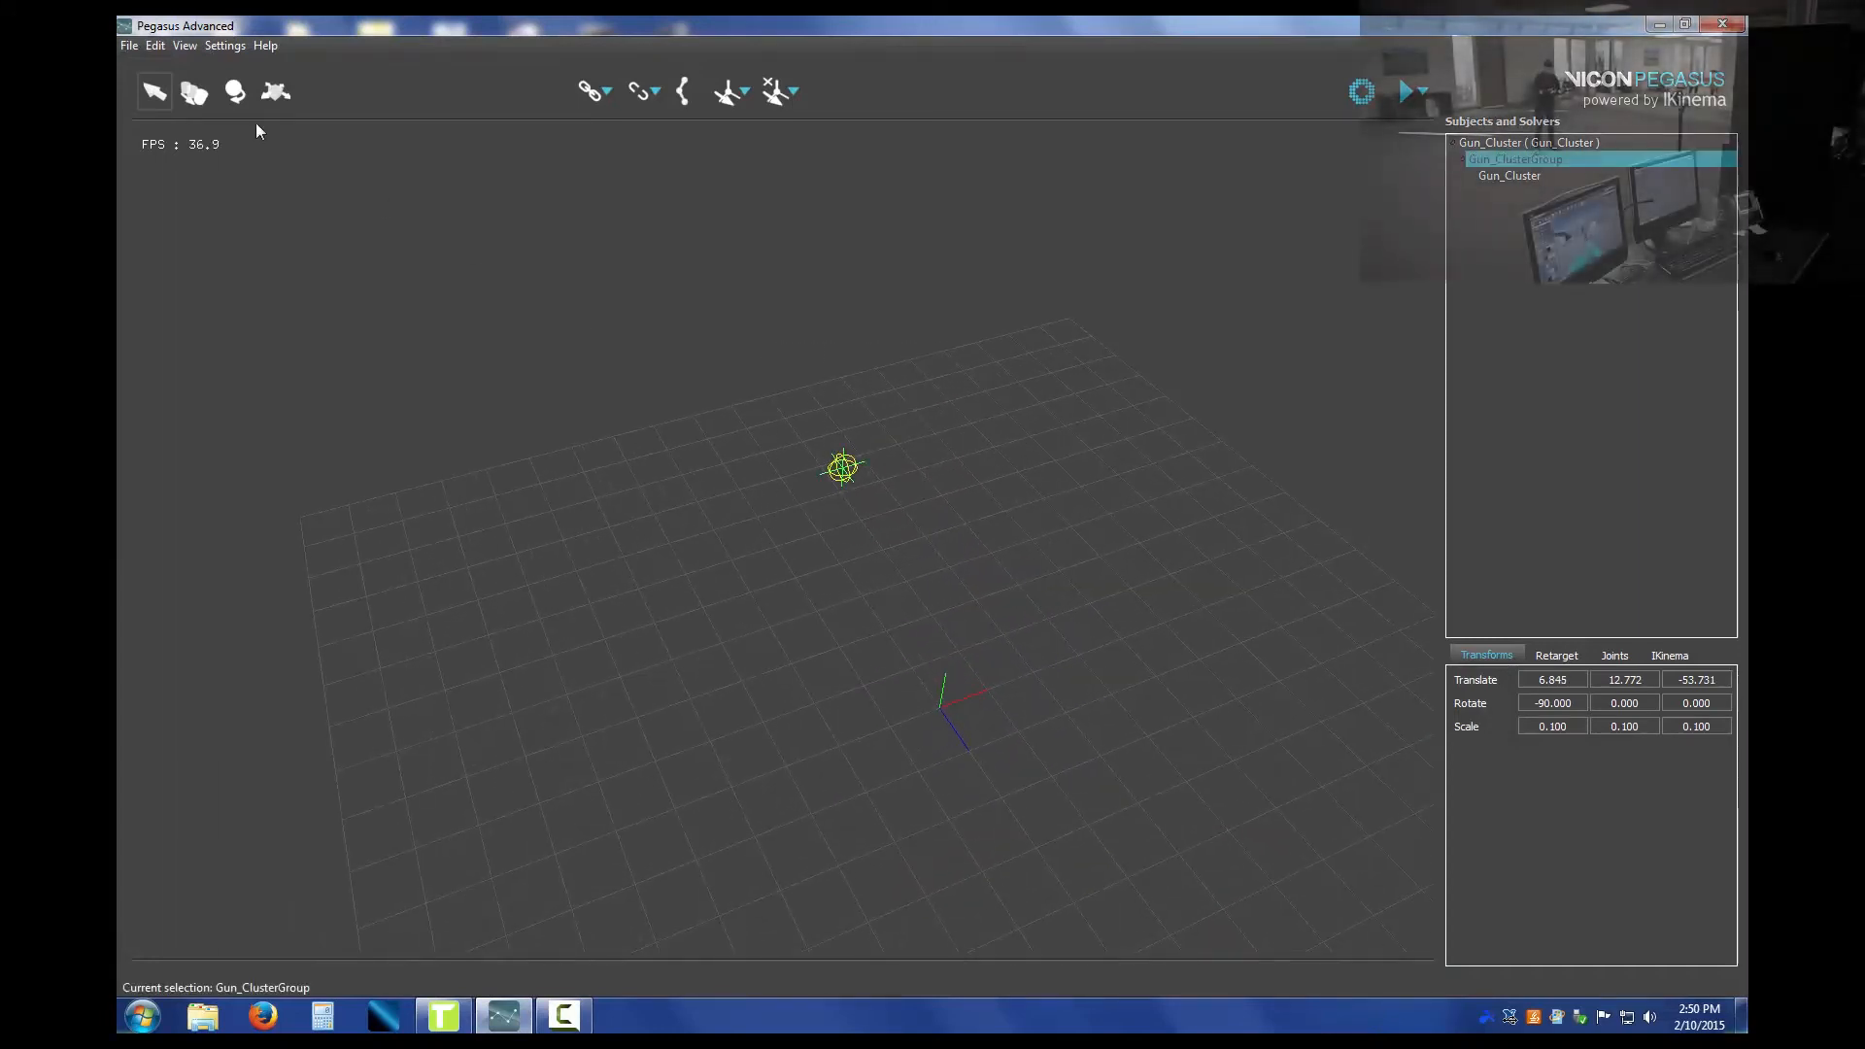
click(155, 46)
click(249, 250)
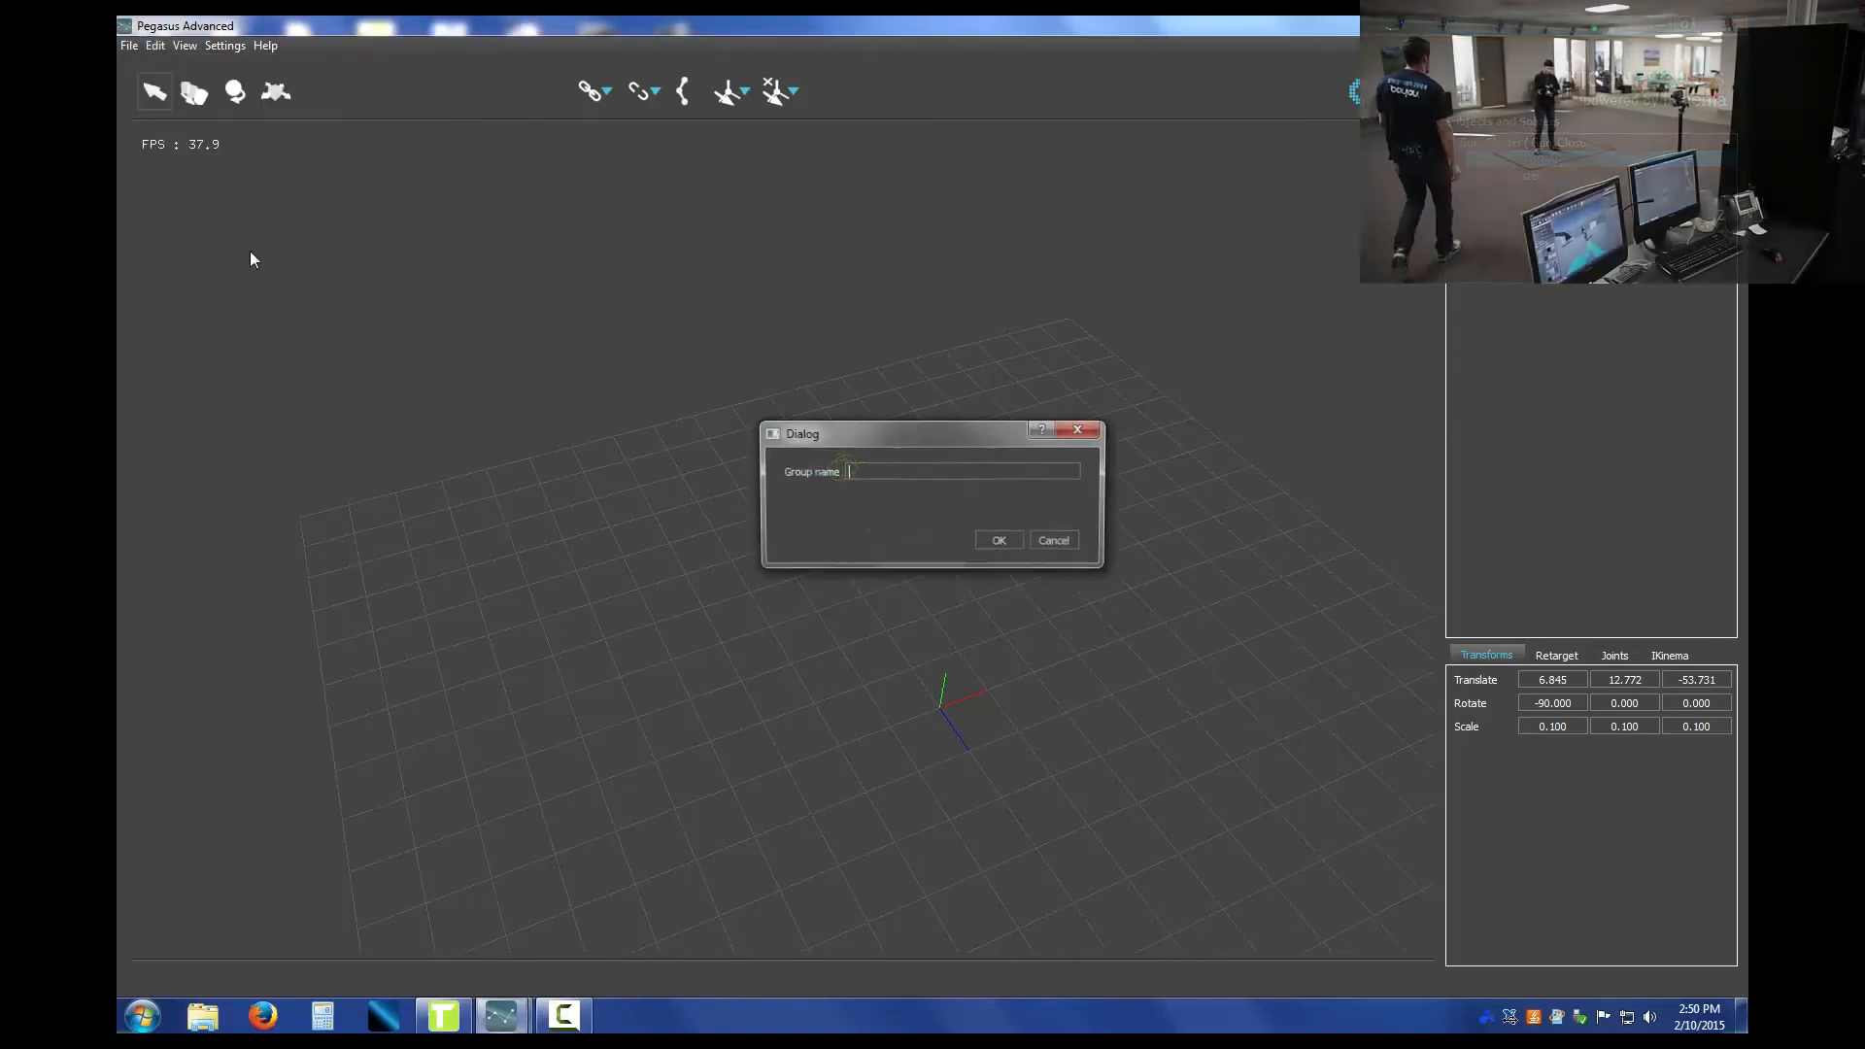
text(G)
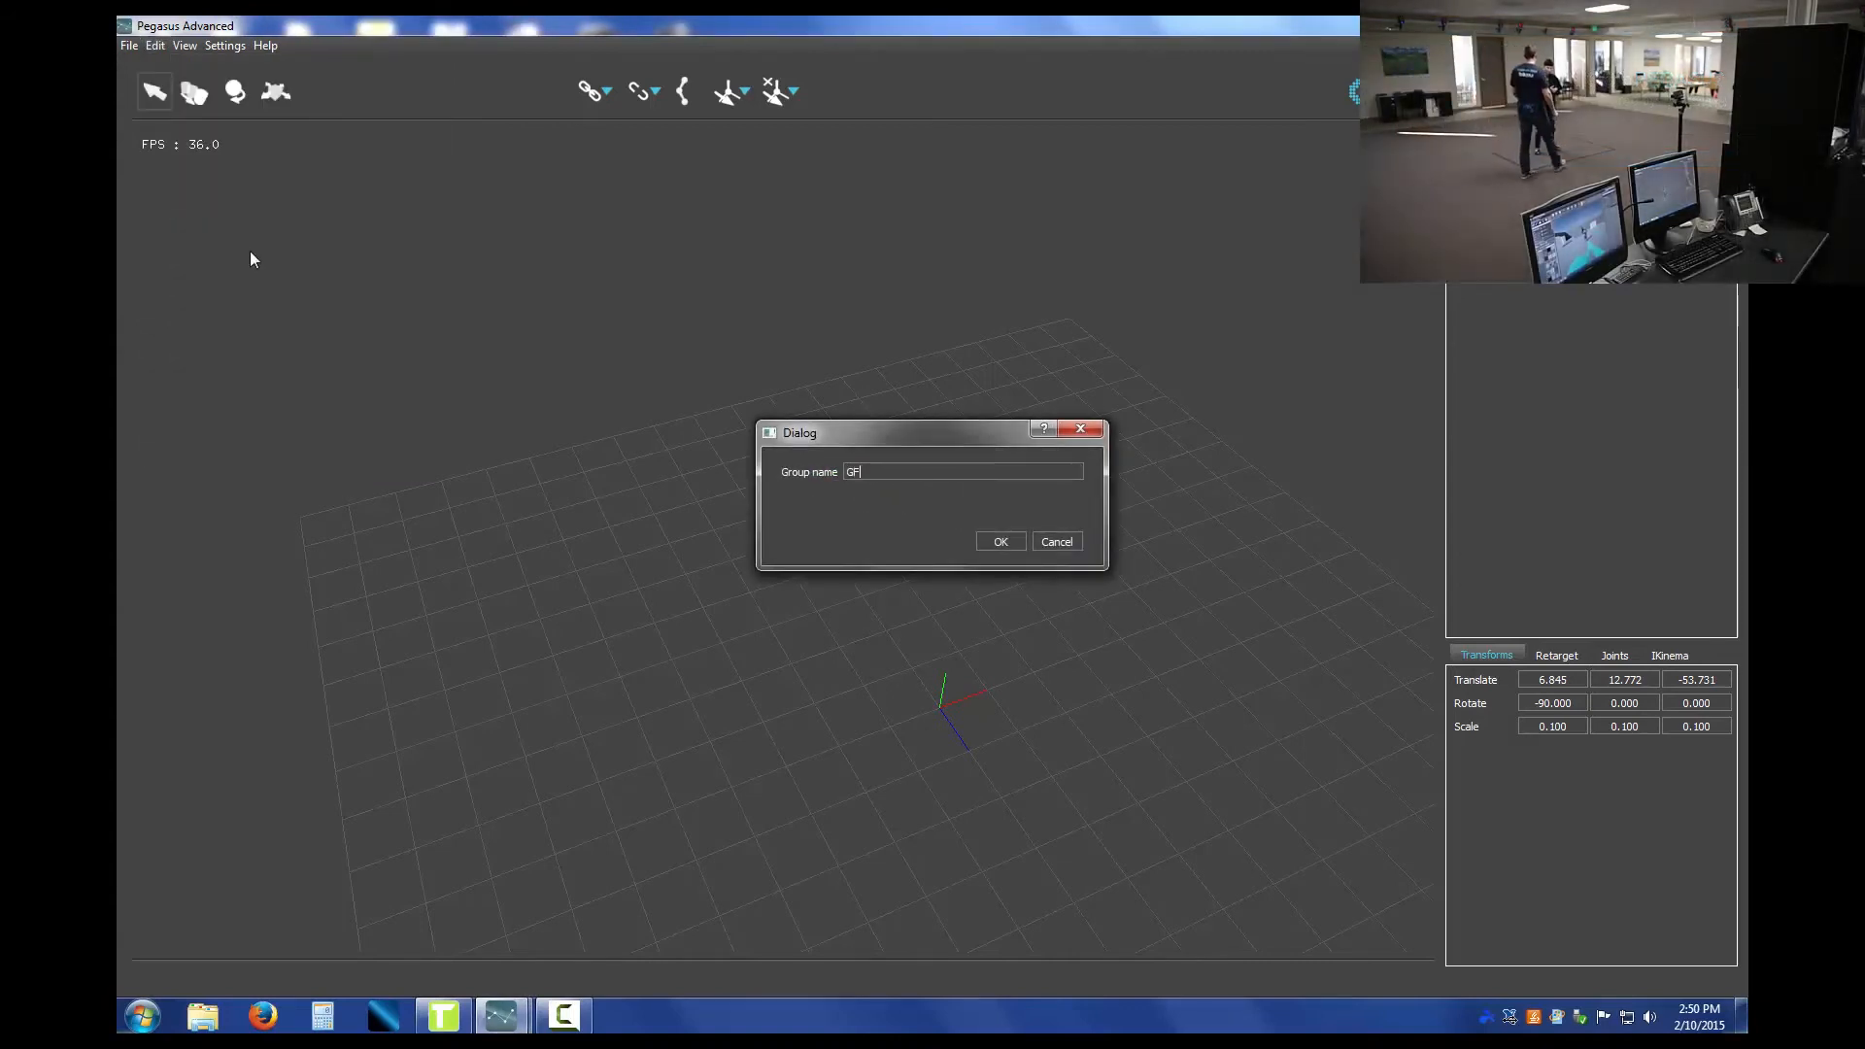
text(un)
key(Return)
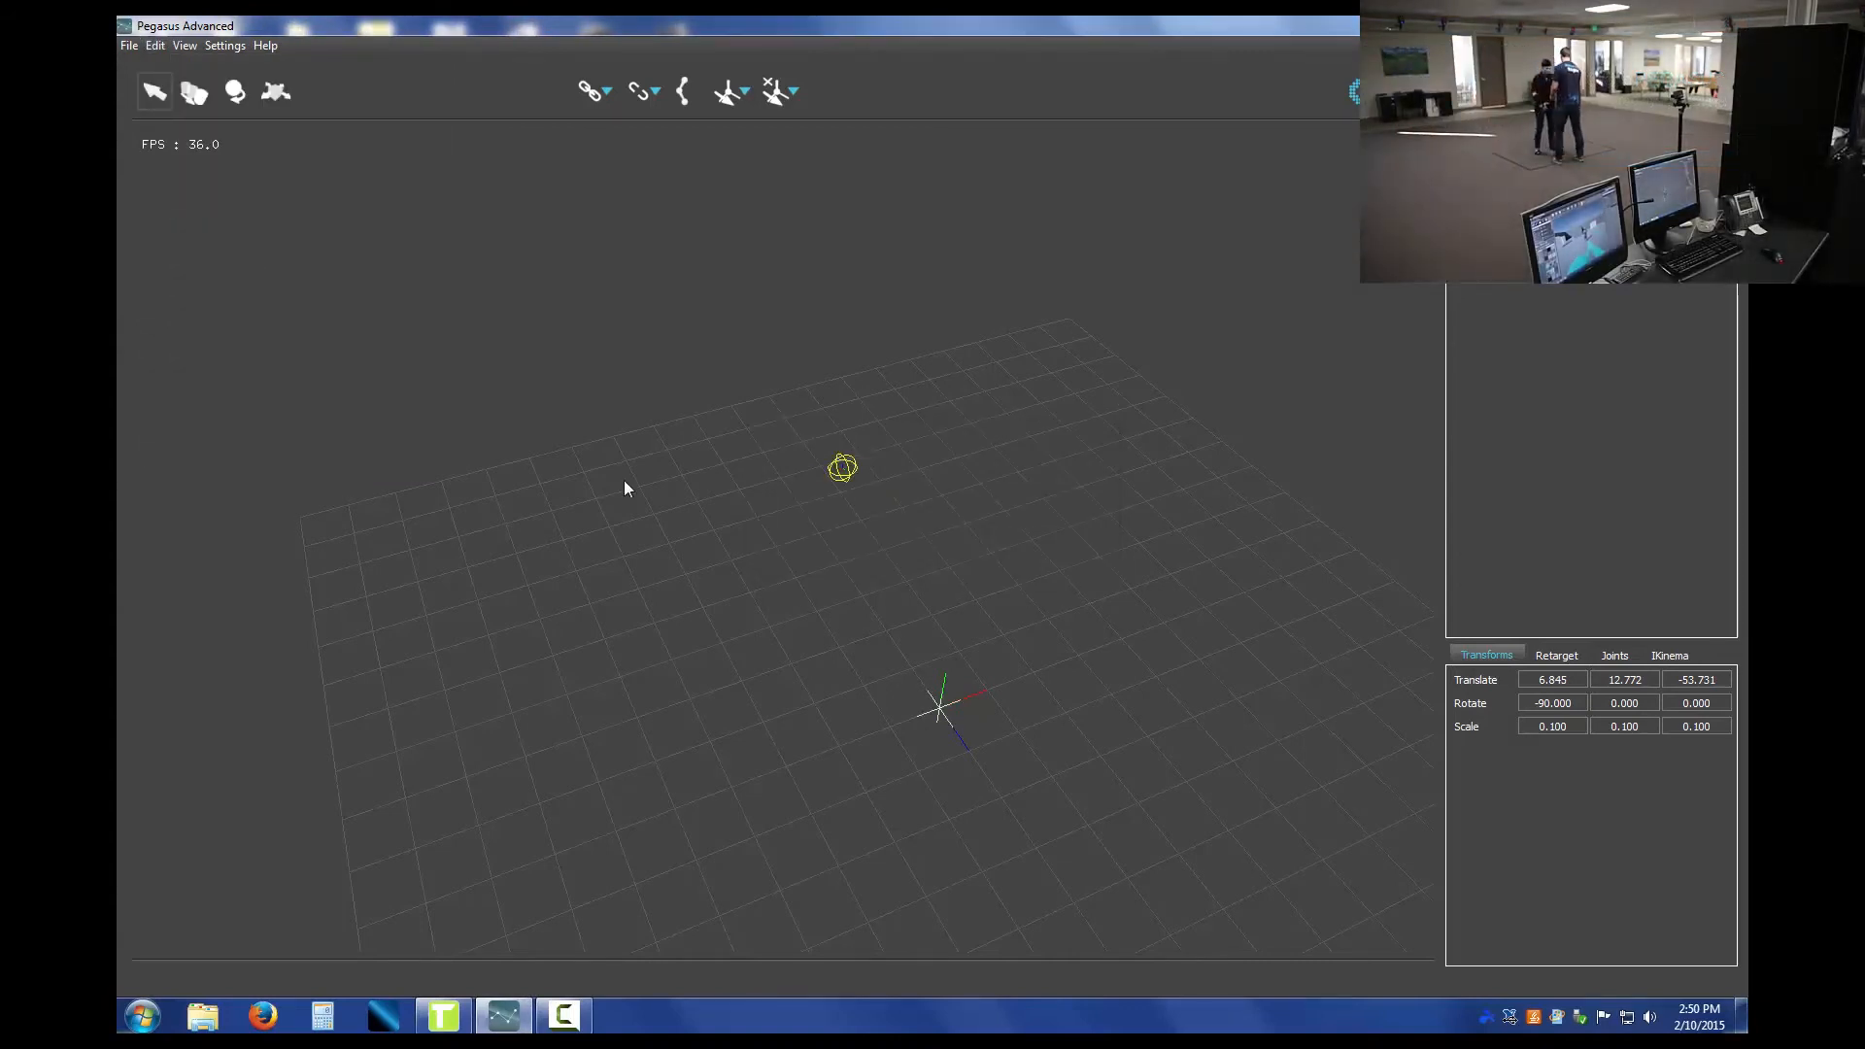
Step: Import the rifle model with its weapon skeleton into the scene
click(130, 45)
click(219, 157)
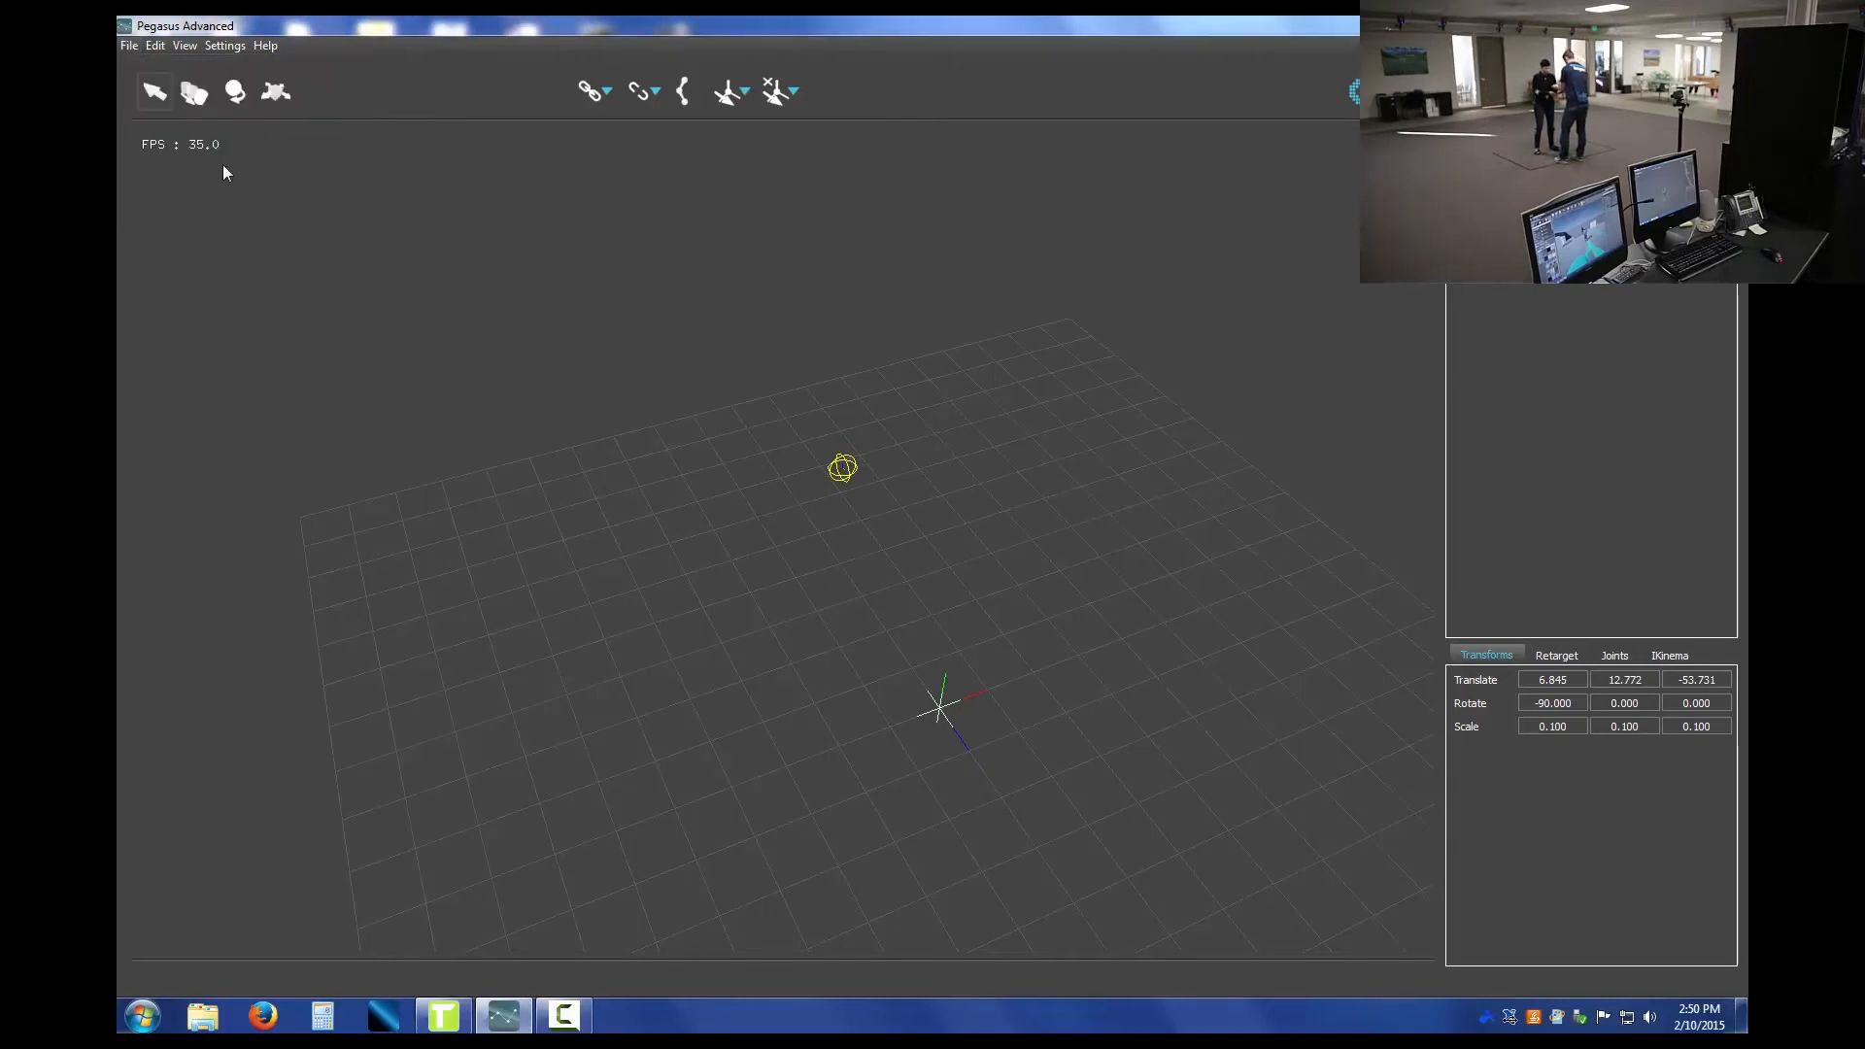
click(623, 431)
click(762, 514)
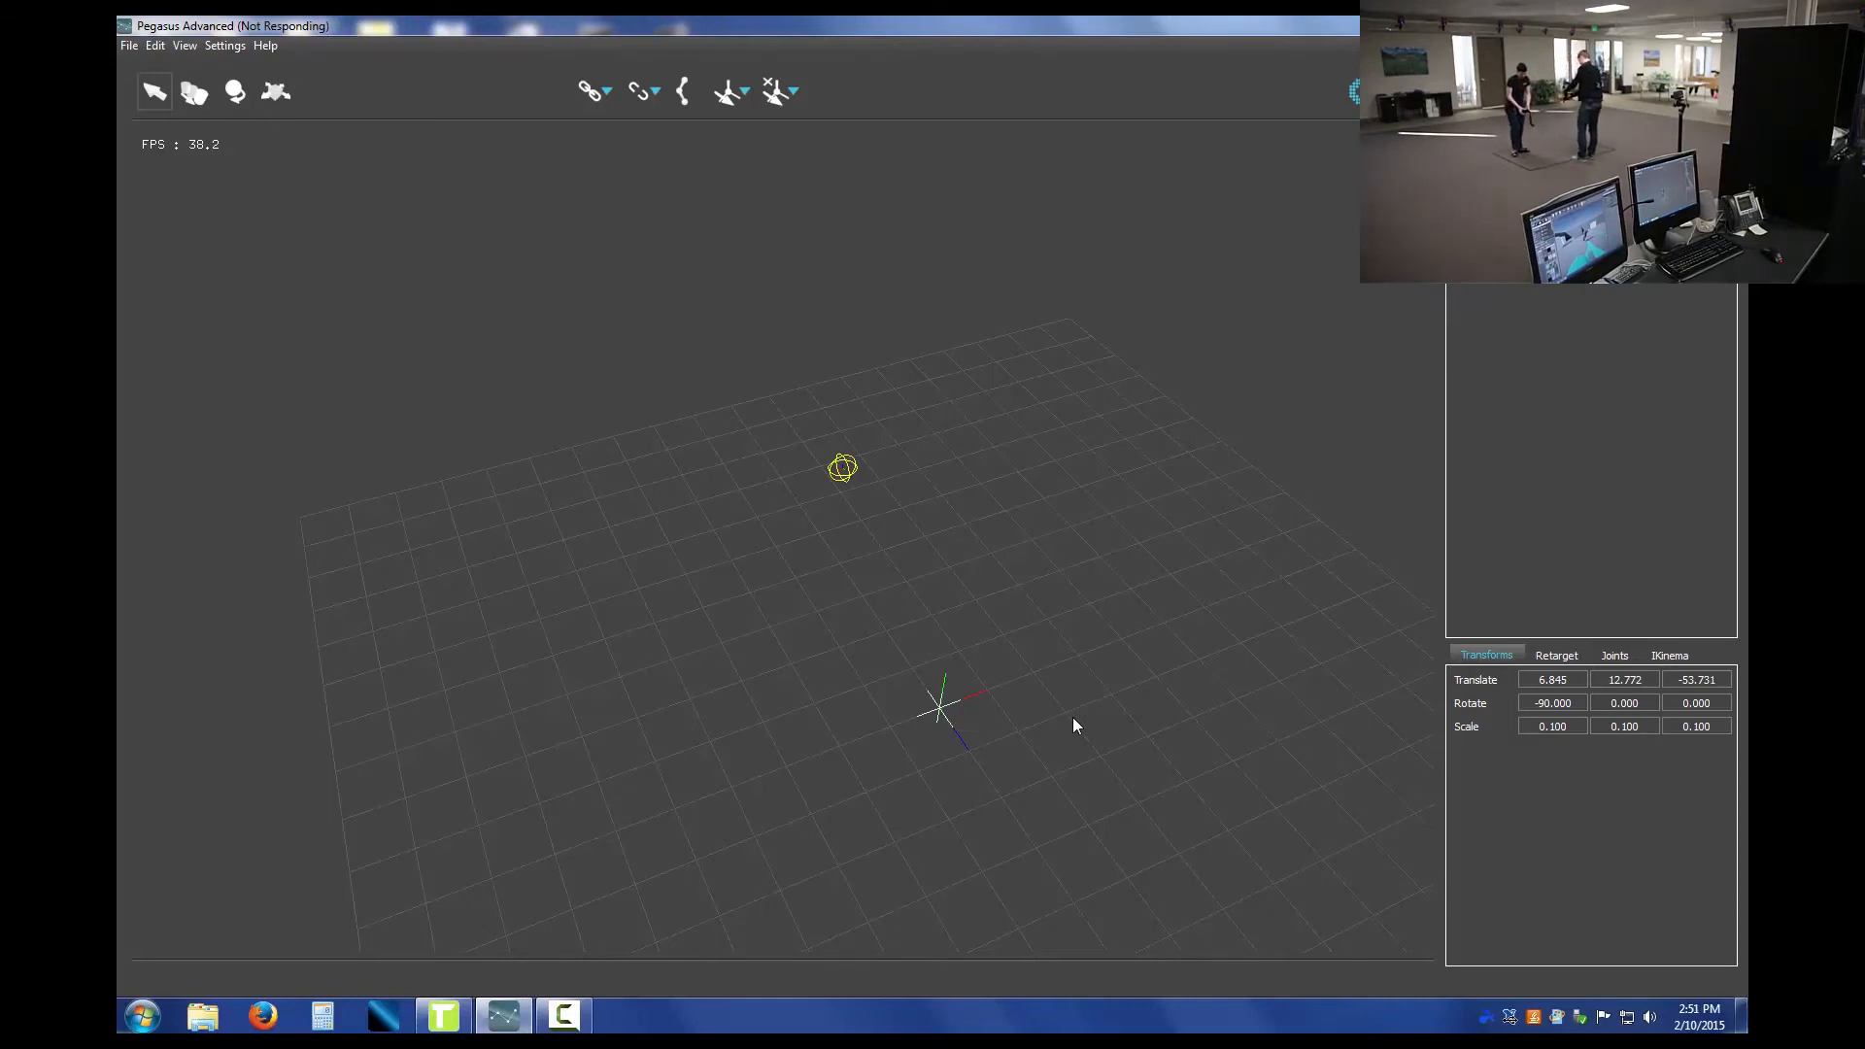
alt+drag(1059, 706, 995, 676)
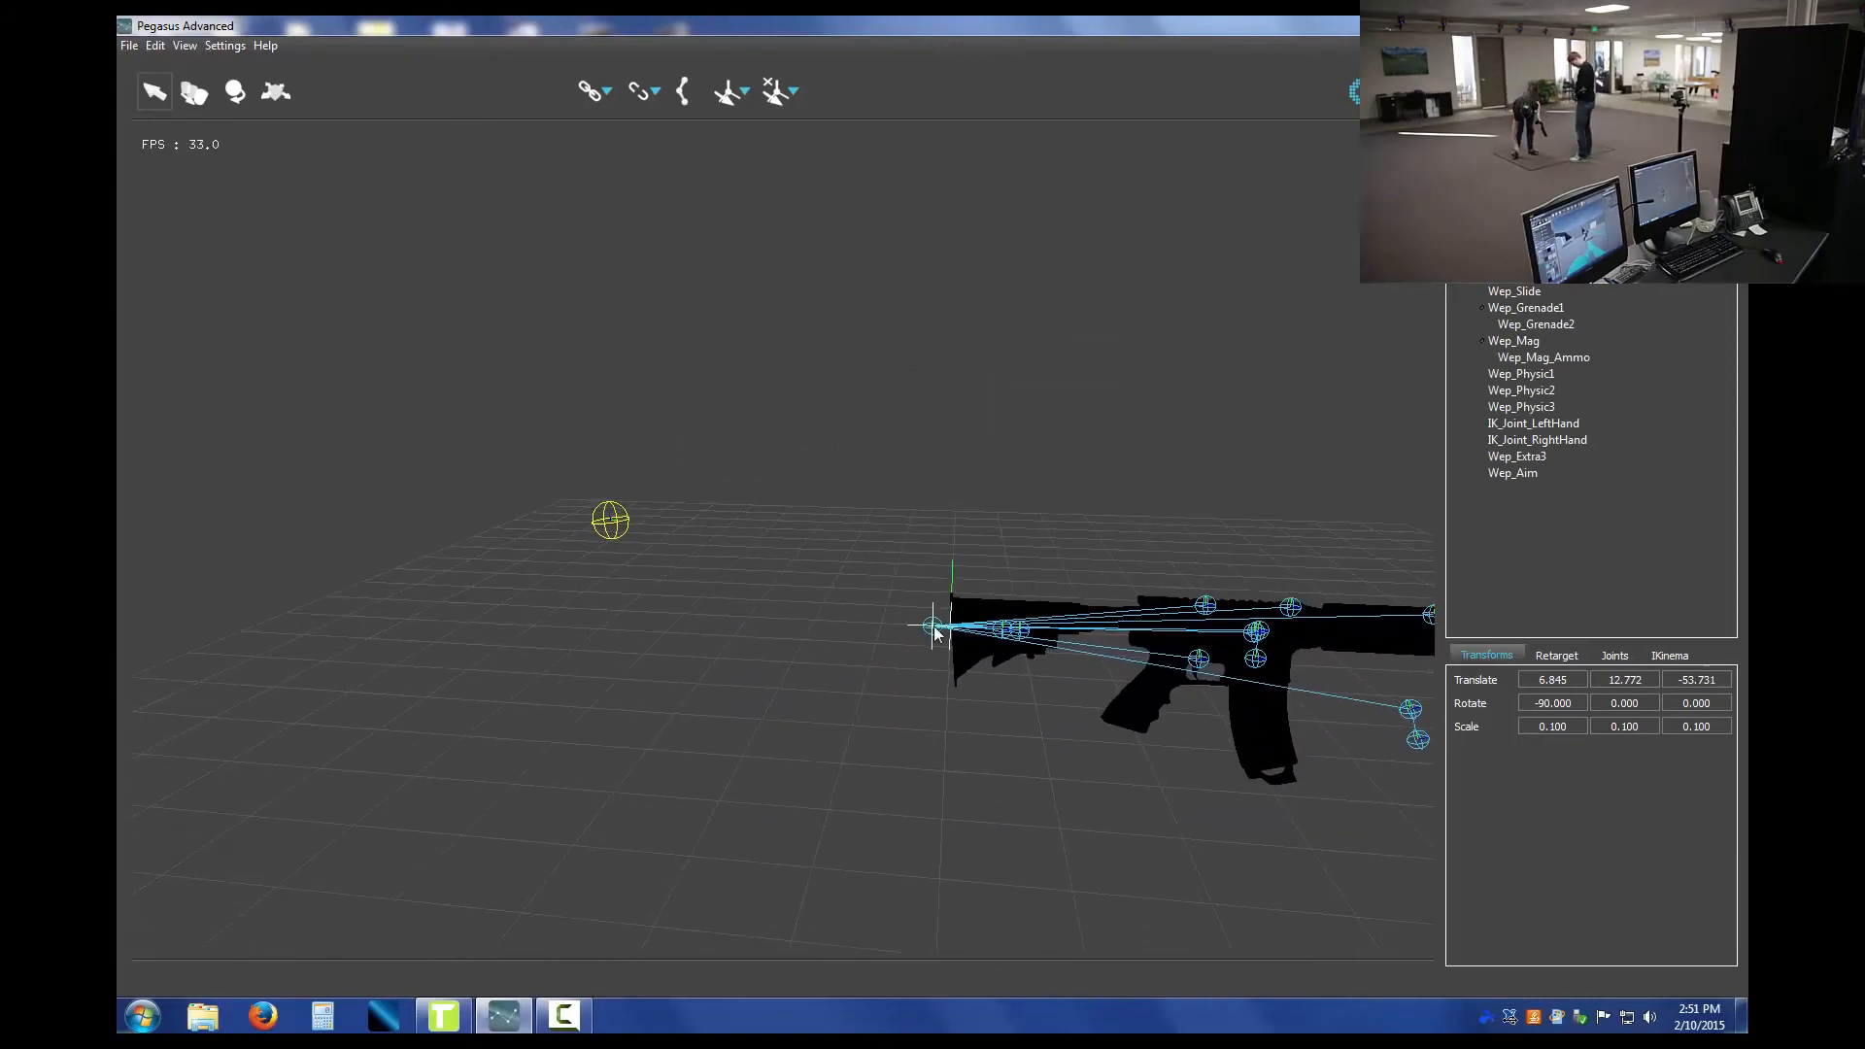
Step: Move the rifle's exportAnimation node to the Gun_Cluster rigid body, at about 6.97, 9.95, -57.47
click(1518, 225)
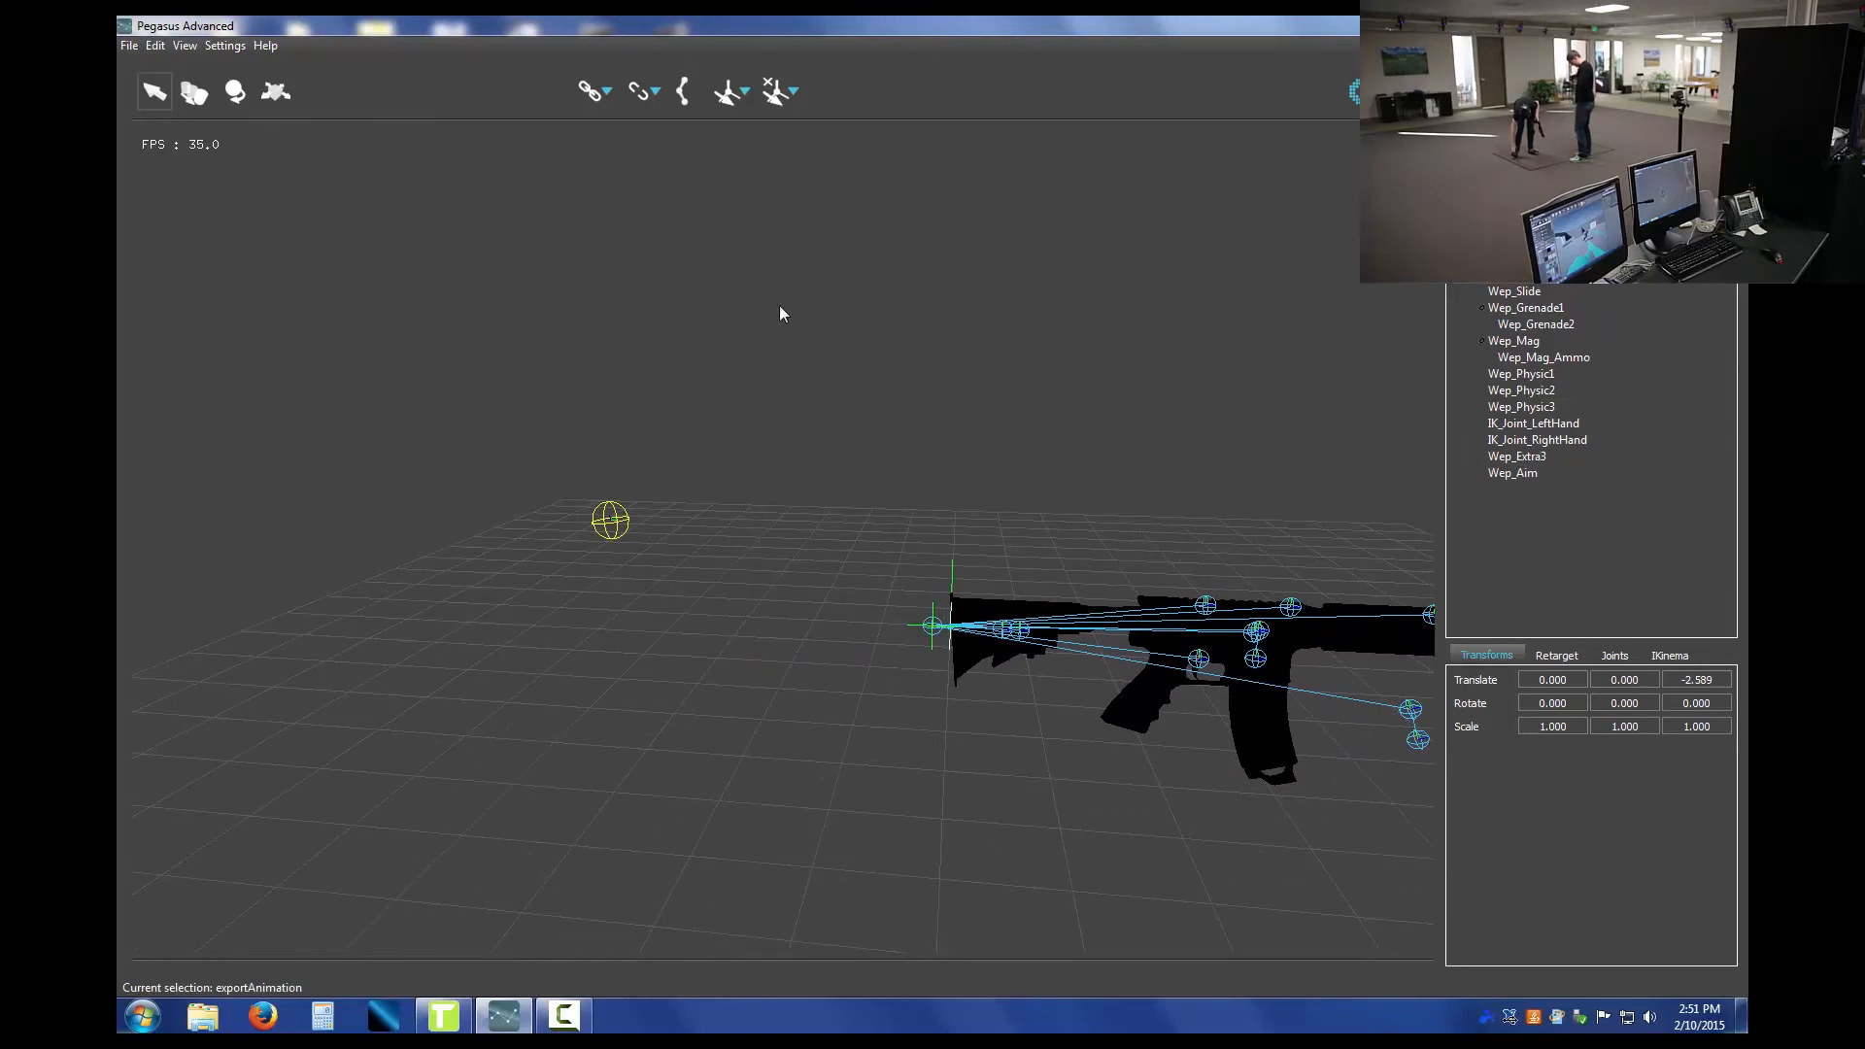
click(1504, 242)
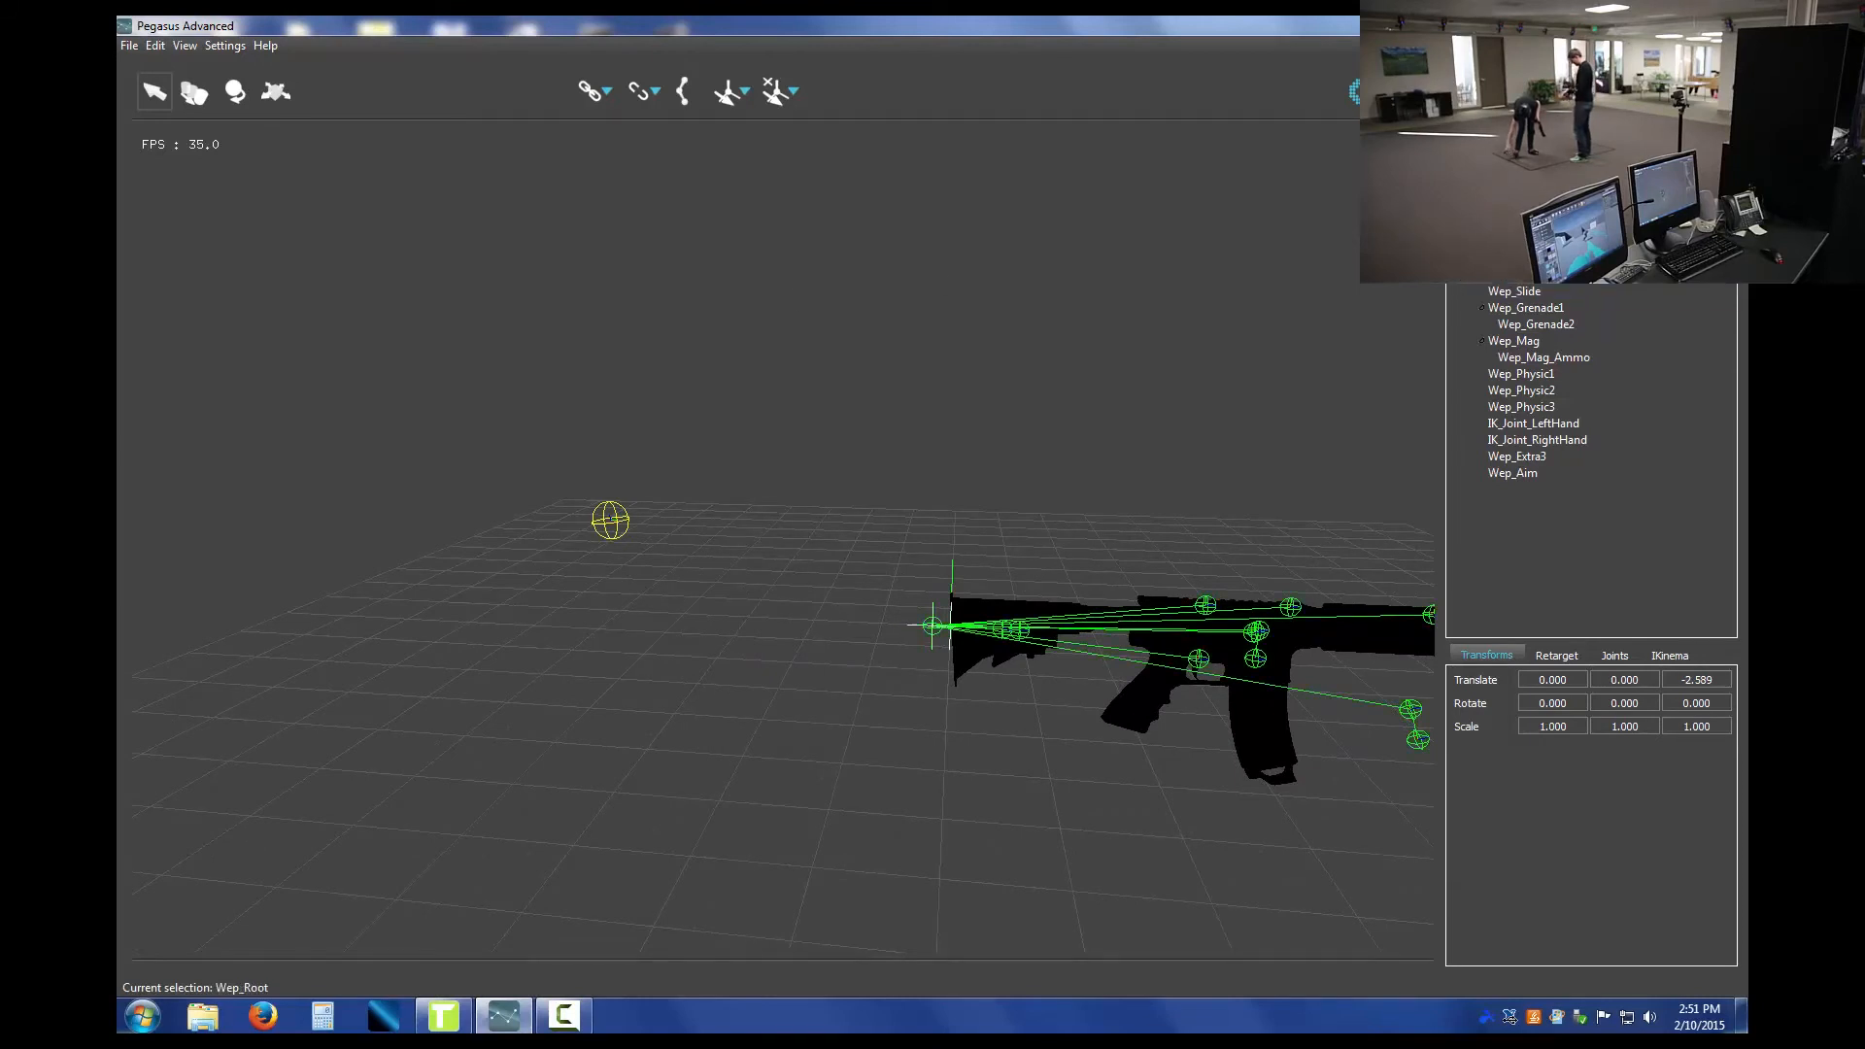
click(199, 94)
drag(974, 627, 660, 601)
click(1517, 226)
middle_drag(661, 600, 879, 427)
drag(909, 420, 972, 419)
alt+drag(1049, 461, 1253, 364)
drag(542, 586, 544, 517)
alt+drag(558, 534, 906, 618)
alt+drag(977, 671, 833, 713)
alt+middle_drag(772, 670, 822, 748)
alt+drag(822, 748, 766, 721)
alt+middle_drag(766, 721, 816, 657)
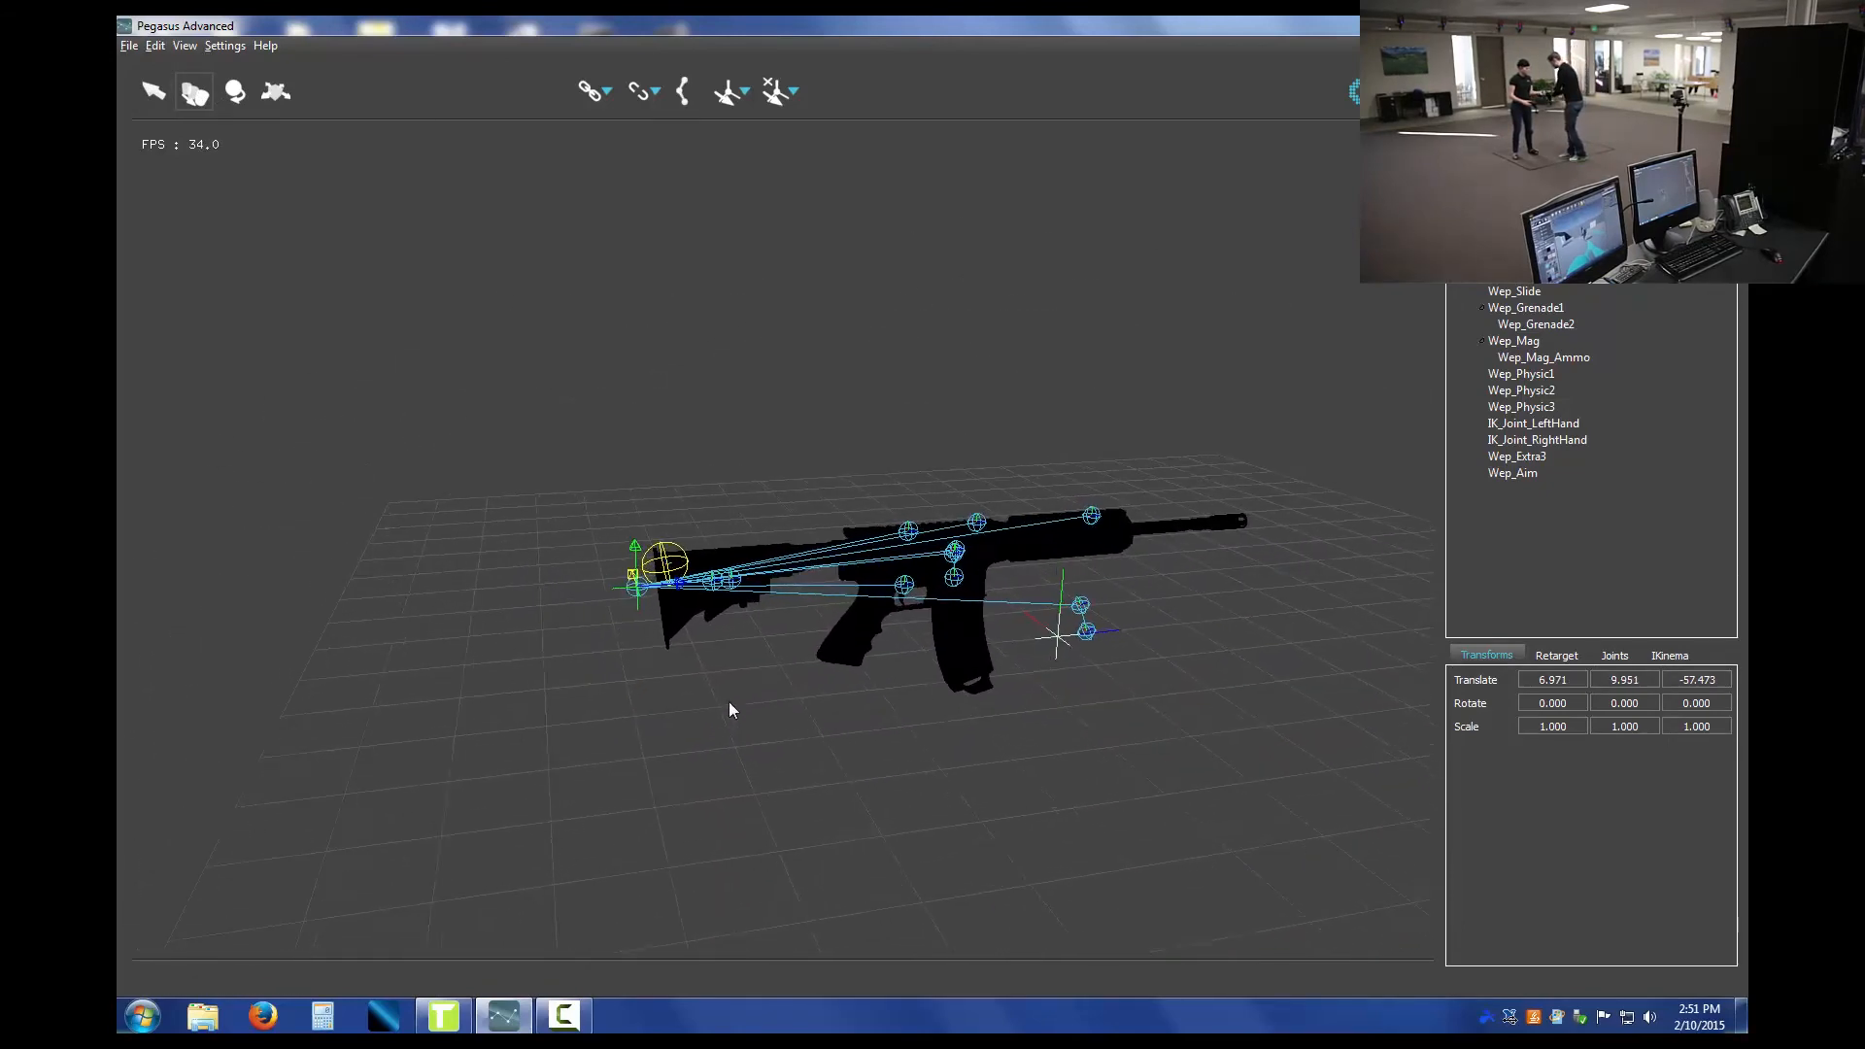
Step: Rotate the rifle to -5 degrees on the first axis and lower it to about 7.55 on the second translate axis
alt+right_drag(729, 701, 682, 638)
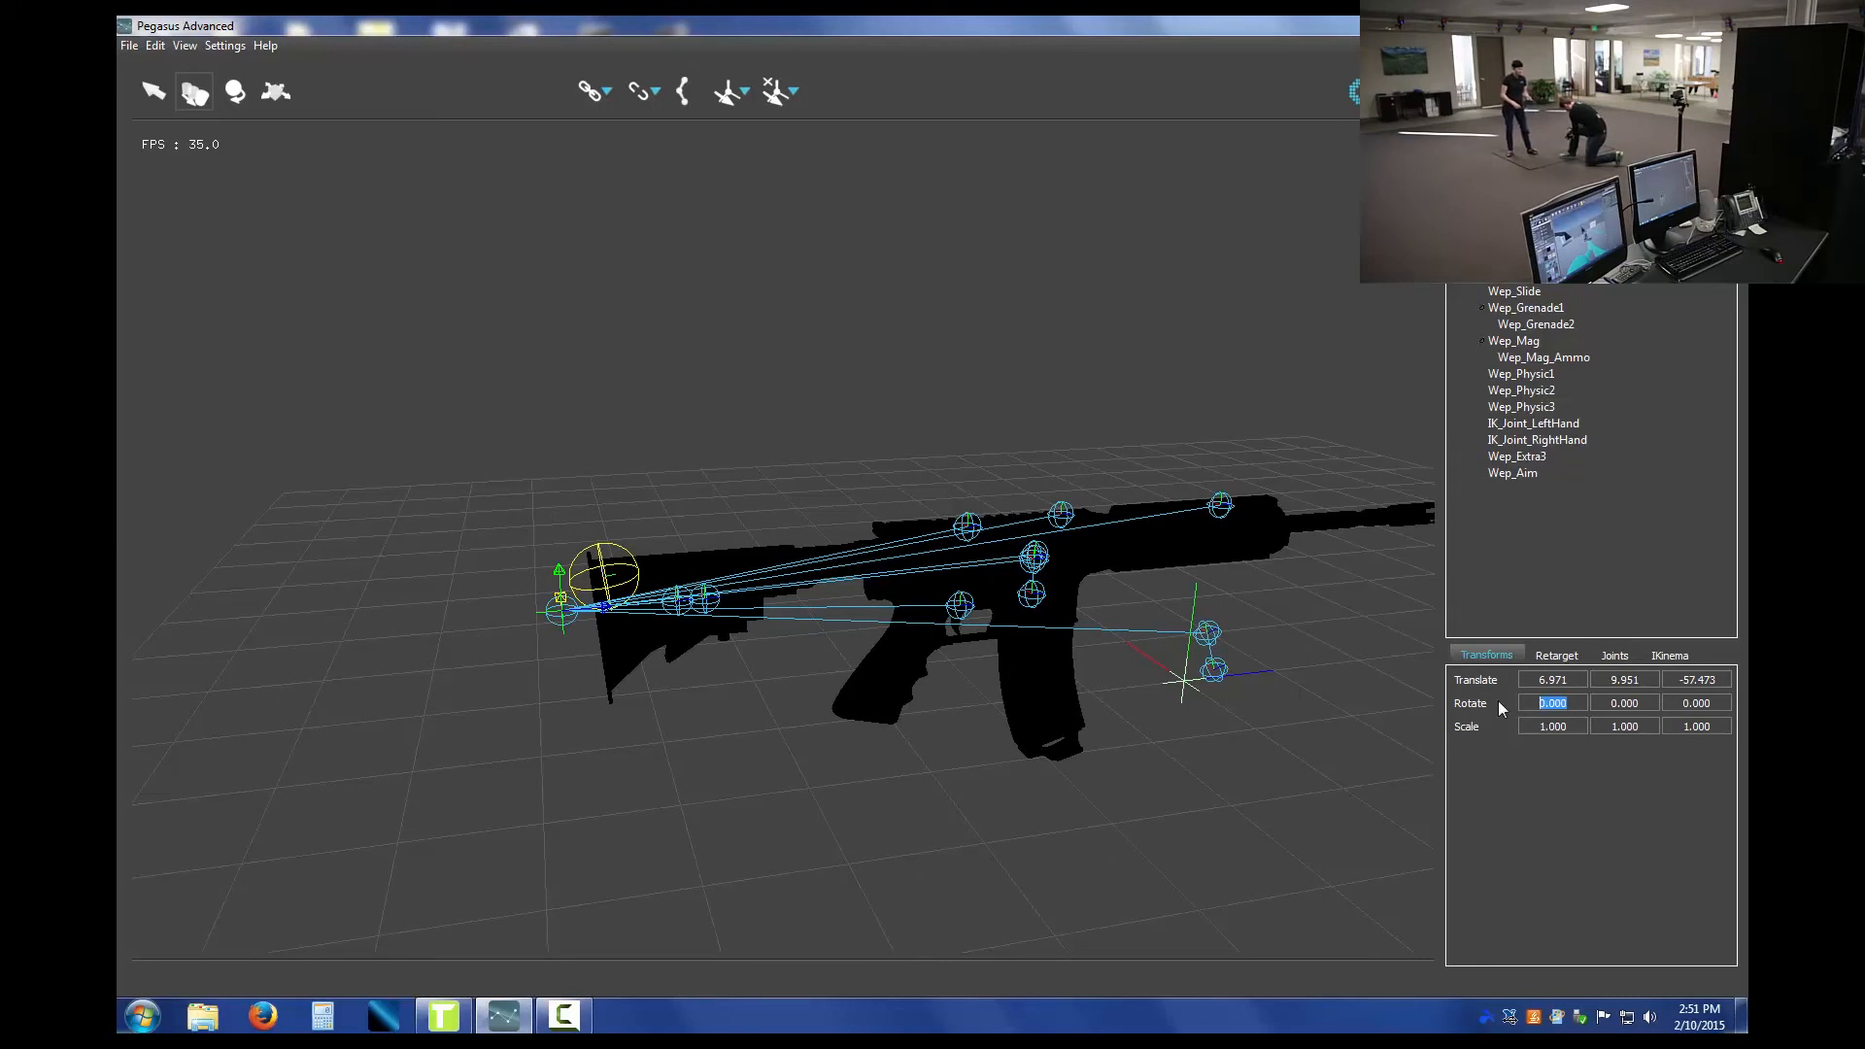
text(-5)
key(Return)
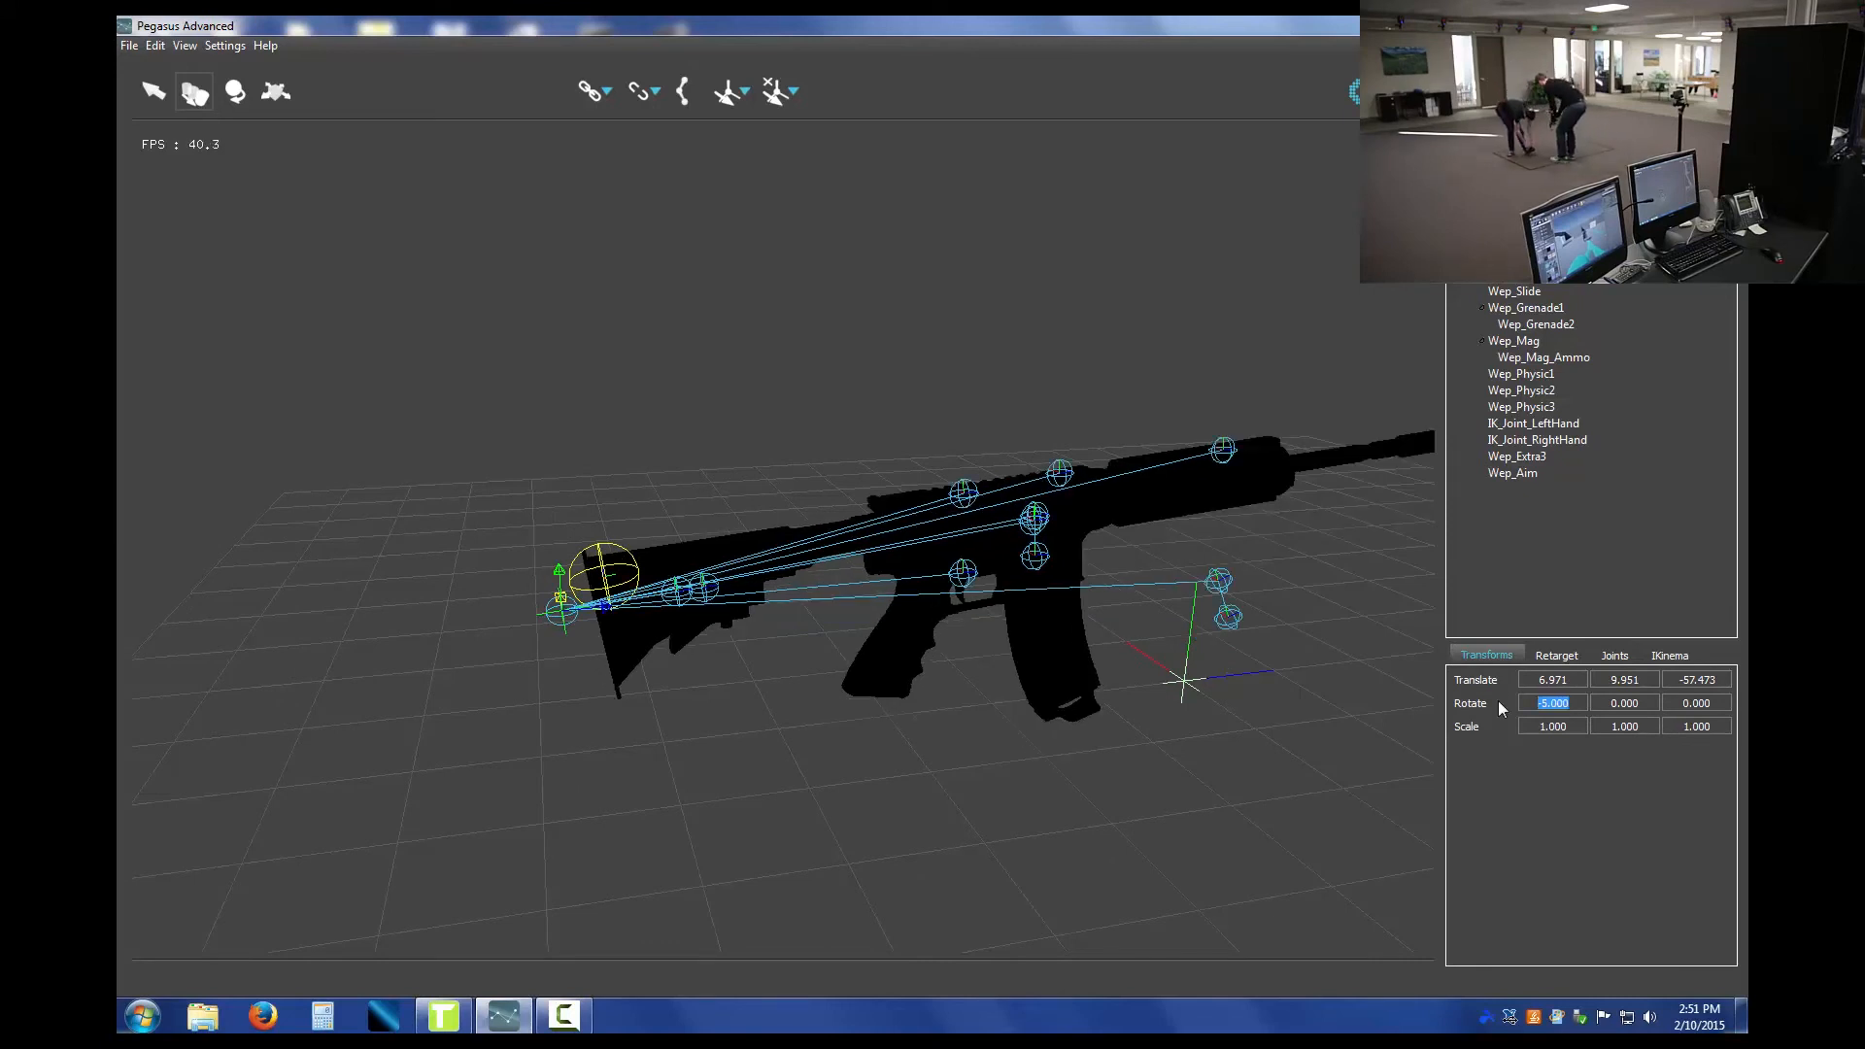
drag(564, 581, 571, 610)
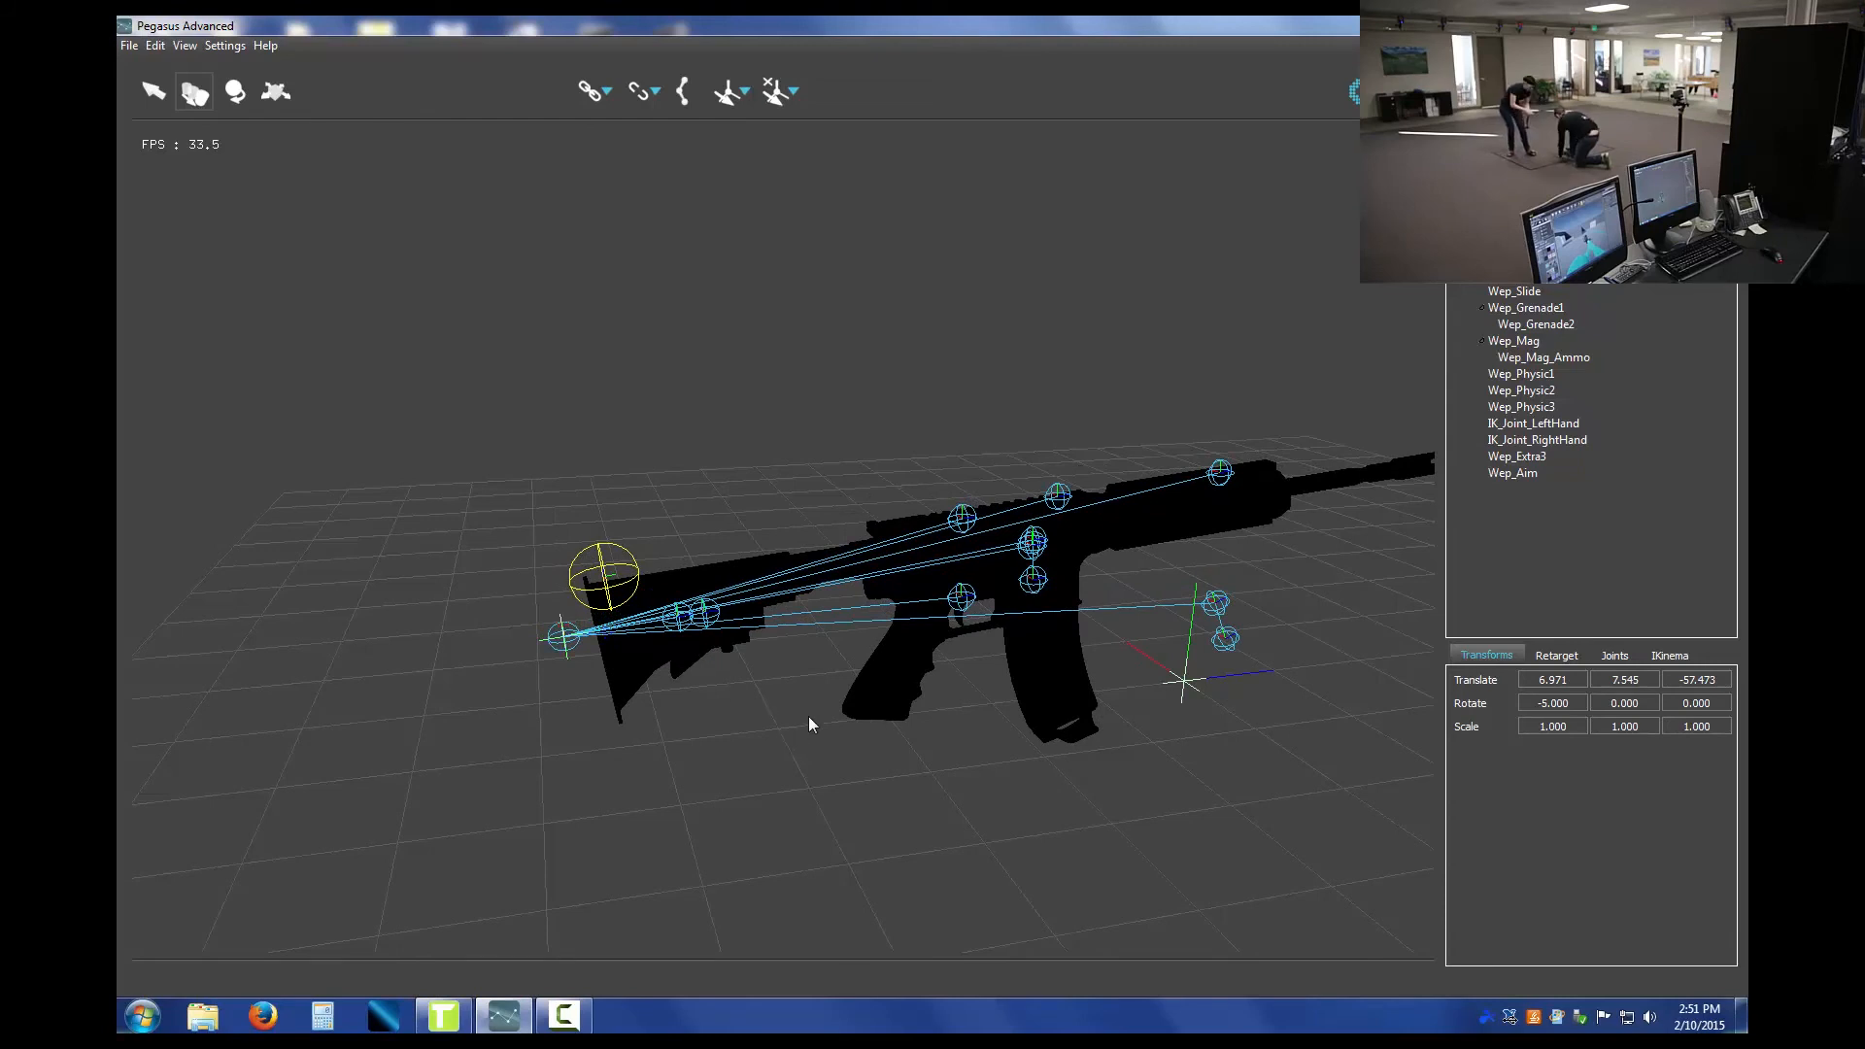
Step: Select the Gun_Cluster rigid body with the Wep_Root bone and link them through position and orientation tasks
click(603, 542)
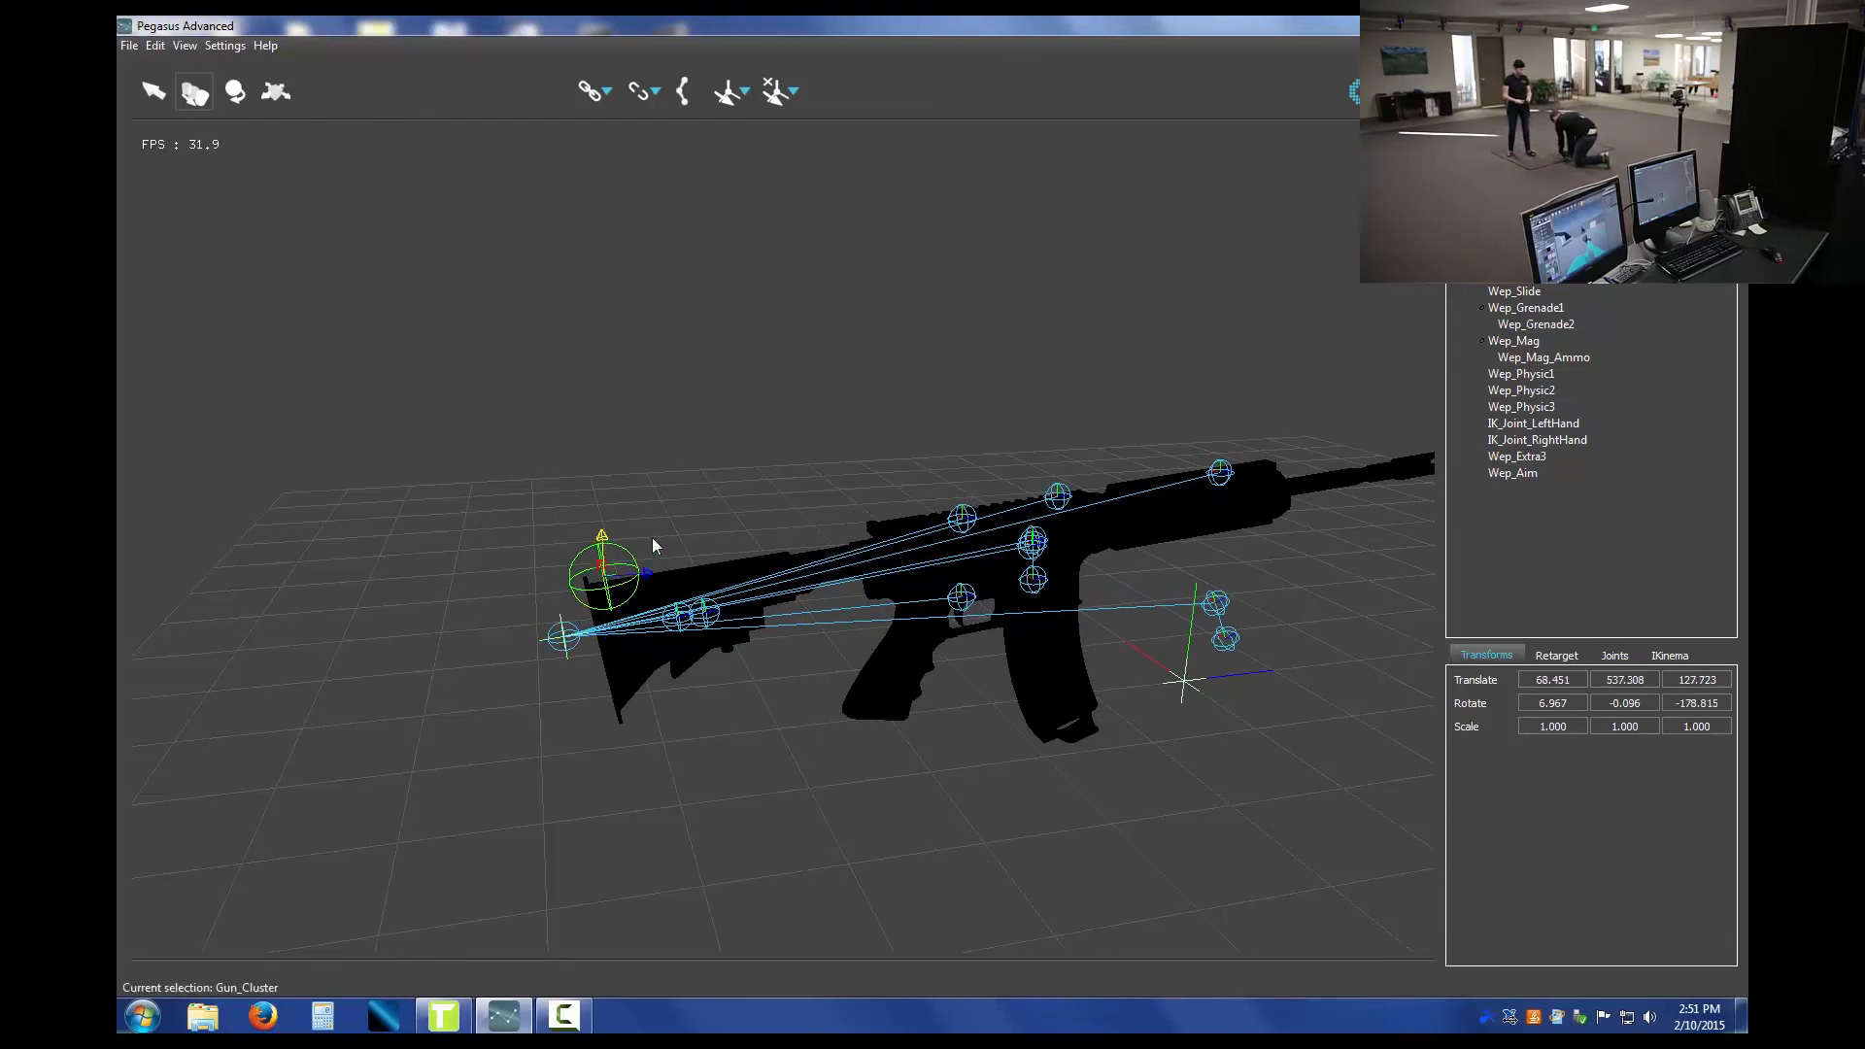
ctrl+click(563, 637)
click(746, 97)
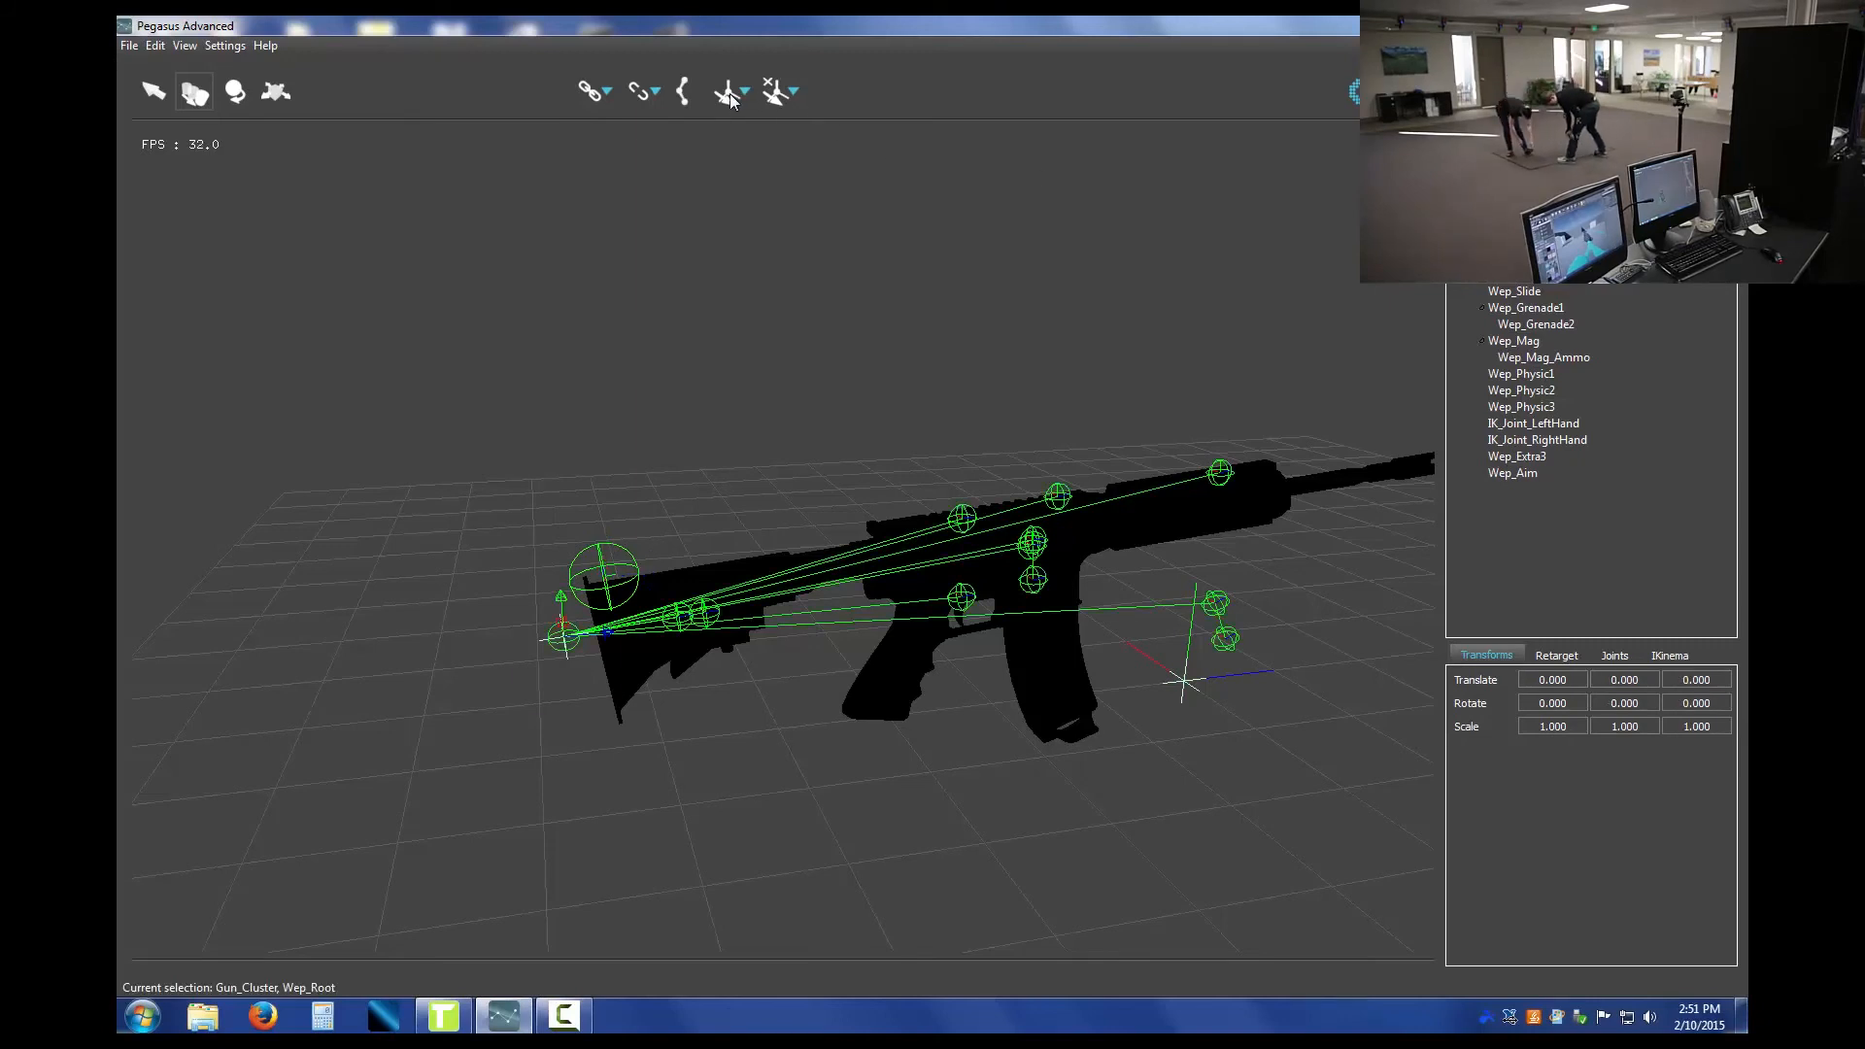
click(702, 424)
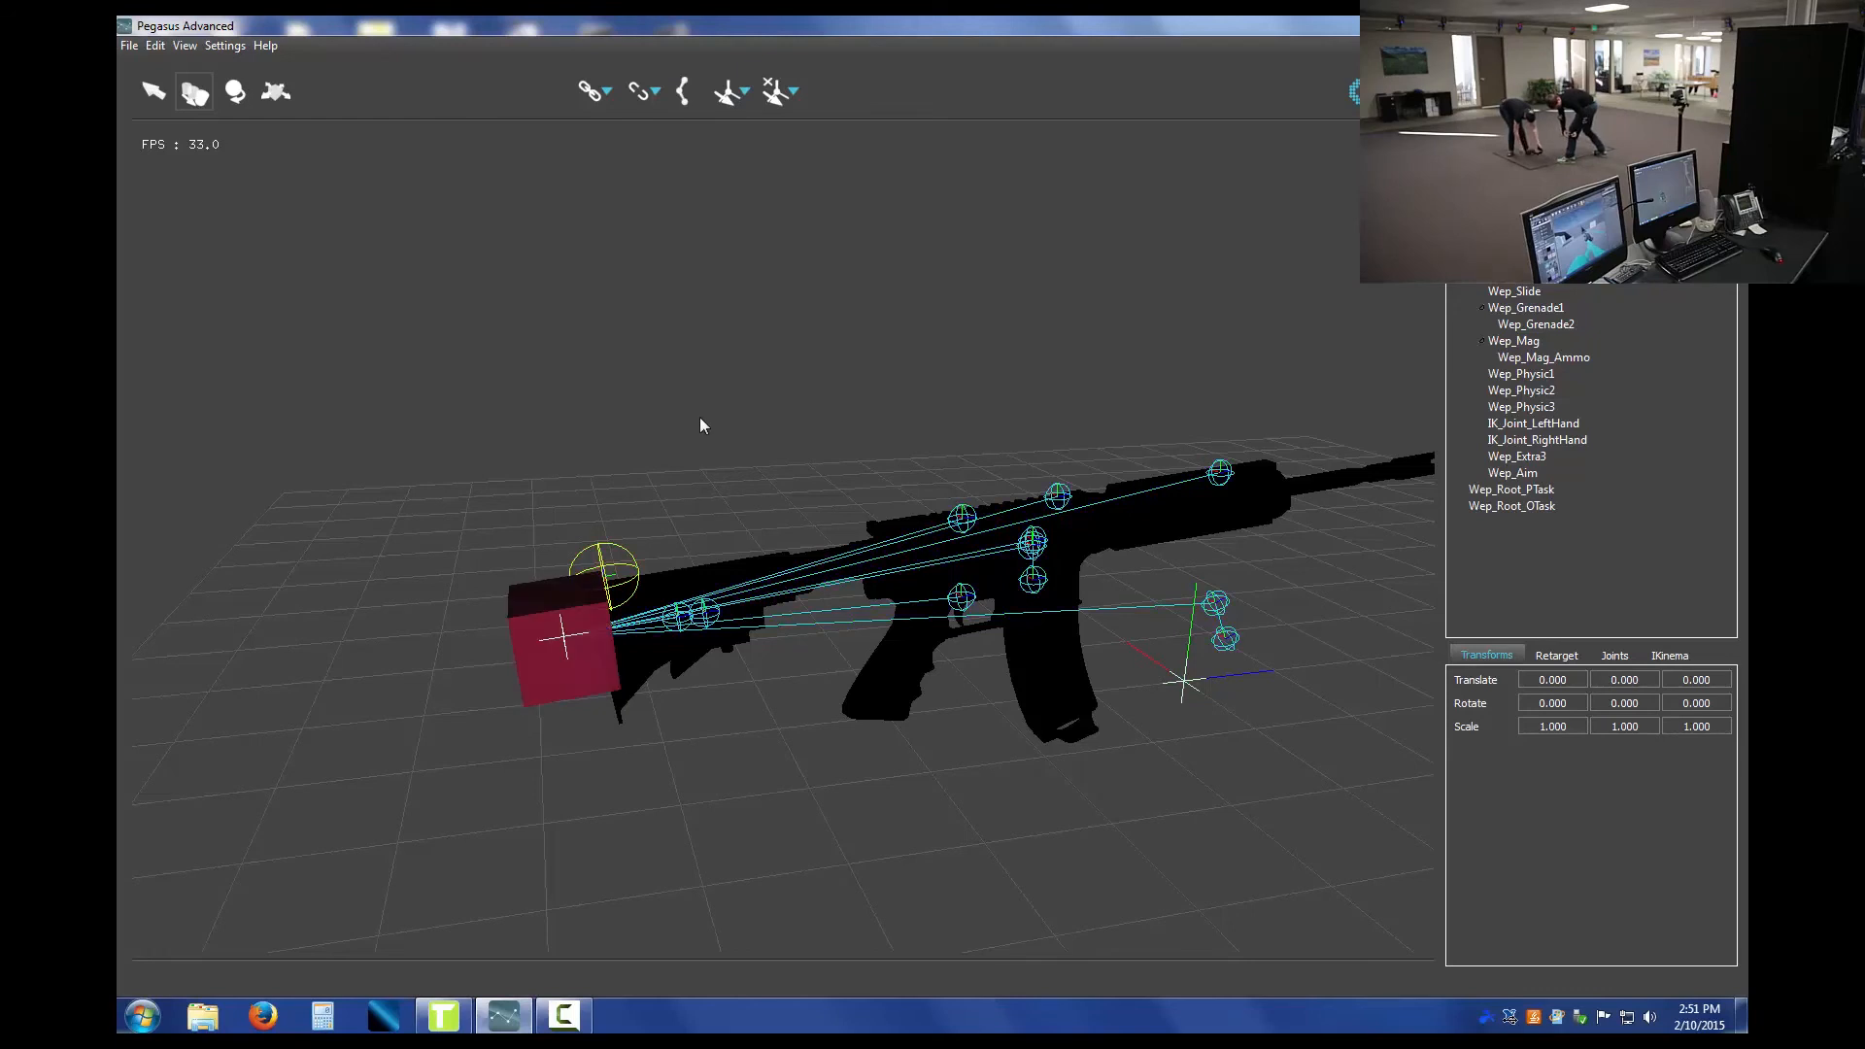
Step: Start the live solve and frame the whole rifle to check how it follows the rigid body
click(1365, 92)
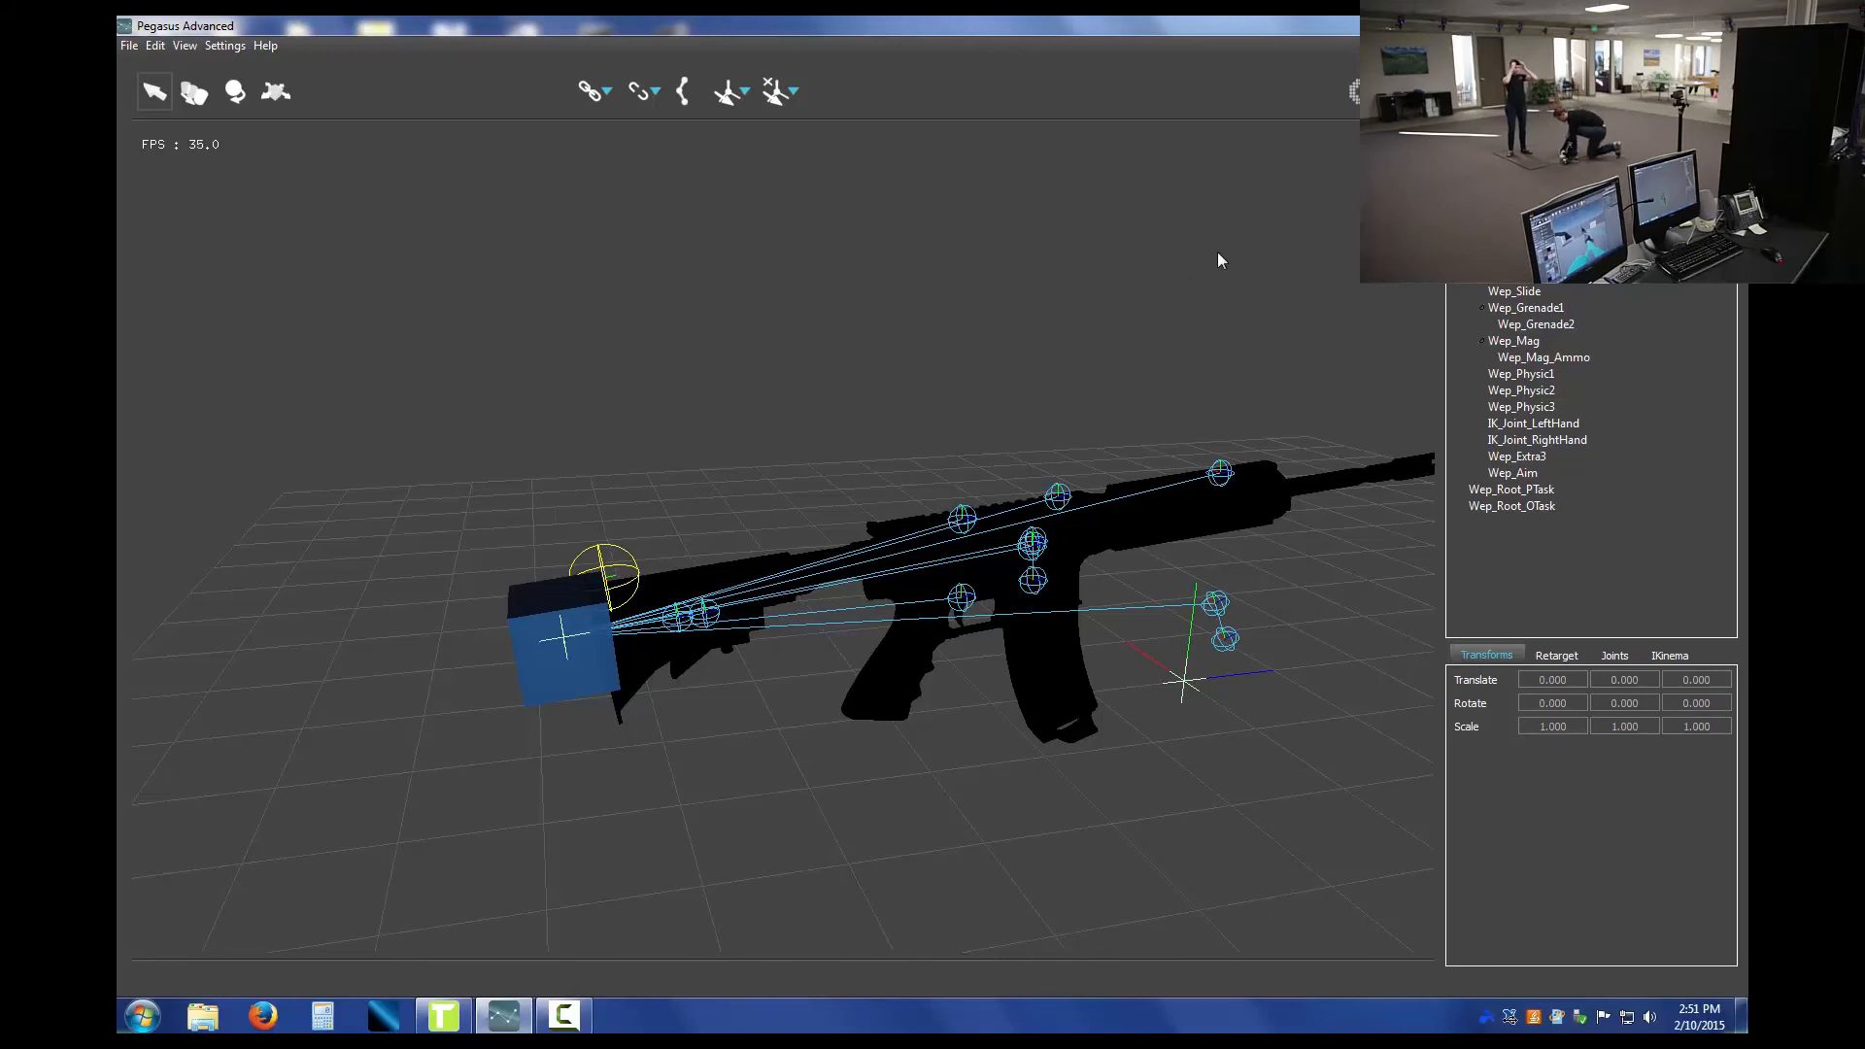
scroll(1117, 261, down, 3)
scroll(1090, 258, down, 3)
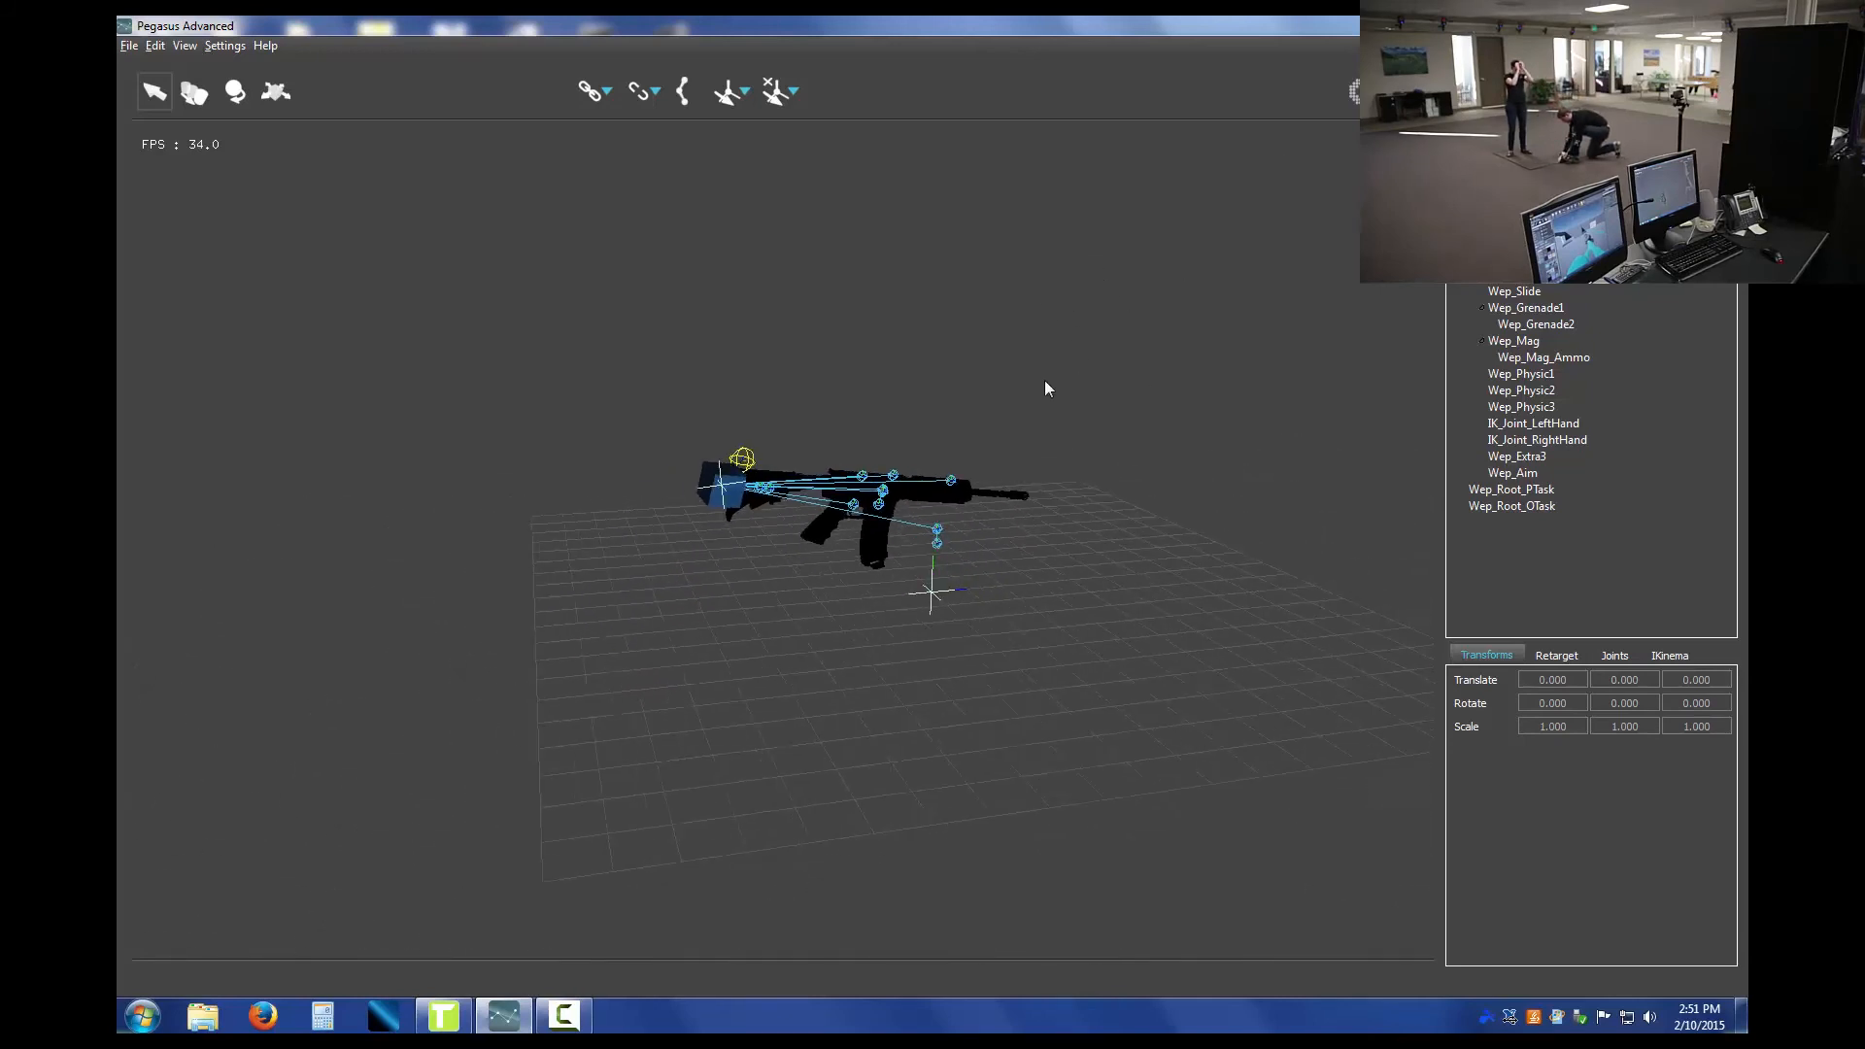
middle_drag(1043, 385, 1011, 533)
middle_drag(1020, 468, 1027, 505)
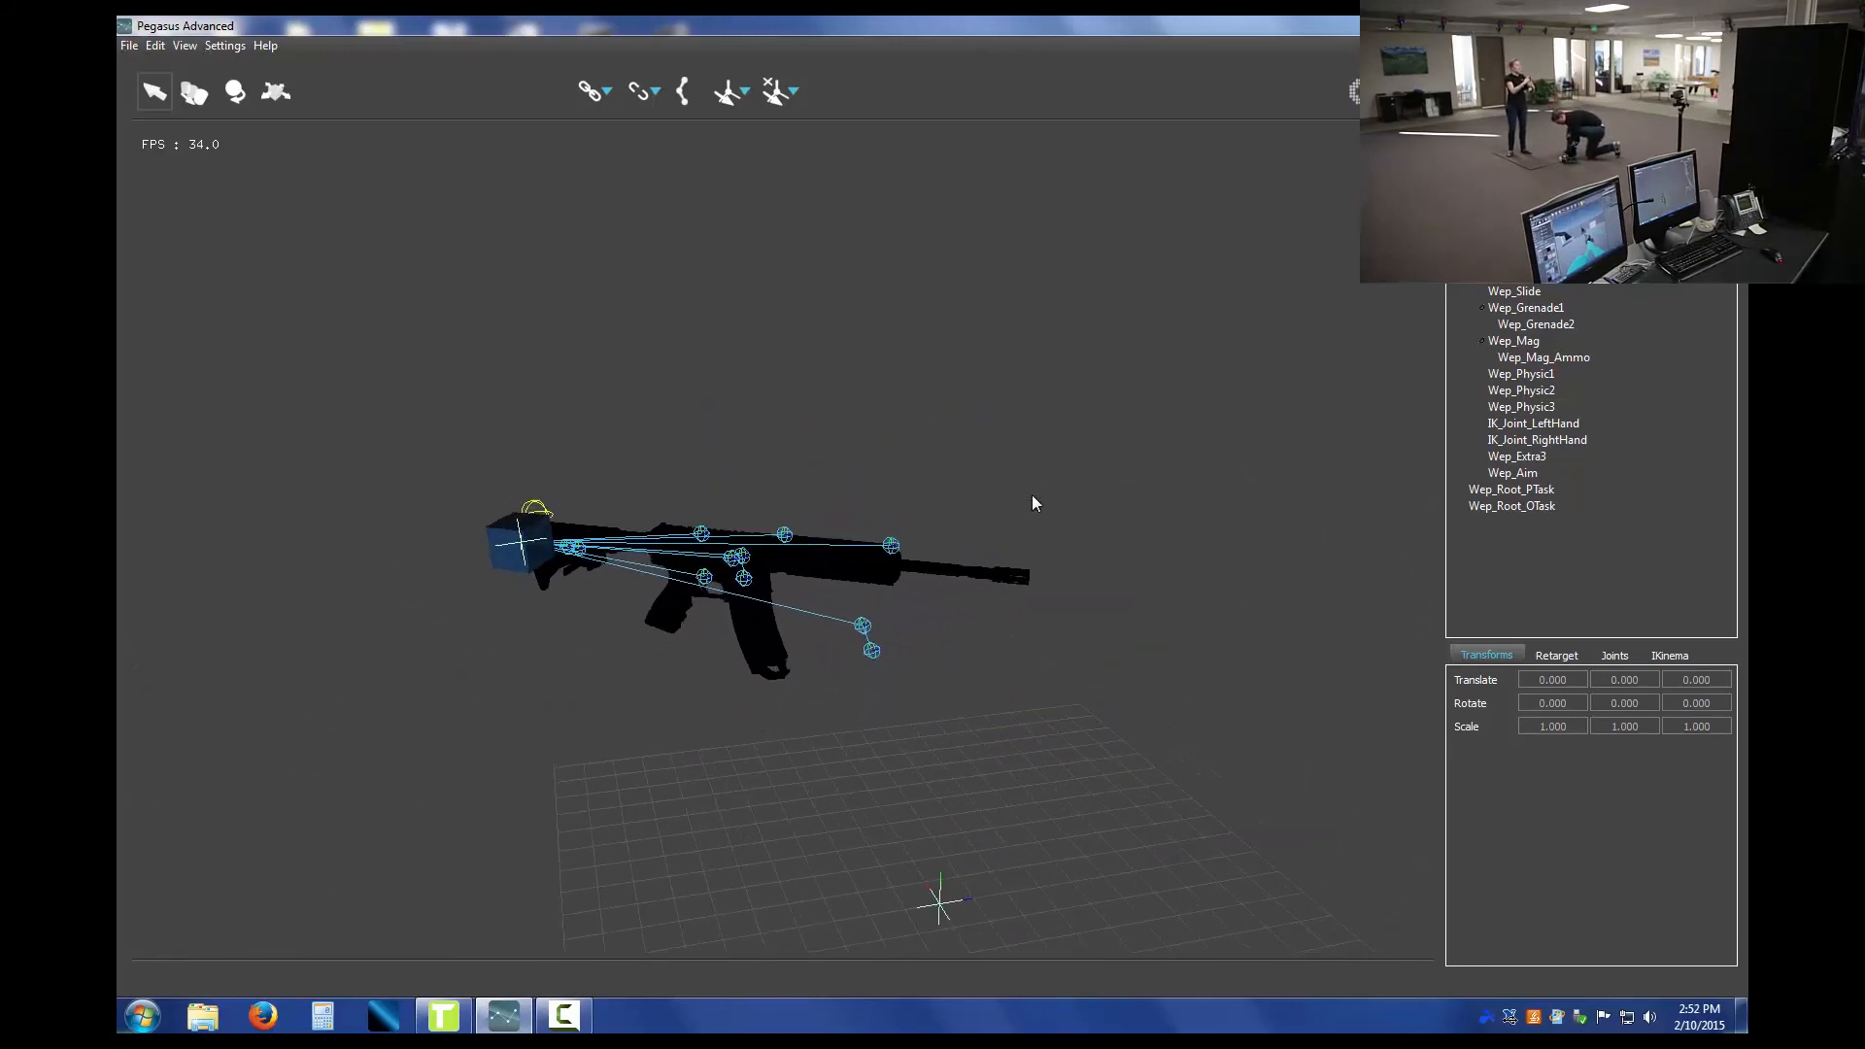